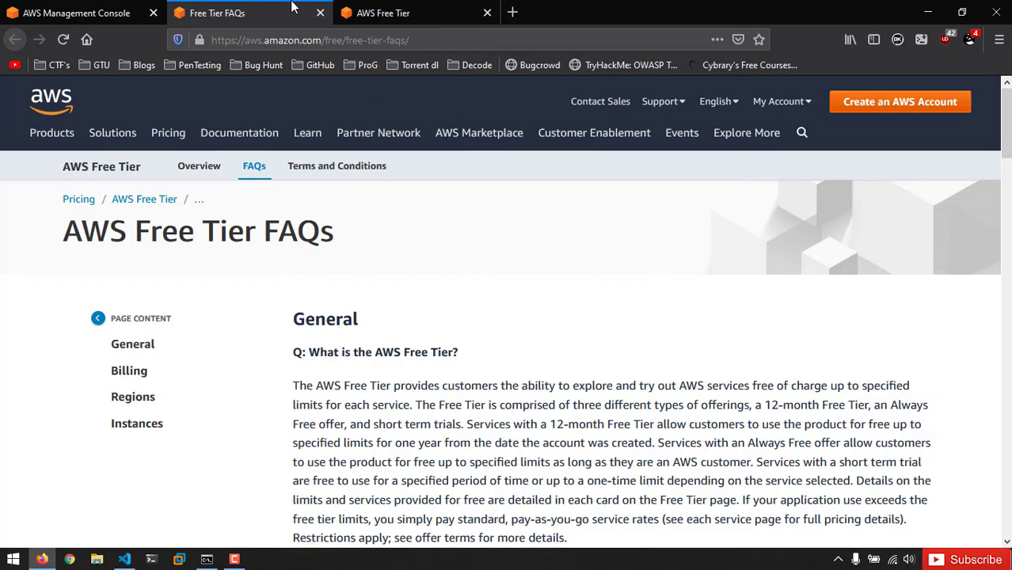
Step: Close the Free Tier FAQs and AWS Free Tier tabs, check the notes, and scroll to All services
{"action": "left_click", "coordinate": [320, 13]}
{"action": "left_click", "coordinate": [320, 13]}
{"action": "key", "text": "alt+Tab"}
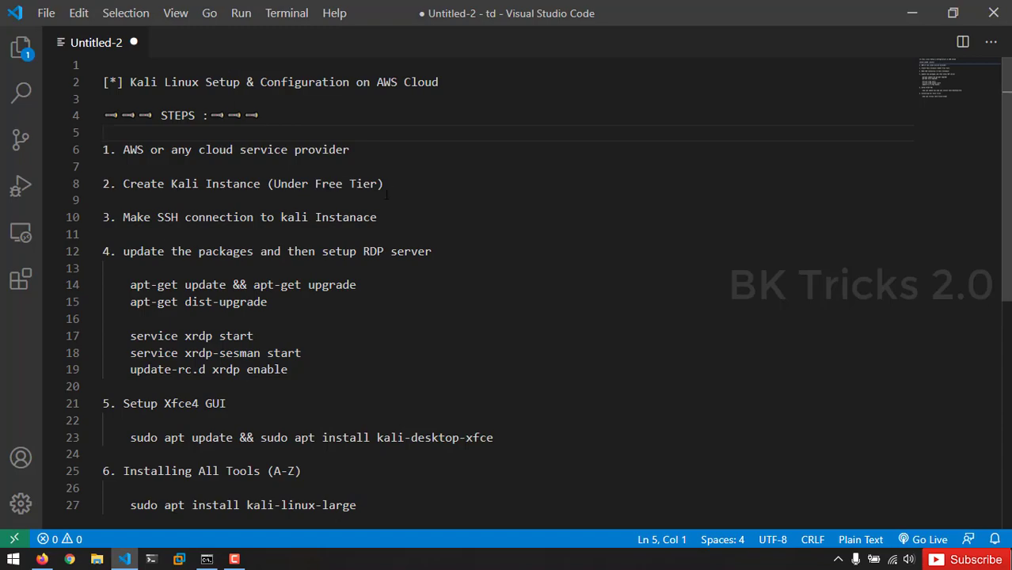
{"action": "key", "text": "alt+Tab"}
{"action": "scroll", "coordinate": [210, 229], "scroll_direction": "down", "scroll_amount": 3}
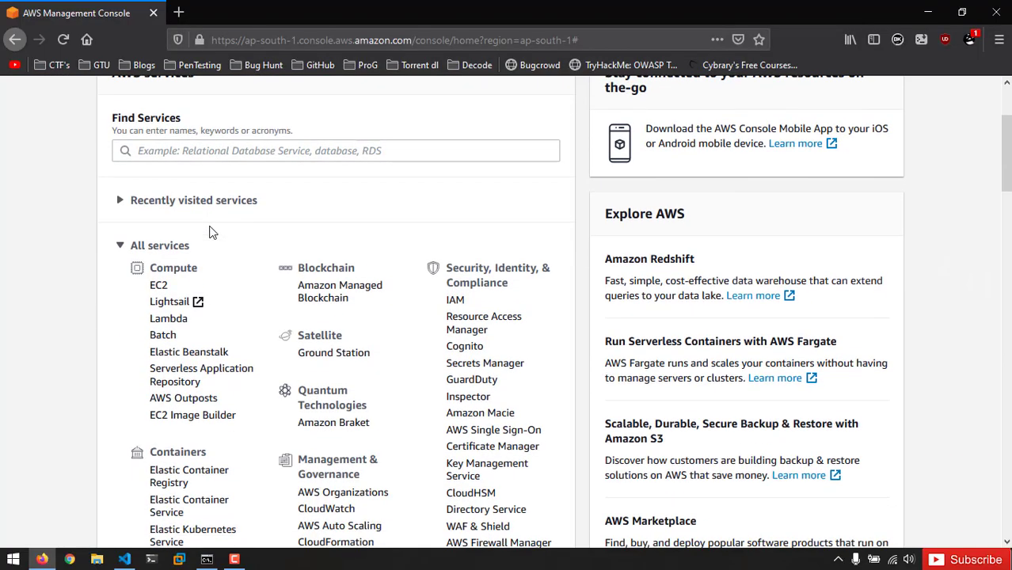
Step: Open the EC2 service from the All services list
{"action": "left_click", "coordinate": [168, 248]}
{"action": "left_click", "coordinate": [142, 247]}
{"action": "left_click", "coordinate": [159, 286]}
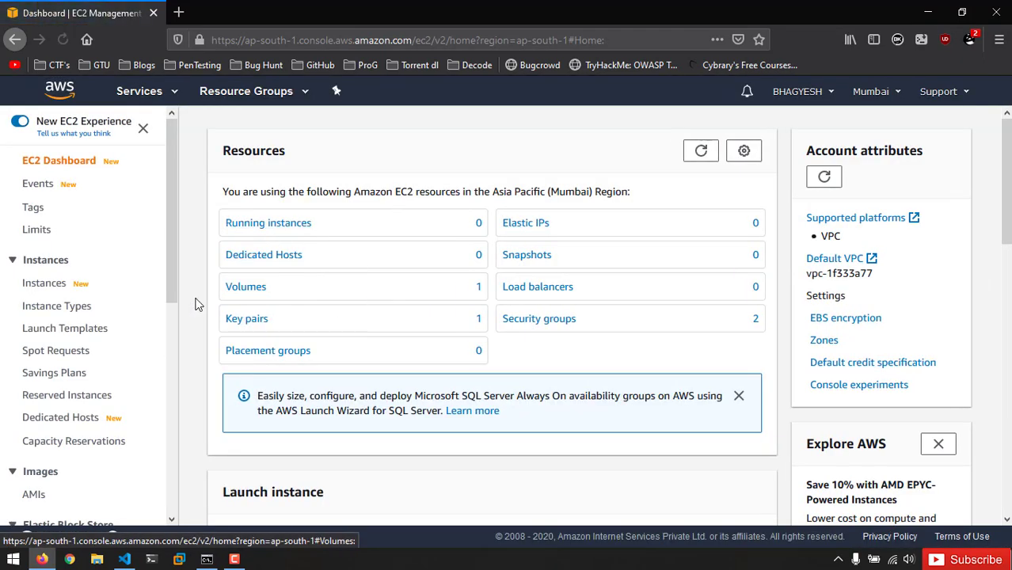
Step: List the EC2 instances, select the stopped ubuntu instance, and start launching a new instance
{"action": "left_click", "coordinate": [45, 285]}
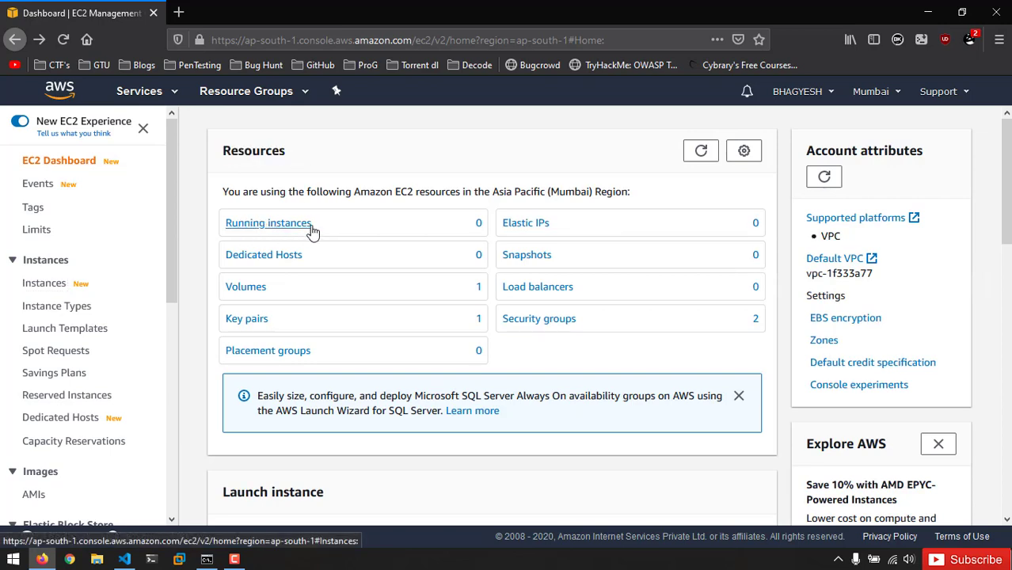
{"action": "left_click", "coordinate": [259, 225]}
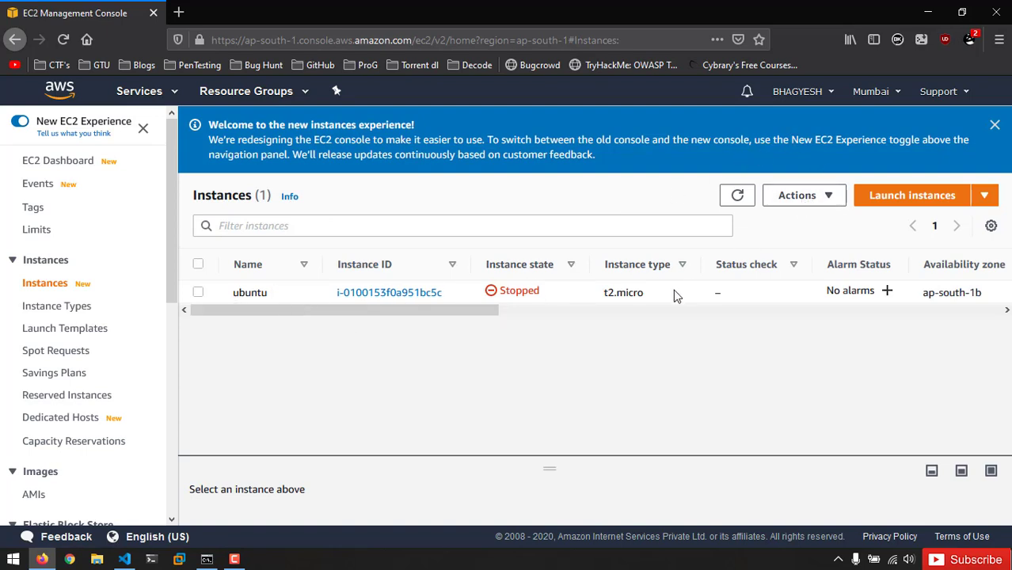
{"action": "left_click", "coordinate": [281, 292]}
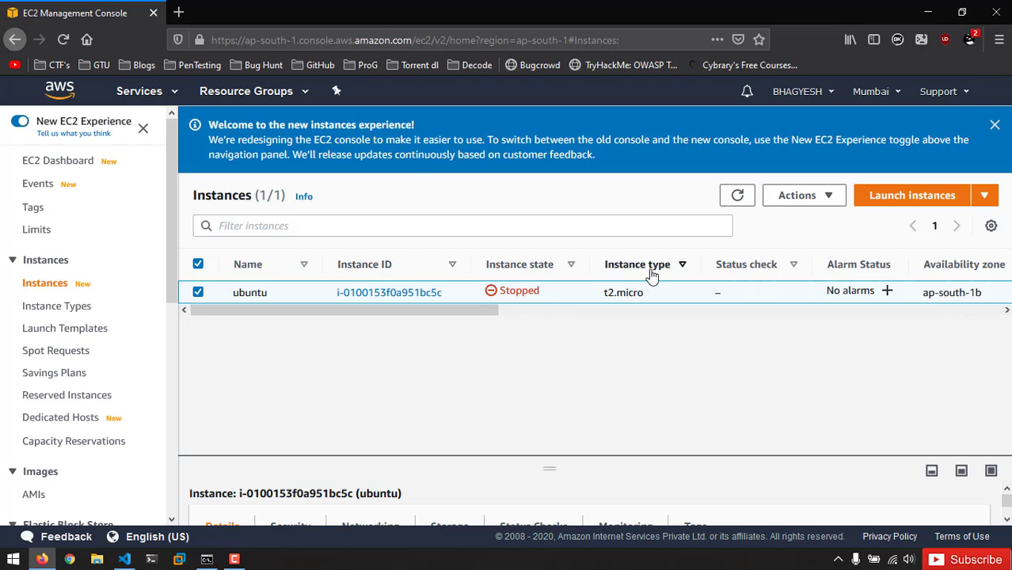
{"action": "left_click", "coordinate": [886, 201]}
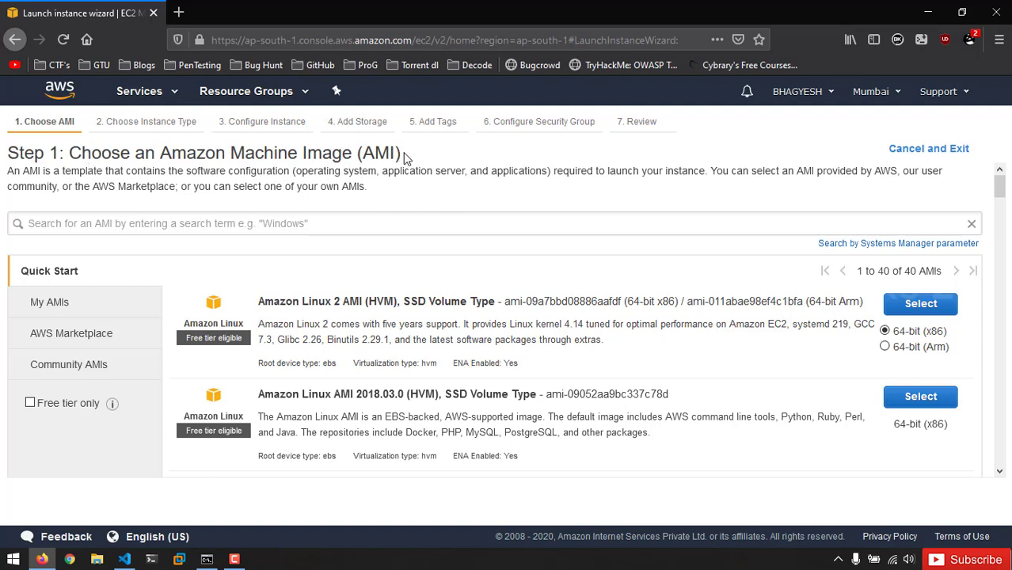
Step: Search the AMIs for 'kali linux' and show the AWS Marketplace results
{"action": "left_click", "coordinate": [411, 221]}
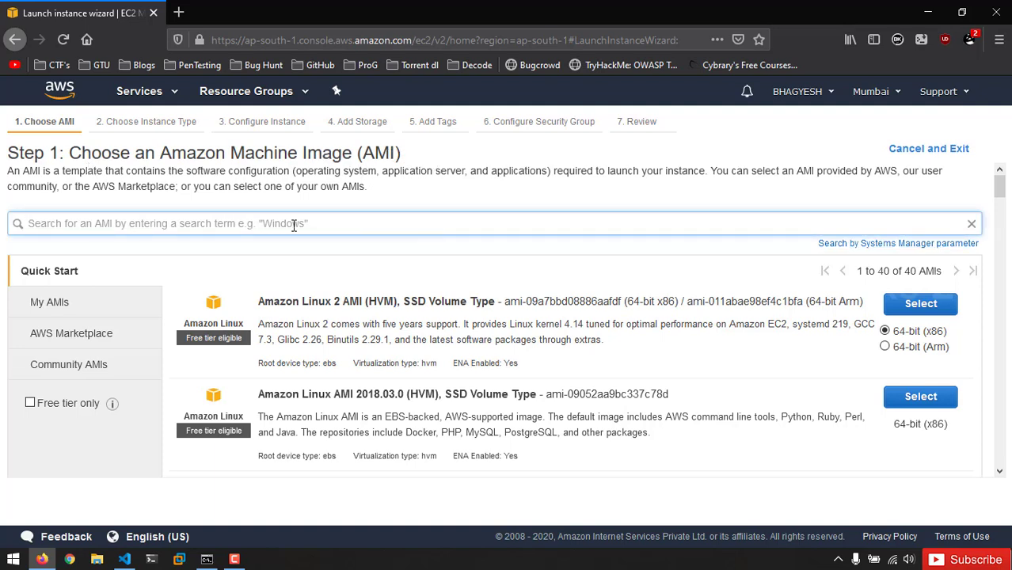
{"action": "type", "text": "kali linux"}
{"action": "key", "text": "Return"}
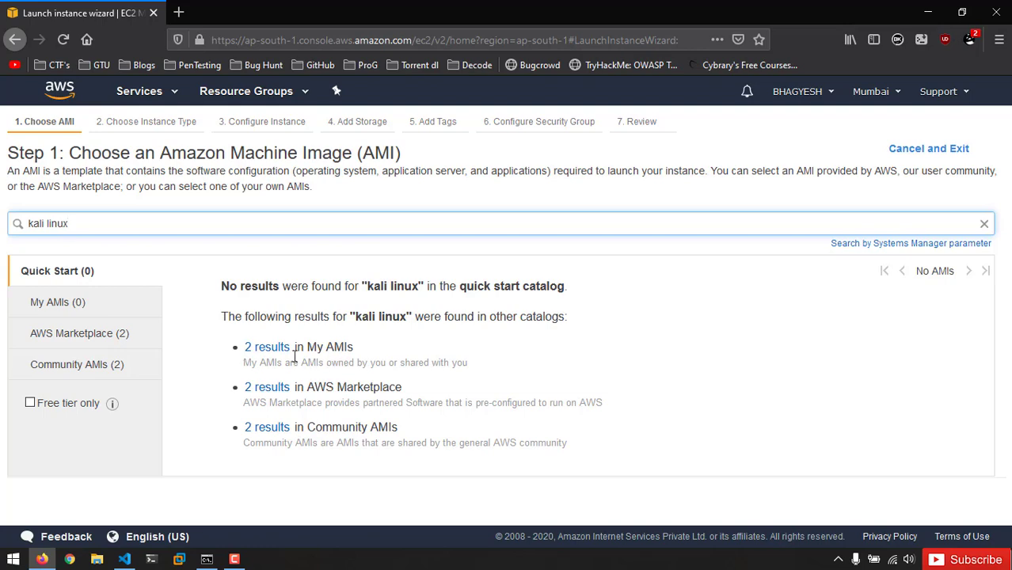
{"action": "left_click", "coordinate": [269, 353]}
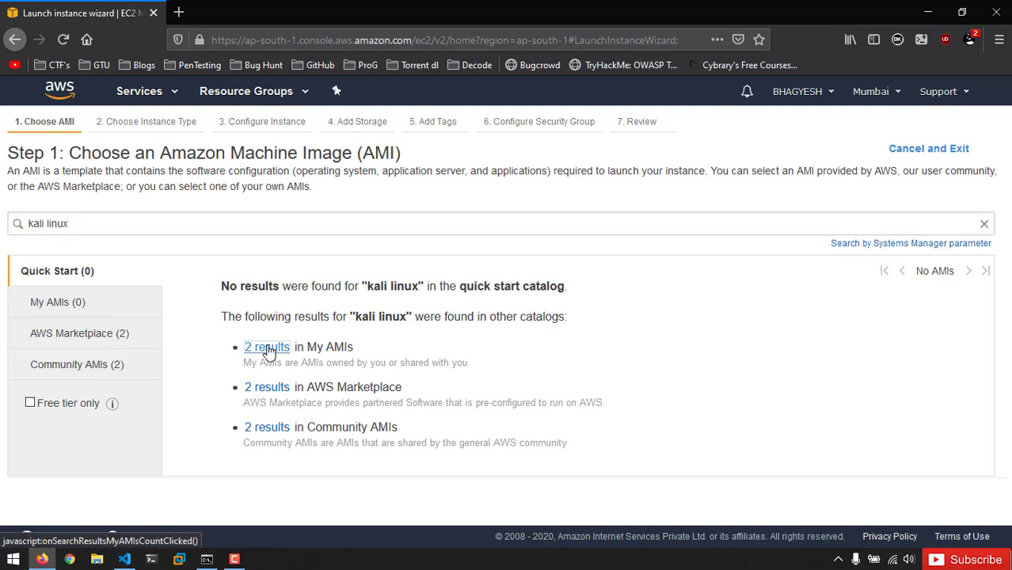
{"action": "left_click", "coordinate": [274, 377]}
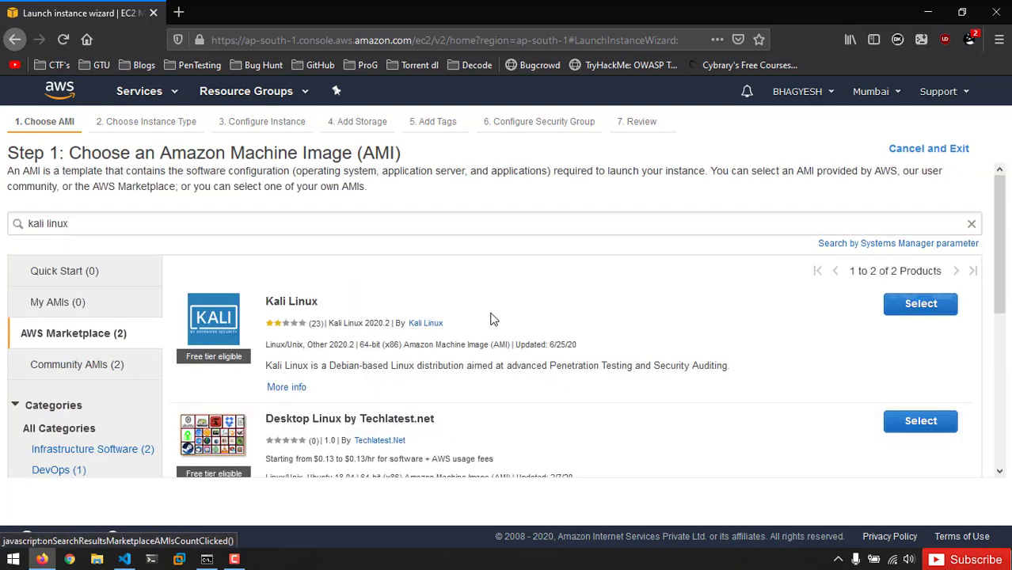
Step: Select the Kali Linux 2020.2 image and accept its pricing terms
{"action": "left_click", "coordinate": [920, 309]}
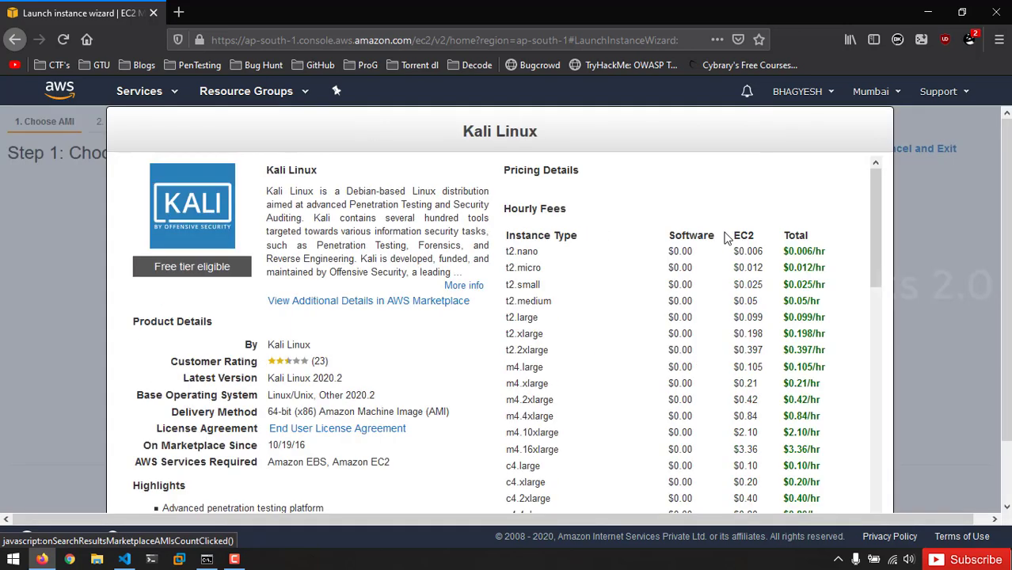
{"action": "scroll", "coordinate": [633, 213], "scroll_direction": "down", "scroll_amount": 2}
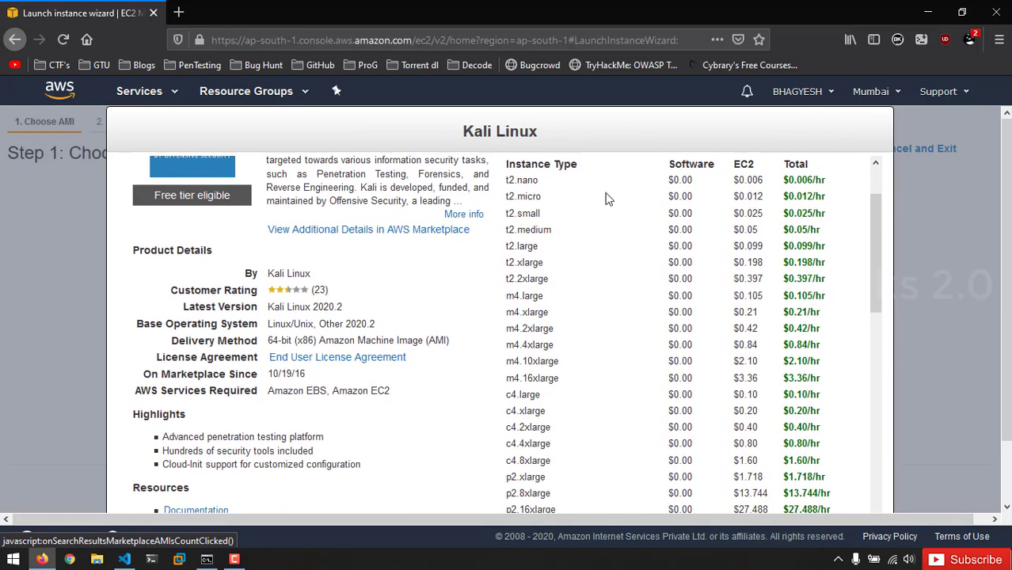
{"action": "scroll", "coordinate": [618, 186], "scroll_direction": "up", "scroll_amount": 2}
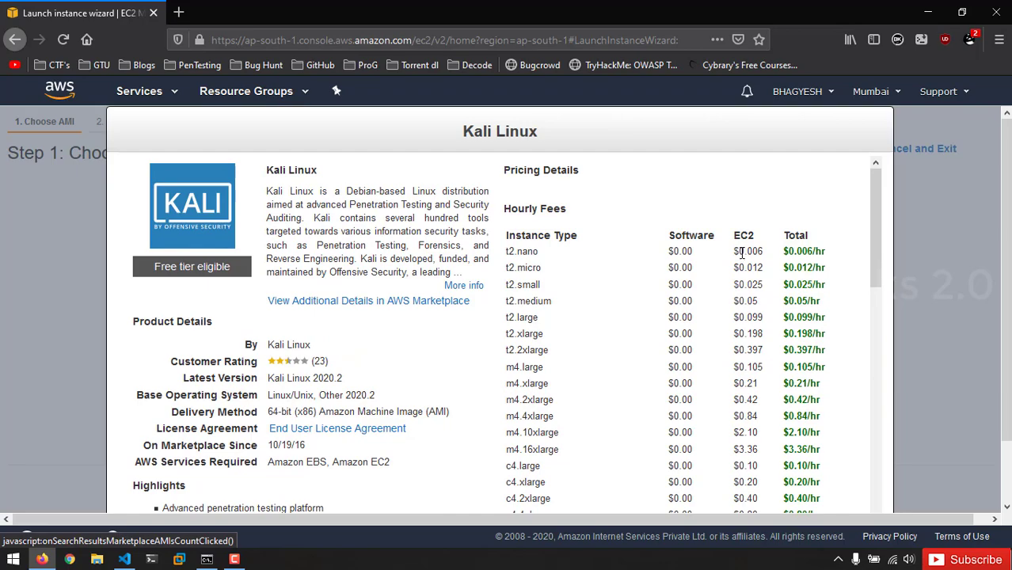
{"action": "scroll", "coordinate": [796, 252], "scroll_direction": "down", "scroll_amount": 2}
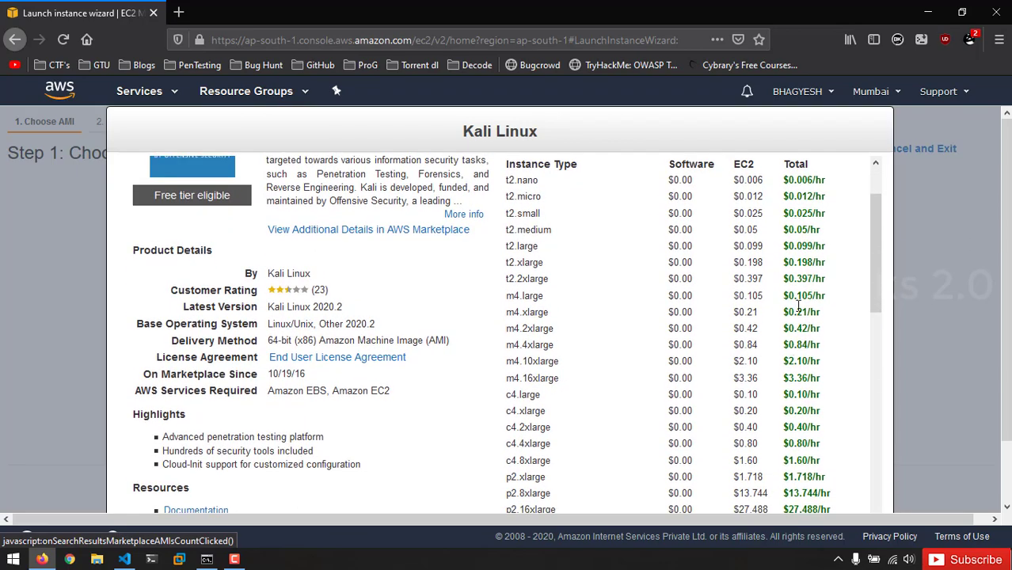
{"action": "scroll", "coordinate": [799, 285], "scroll_direction": "down", "scroll_amount": 3}
{"action": "scroll", "coordinate": [801, 292], "scroll_direction": "down", "scroll_amount": 3}
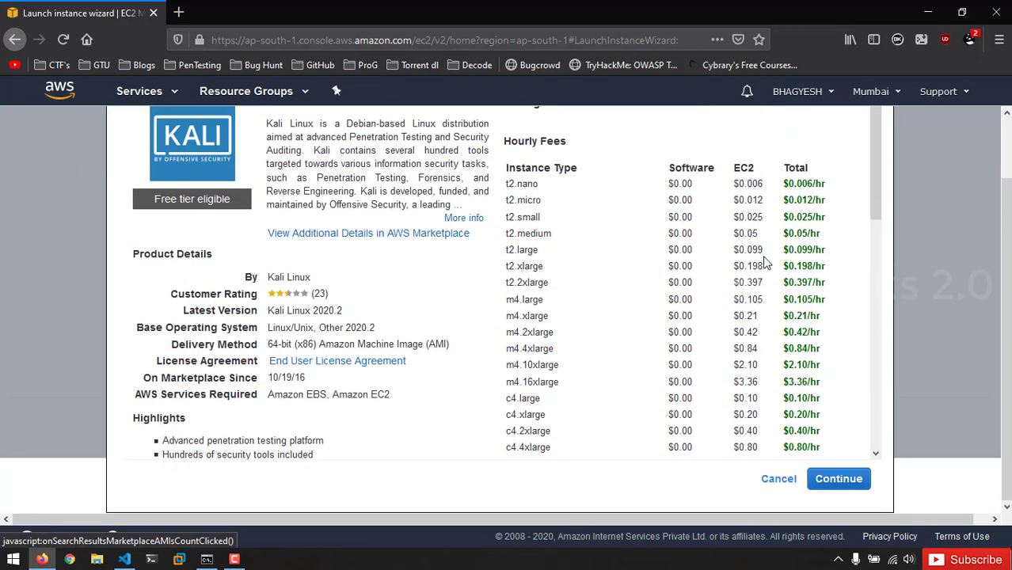
{"action": "scroll", "coordinate": [821, 333], "scroll_direction": "down", "scroll_amount": 5}
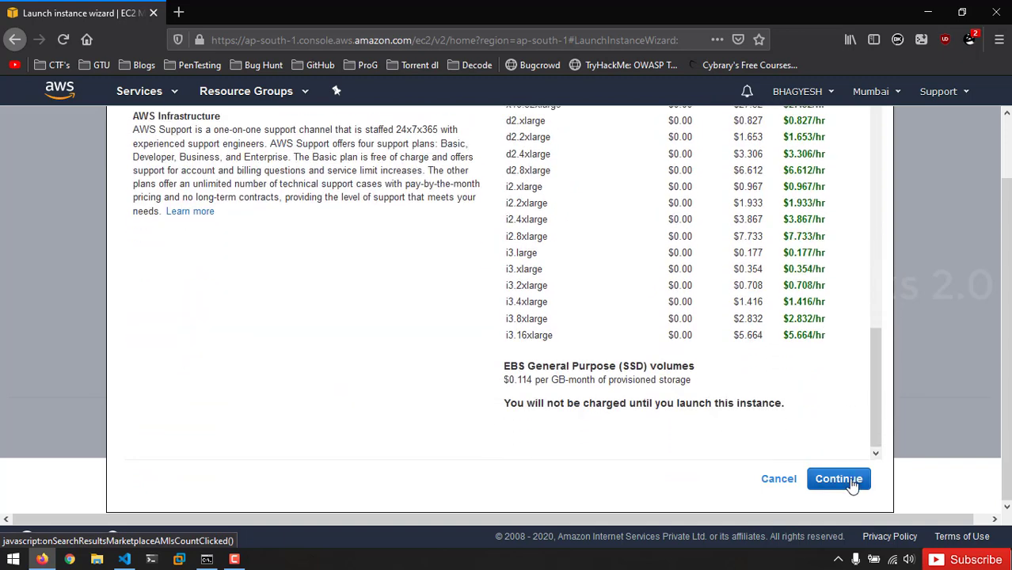
{"action": "left_click", "coordinate": [849, 479]}
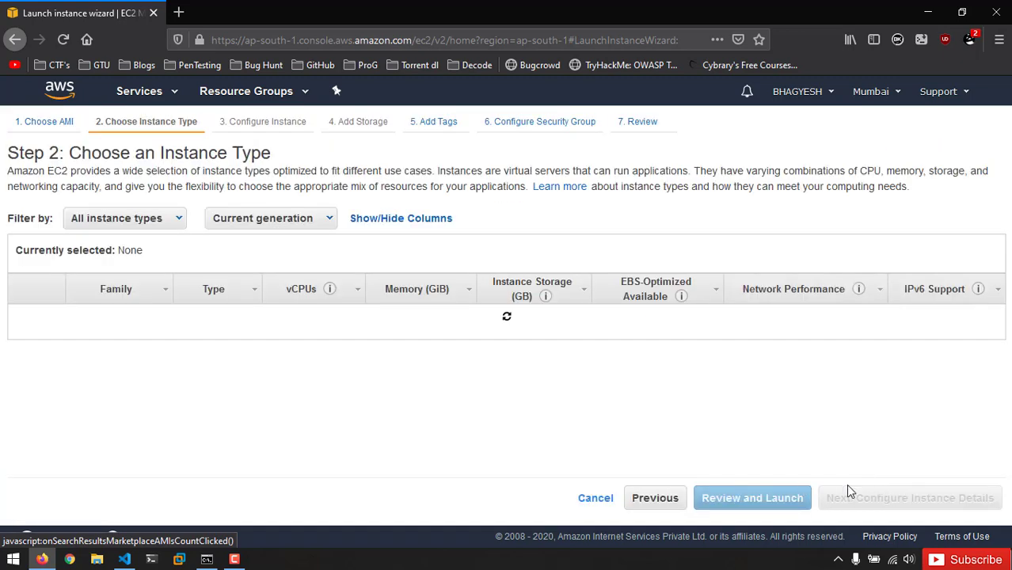
Step: Choose the free-tier t2.micro instance type instead of t2.medium
{"action": "mouse_move", "coordinate": [240, 400]}
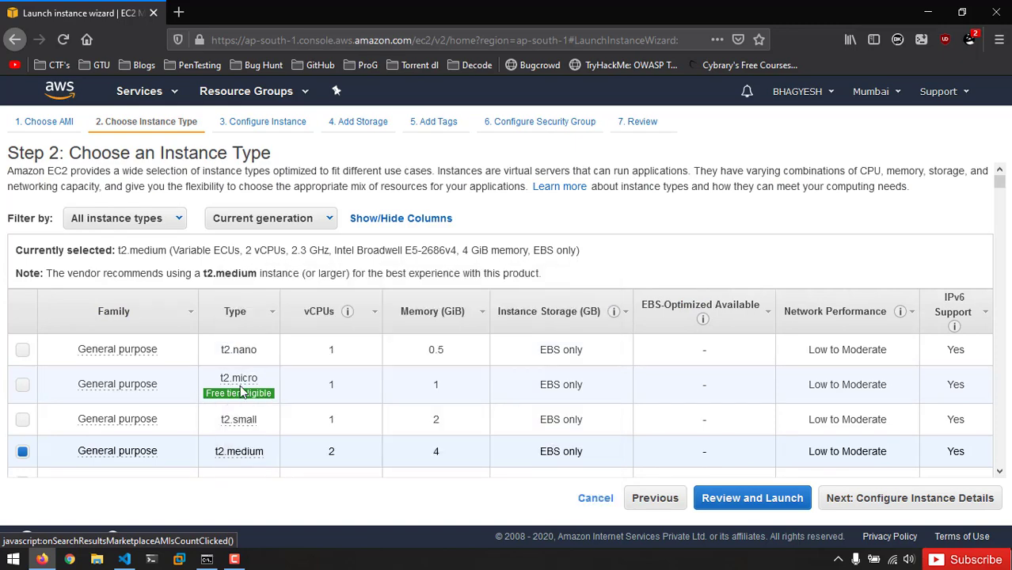
{"action": "left_click", "coordinate": [242, 392]}
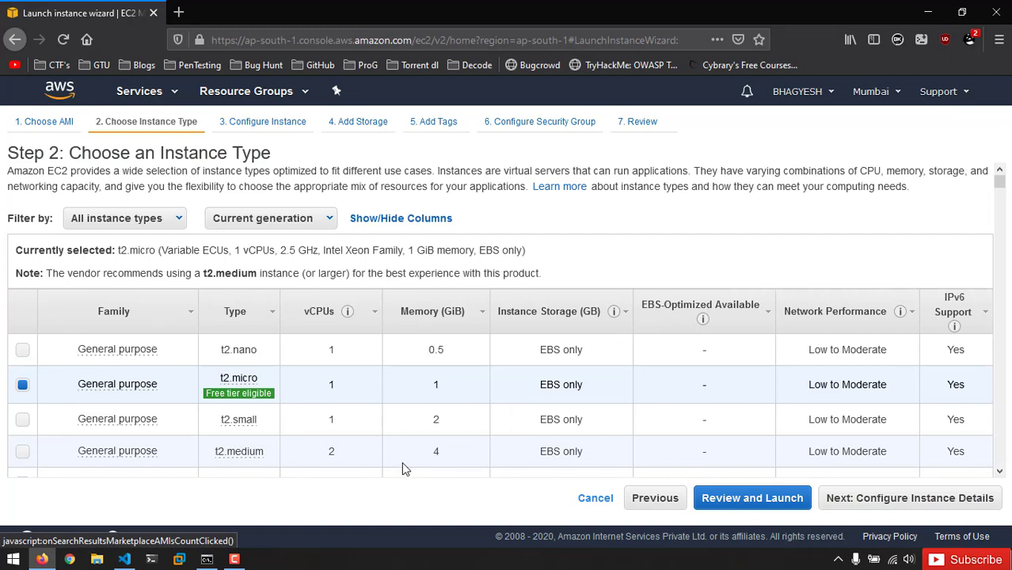
{"action": "mouse_move", "coordinate": [232, 404]}
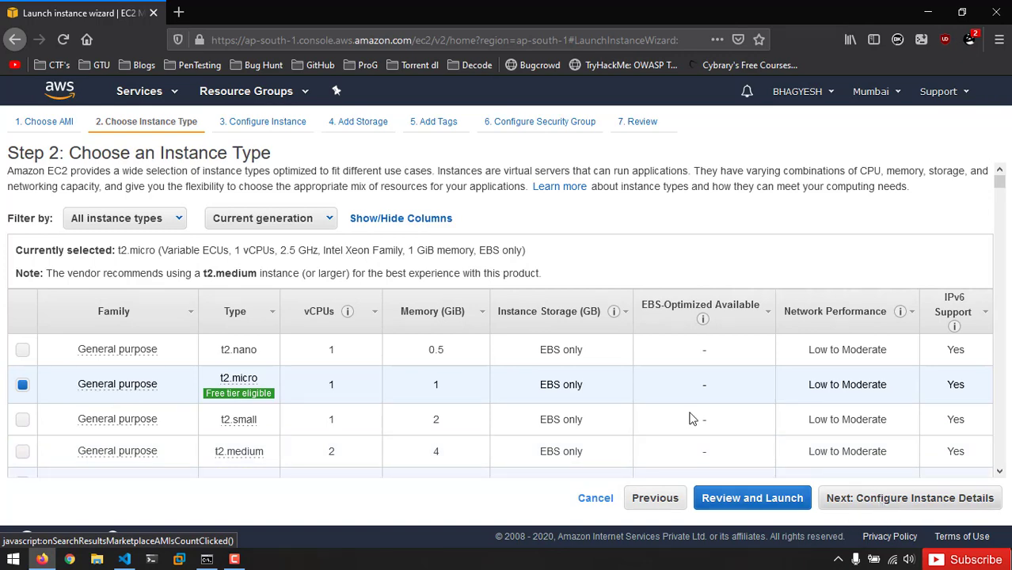
Step: Keep the default instance details
{"action": "left_click", "coordinate": [862, 507]}
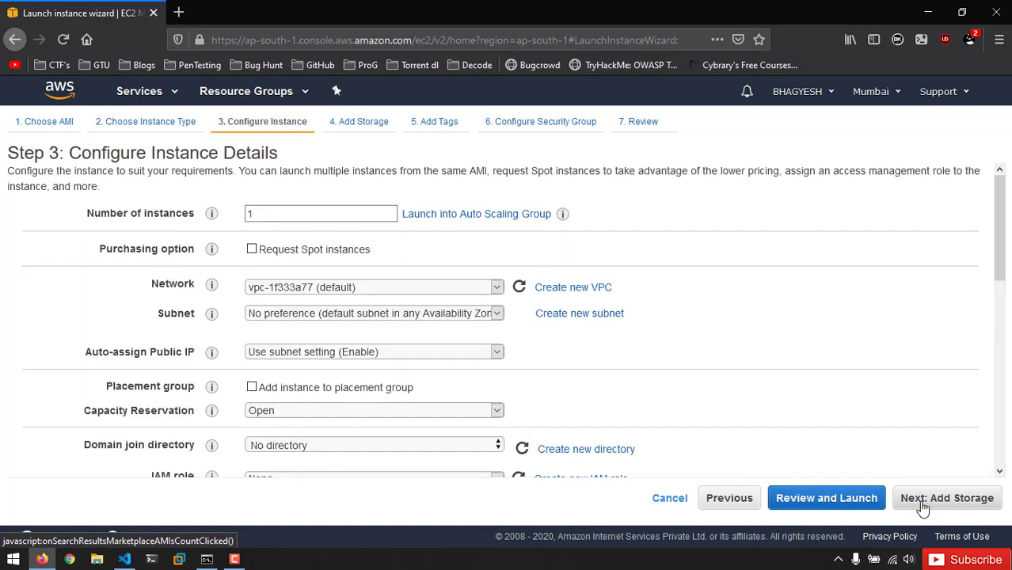
{"action": "scroll", "coordinate": [588, 252], "scroll_direction": "down", "scroll_amount": 5}
{"action": "scroll", "coordinate": [587, 251], "scroll_direction": "up", "scroll_amount": 5}
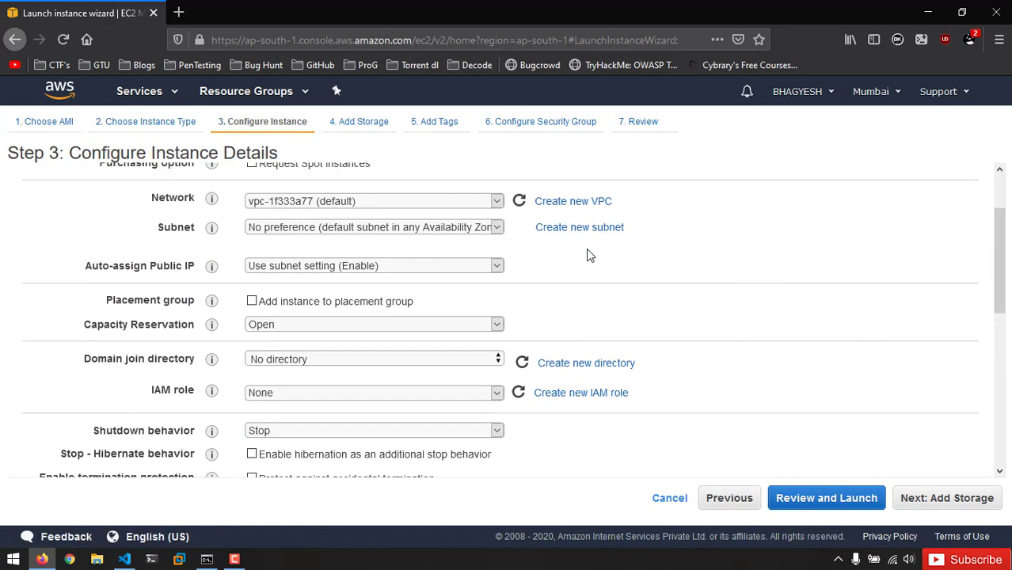
{"action": "scroll", "coordinate": [783, 323], "scroll_direction": "down", "scroll_amount": 5}
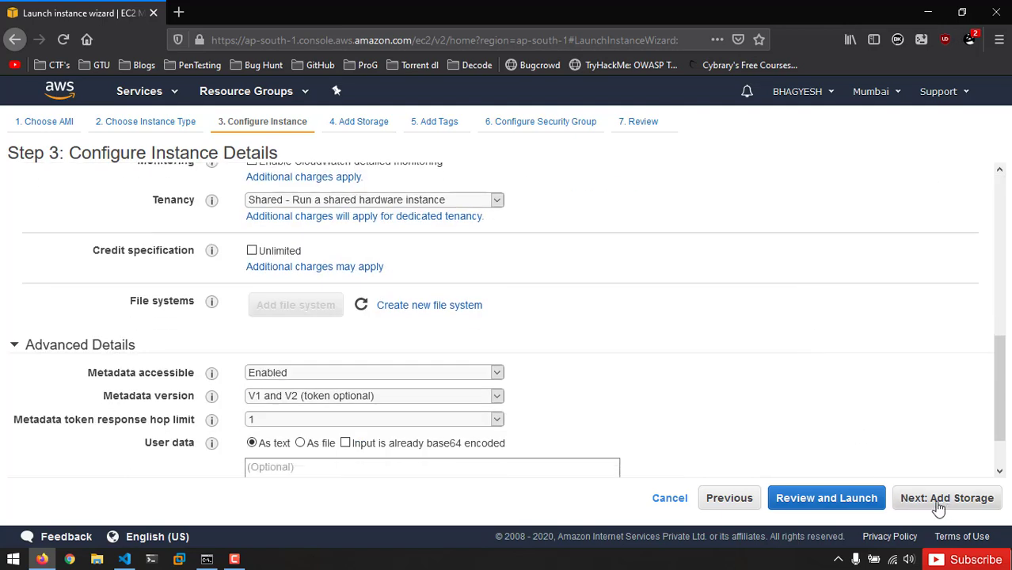
Step: Increase the root volume size from 8 to 20 GiB
{"action": "left_click", "coordinate": [961, 505]}
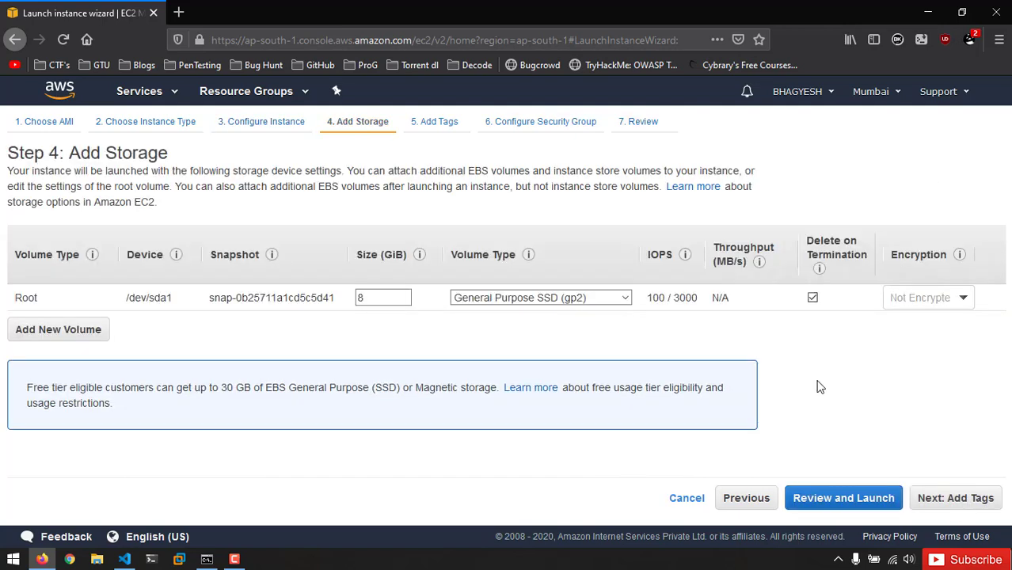
{"action": "double_click", "coordinate": [365, 303]}
{"action": "left_click", "coordinate": [393, 319]}
{"action": "left_click", "coordinate": [394, 293]}
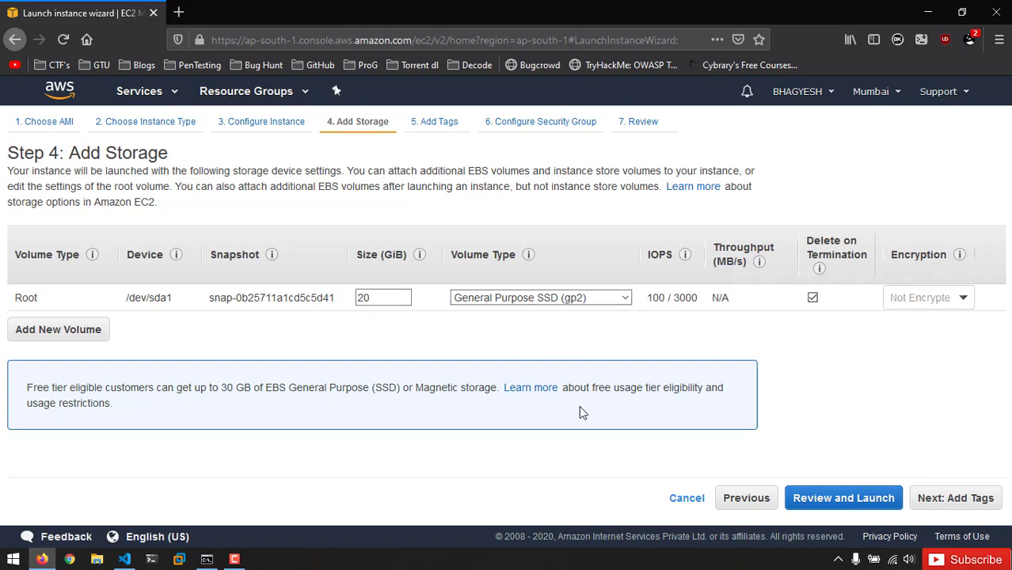
Step: Review the launch, note the Kali security group has no rules, and return to edit it
{"action": "left_click", "coordinate": [862, 503]}
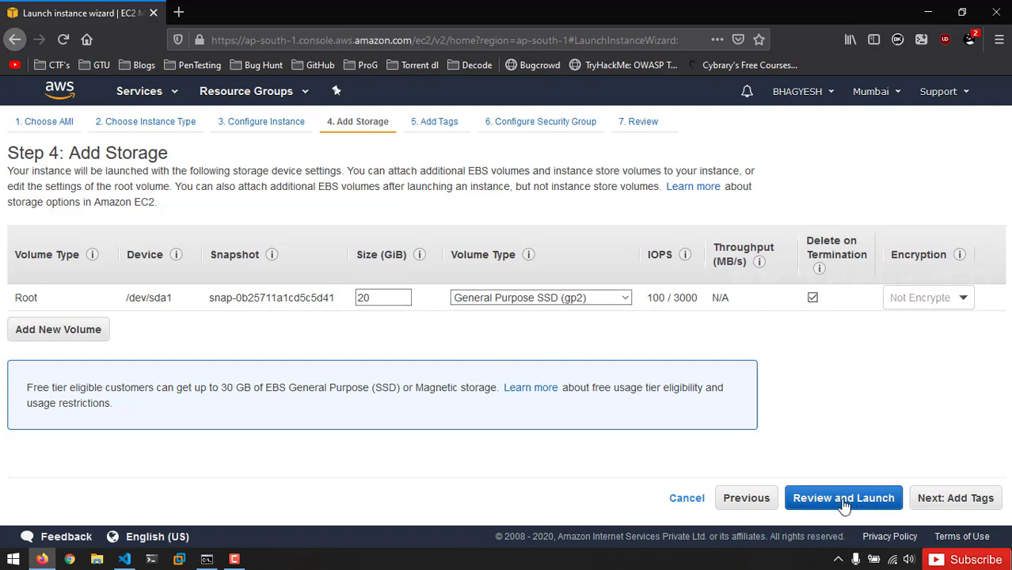
{"action": "scroll", "coordinate": [634, 304], "scroll_direction": "down", "scroll_amount": 4}
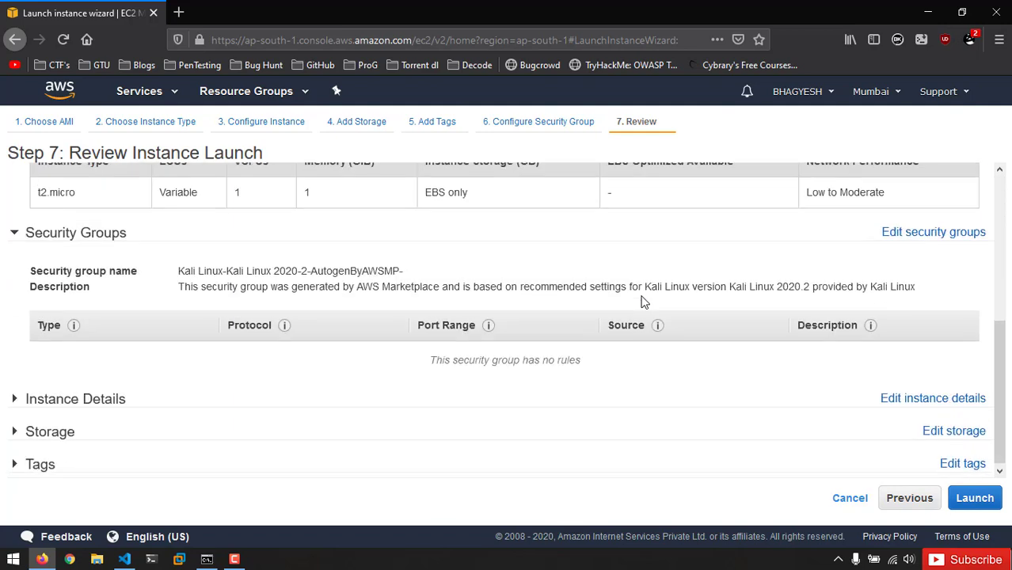
{"action": "scroll", "coordinate": [558, 249], "scroll_direction": "up", "scroll_amount": 2}
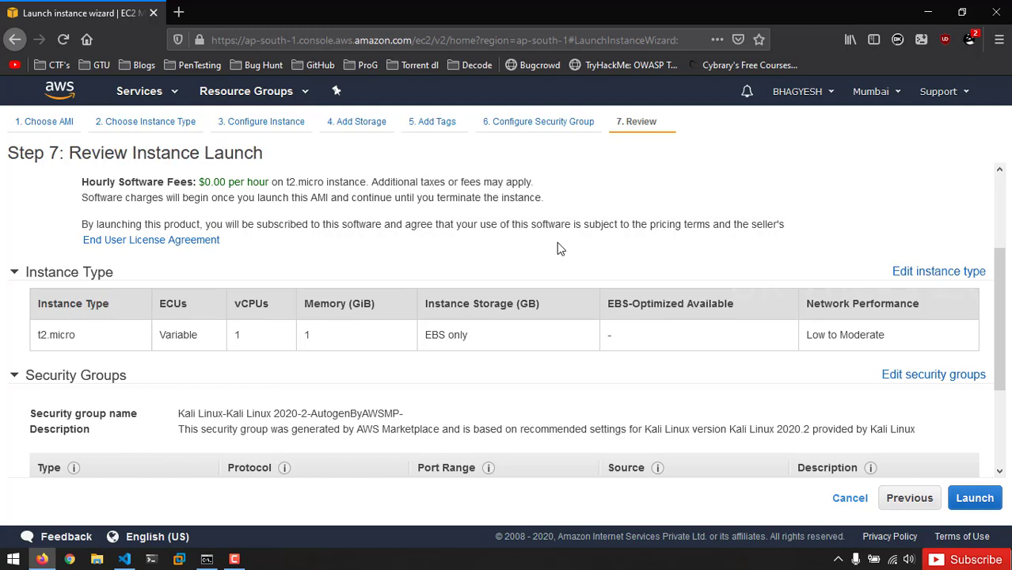
{"action": "scroll", "coordinate": [530, 380], "scroll_direction": "down", "scroll_amount": 3}
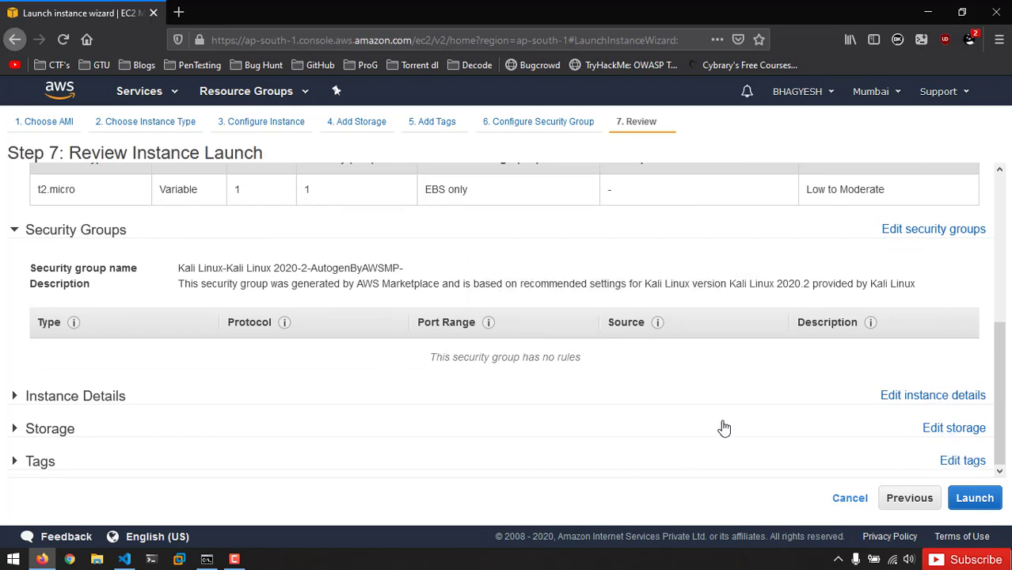
{"action": "scroll", "coordinate": [915, 269], "scroll_direction": "up", "scroll_amount": 2}
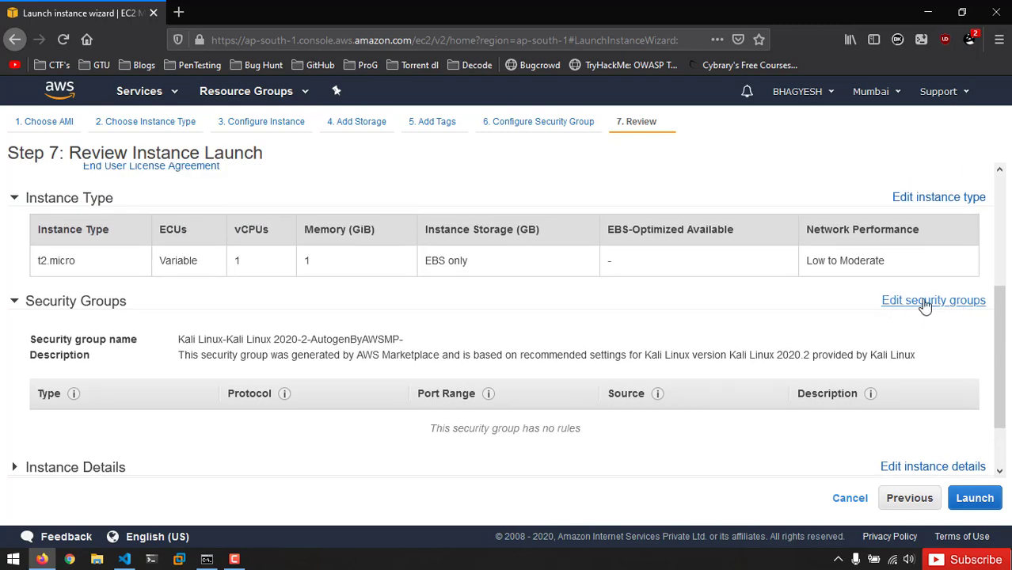
{"action": "left_click", "coordinate": [920, 302]}
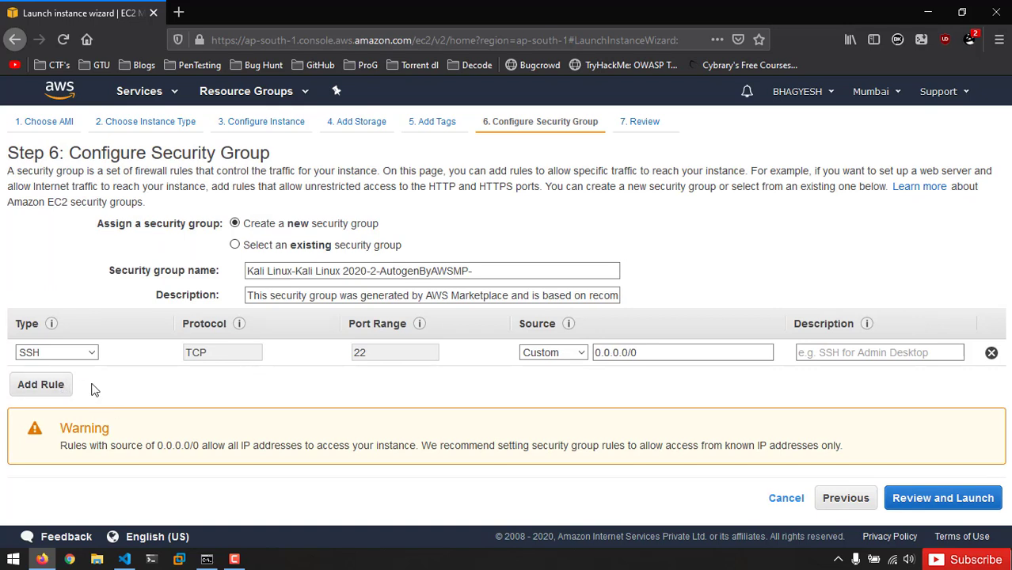
Step: Add an inbound RDP rule on TCP port 3389 with source Anywhere, then review the launch
{"action": "left_click", "coordinate": [35, 384]}
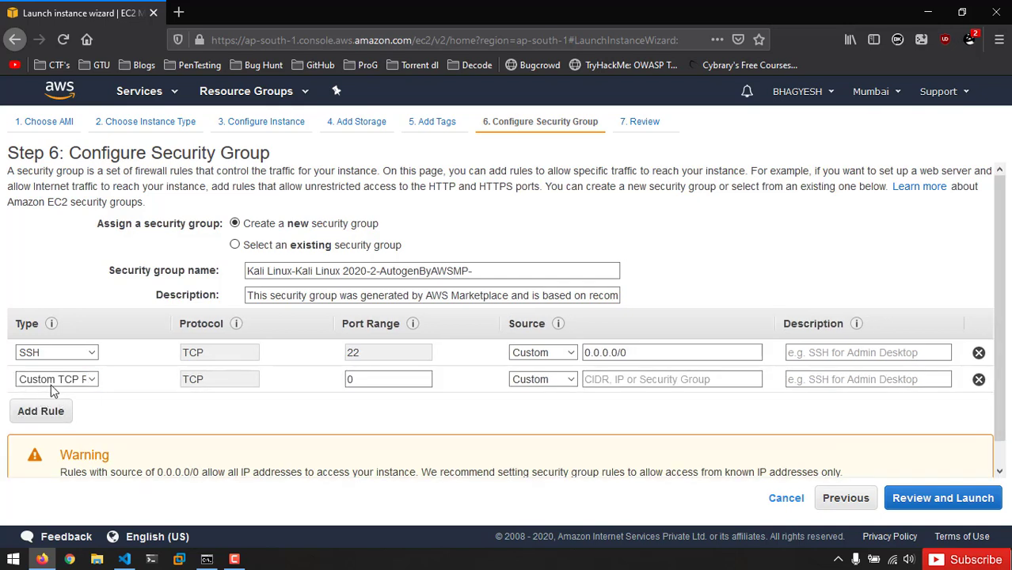
{"action": "left_click", "coordinate": [61, 383]}
{"action": "scroll", "coordinate": [73, 340], "scroll_direction": "down", "scroll_amount": 2}
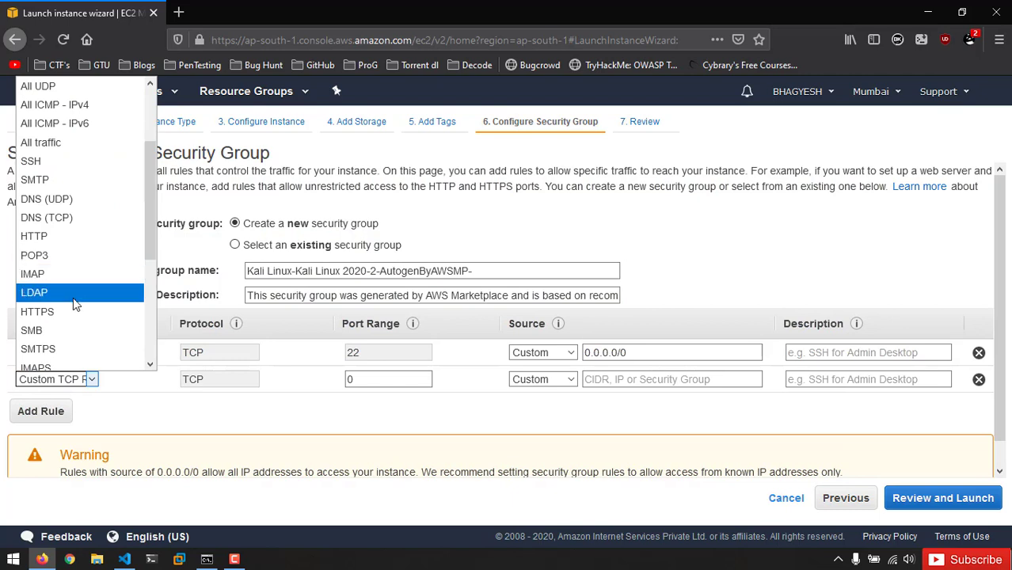
{"action": "key", "text": "r"}
{"action": "key", "text": "e"}
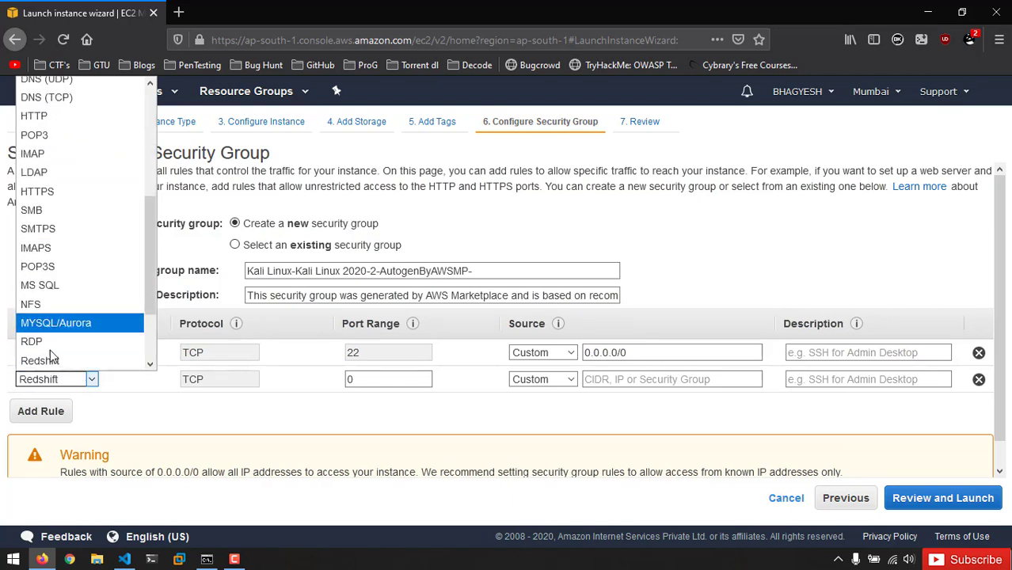
{"action": "left_click", "coordinate": [73, 342]}
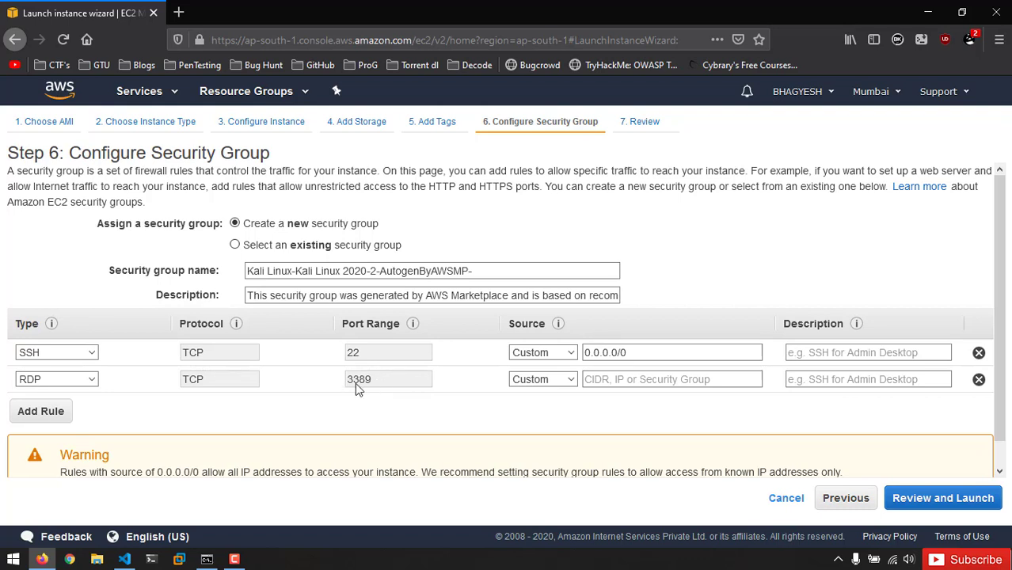
{"action": "left_click", "coordinate": [555, 377]}
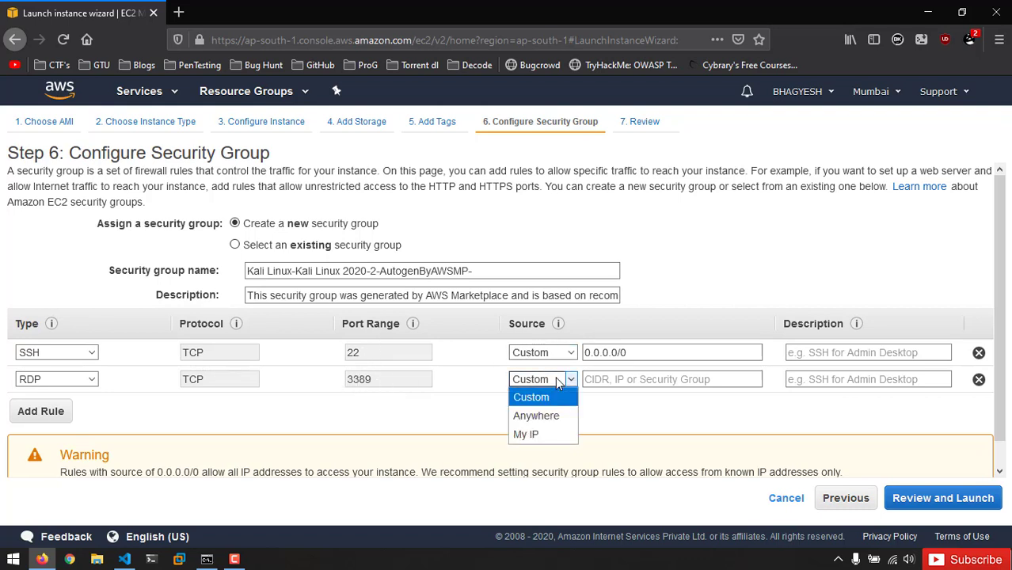
{"action": "left_click", "coordinate": [547, 416]}
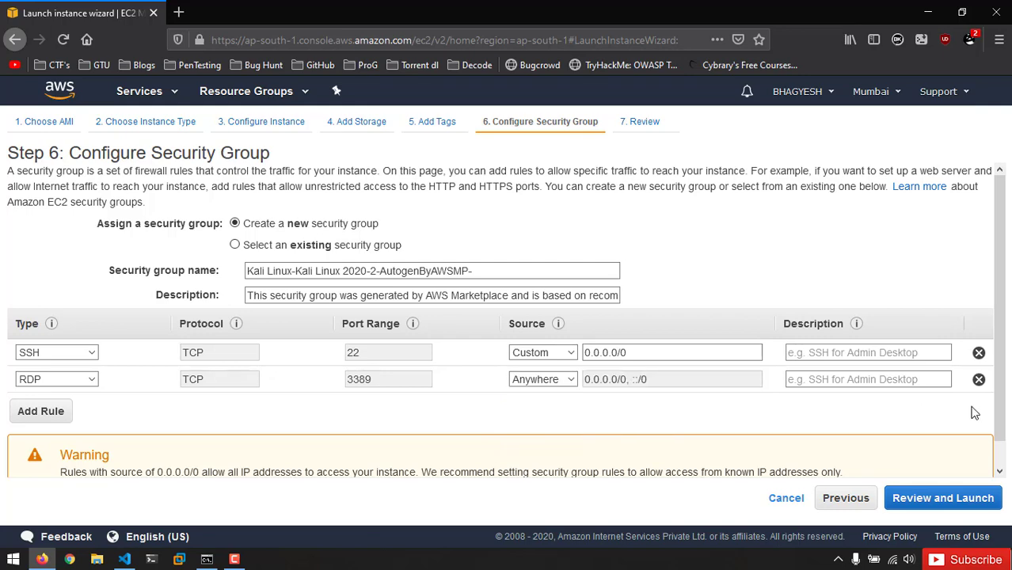
{"action": "scroll", "coordinate": [900, 430], "scroll_direction": "down", "scroll_amount": 1}
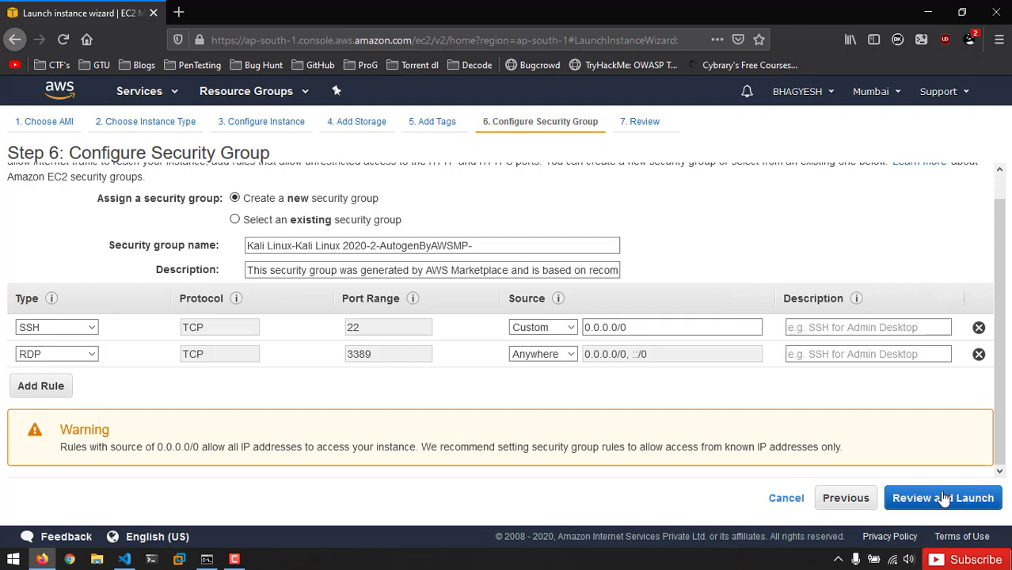
{"action": "left_click", "coordinate": [983, 499]}
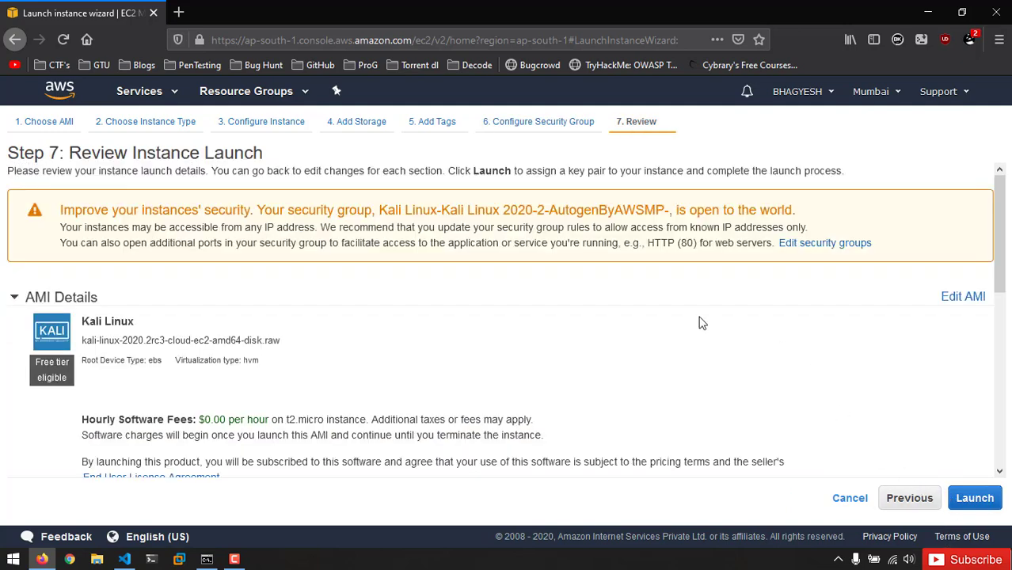
{"action": "scroll", "coordinate": [710, 337], "scroll_direction": "down", "scroll_amount": 10}
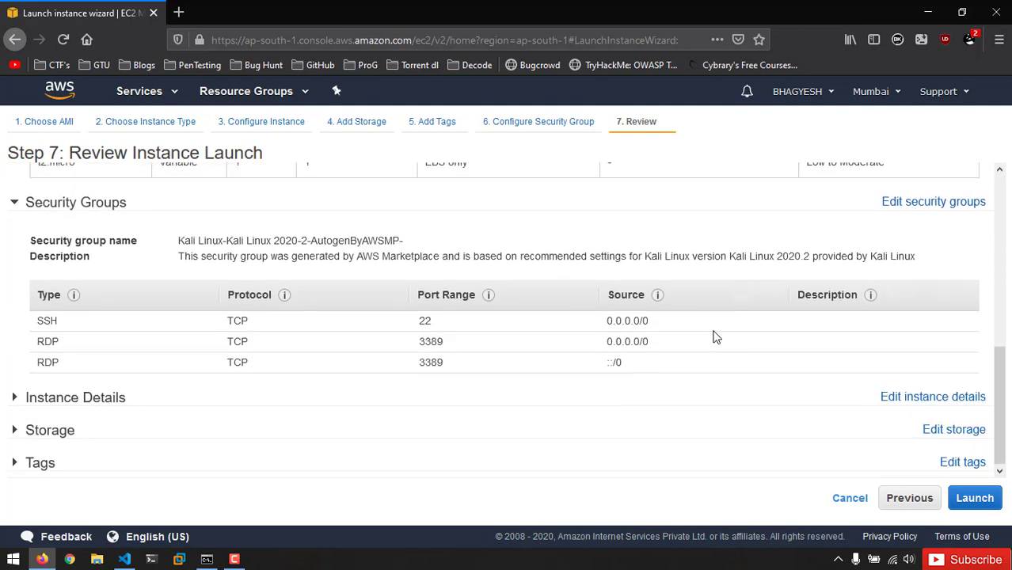
Step: Confirm the SSH 22 and RDP 3389 rules on the review page and launch
{"action": "scroll", "coordinate": [713, 337], "scroll_direction": "up", "scroll_amount": 10}
{"action": "scroll", "coordinate": [714, 337], "scroll_direction": "down", "scroll_amount": 10}
{"action": "scroll", "coordinate": [734, 350], "scroll_direction": "up", "scroll_amount": 9}
{"action": "scroll", "coordinate": [734, 353], "scroll_direction": "up", "scroll_amount": 1}
{"action": "scroll", "coordinate": [625, 343], "scroll_direction": "down", "scroll_amount": 8}
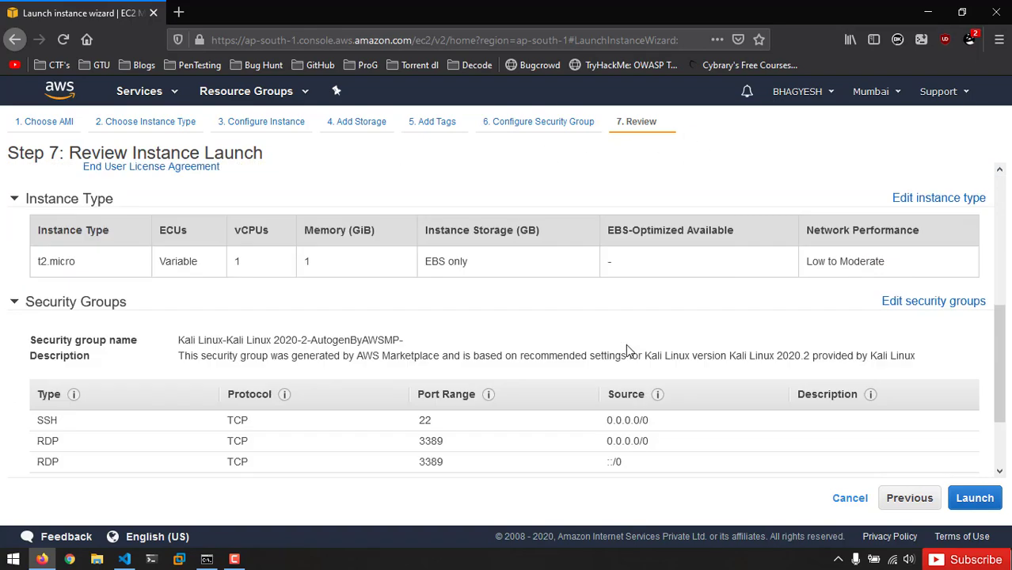
{"action": "scroll", "coordinate": [678, 407], "scroll_direction": "up", "scroll_amount": 10}
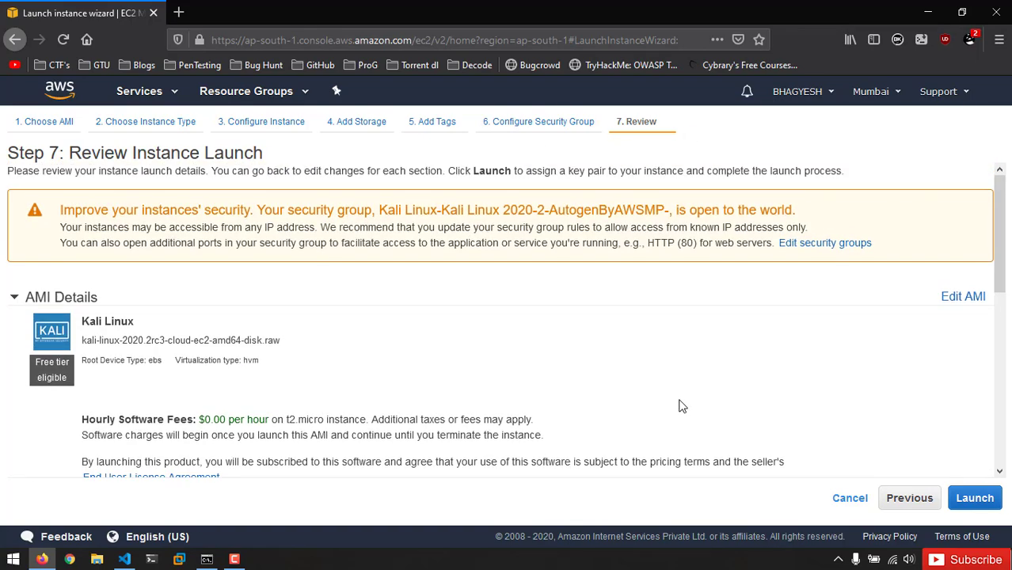
{"action": "left_click", "coordinate": [982, 497]}
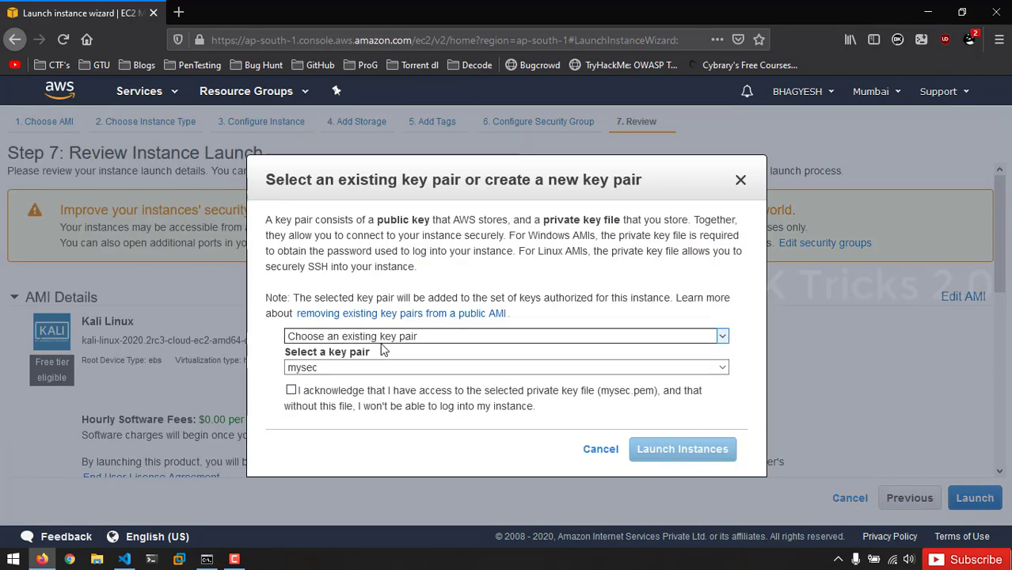
Step: Create a new key pair test-kali, save test-kali.pem, and launch the instance
{"action": "left_click", "coordinate": [456, 336]}
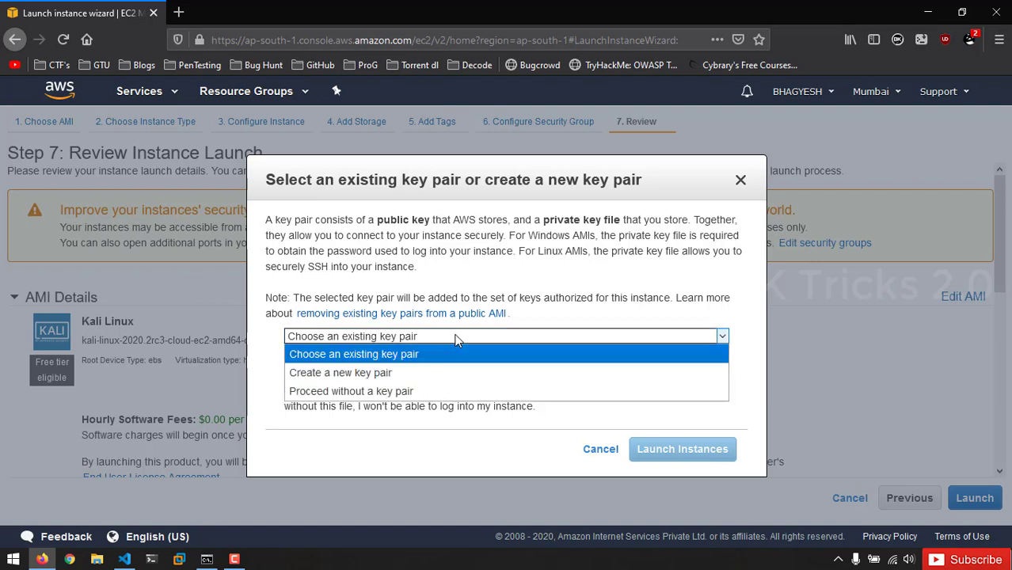
{"action": "left_click", "coordinate": [363, 373]}
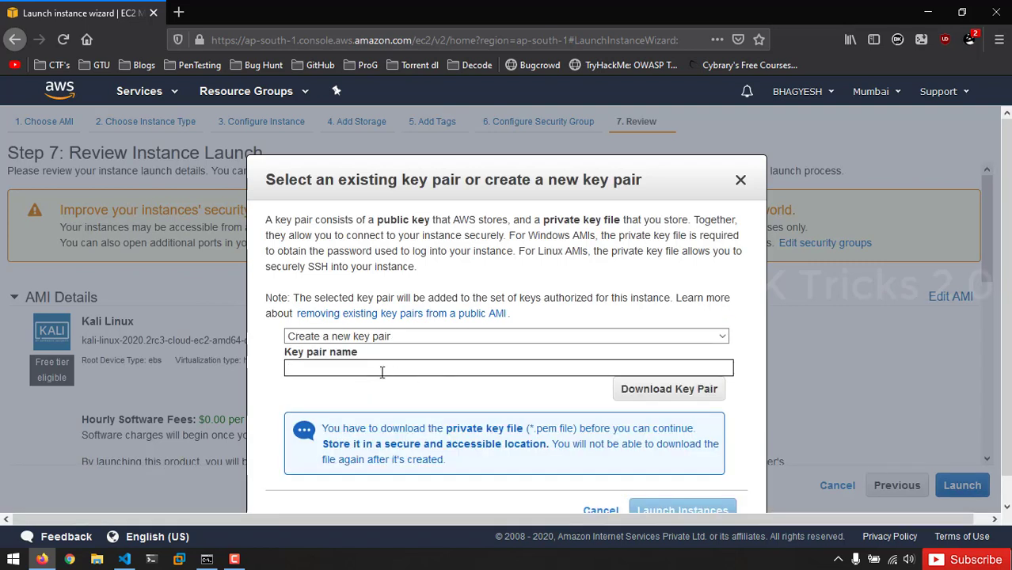
{"action": "type", "text": "test-kali"}
{"action": "left_click", "coordinate": [487, 347]}
{"action": "scroll", "coordinate": [487, 347], "scroll_direction": "down", "scroll_amount": 1}
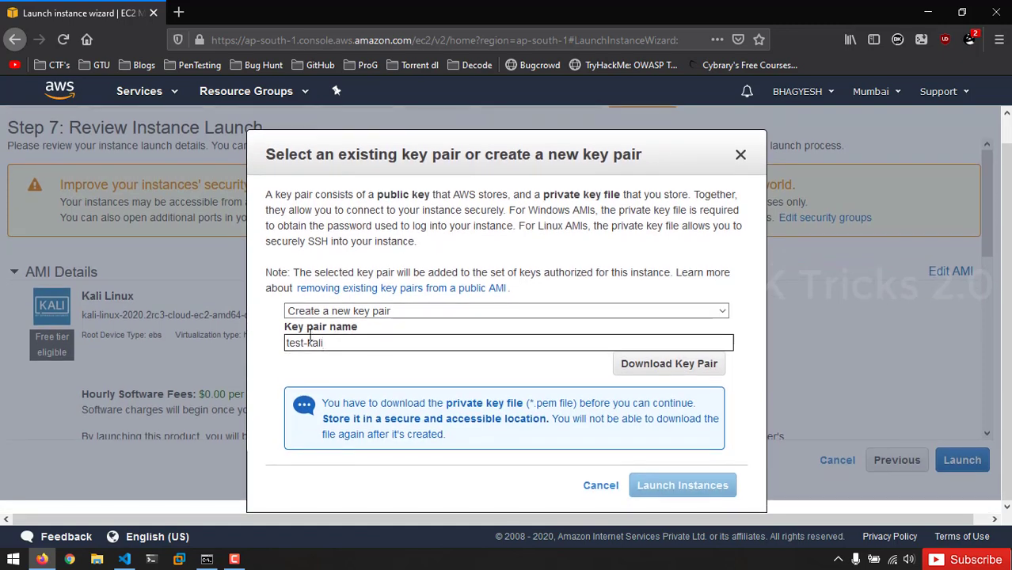
{"action": "left_click", "coordinate": [680, 369]}
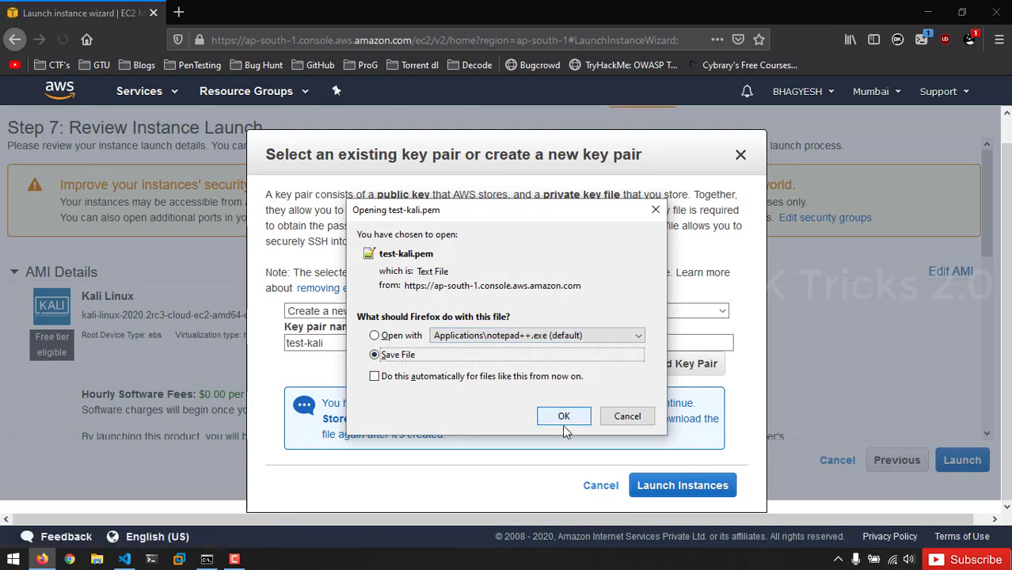
{"action": "left_click", "coordinate": [563, 417]}
{"action": "left_click", "coordinate": [649, 484]}
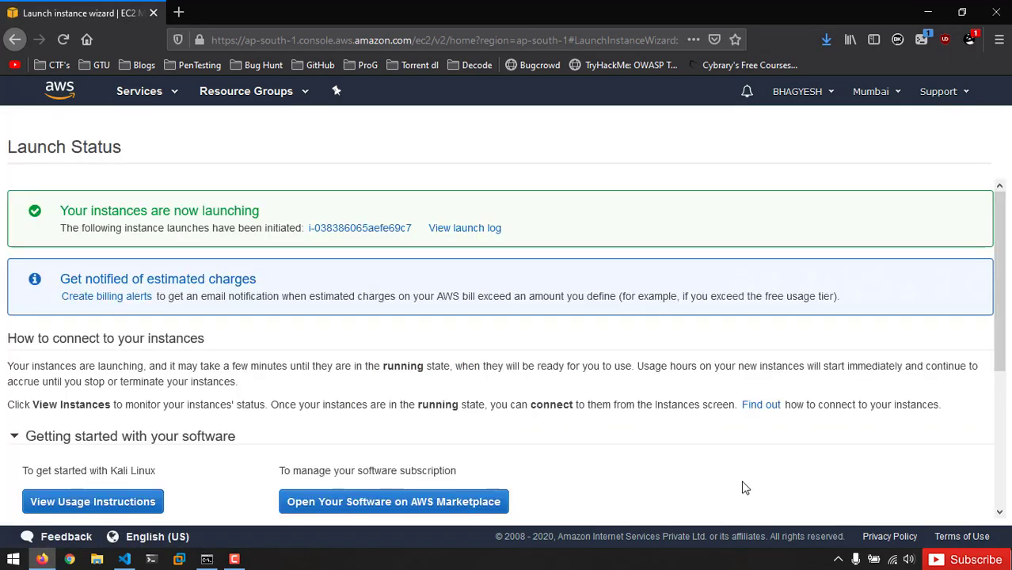
Step: Open the new Kali instance in the classic EC2 instances list view
{"action": "mouse_move", "coordinate": [59, 210]}
{"action": "left_mouse_down"}
{"action": "mouse_move", "coordinate": [293, 211]}
{"action": "mouse_move", "coordinate": [61, 214]}
{"action": "left_mouse_up"}
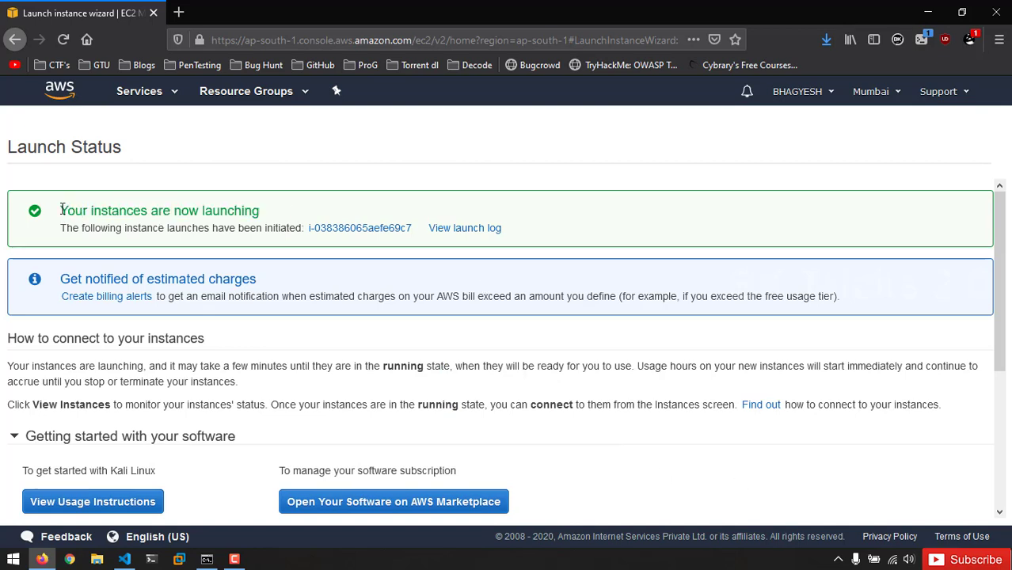
{"action": "left_click", "coordinate": [360, 228]}
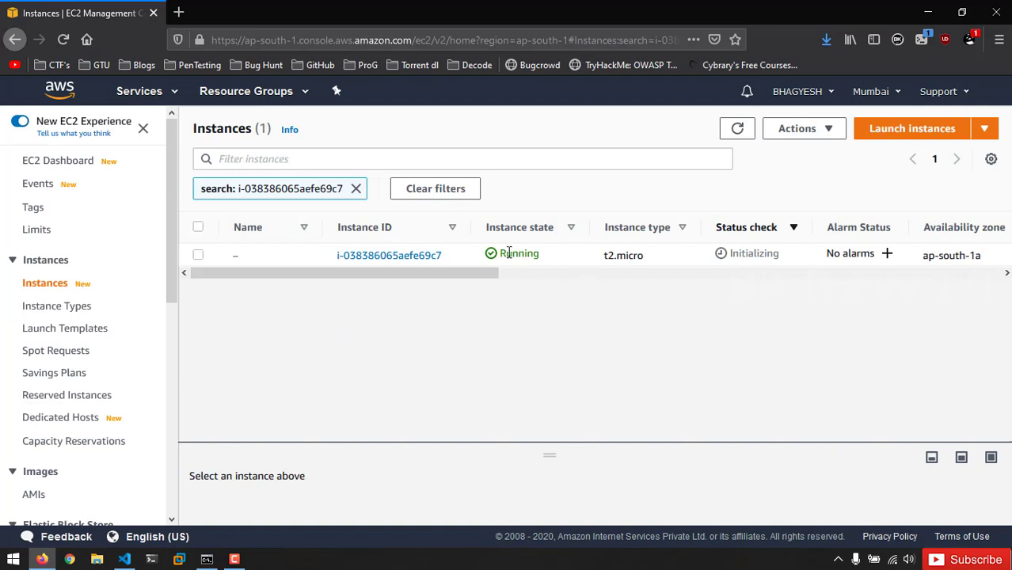
{"action": "left_click", "coordinate": [22, 285]}
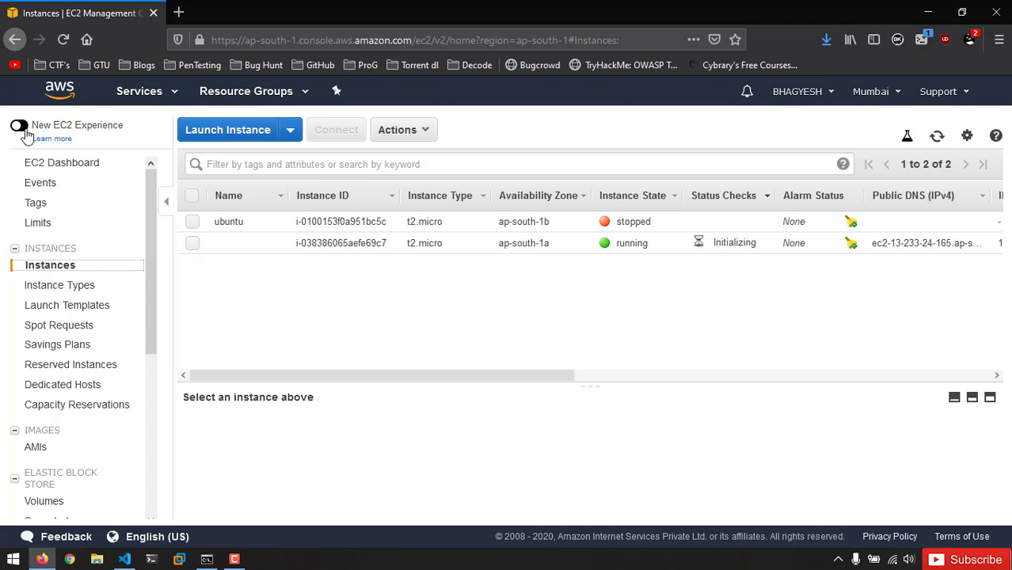
Step: Name the new instance 'kali' and wait until its status checks show 2/2 passed
{"action": "left_click", "coordinate": [261, 243]}
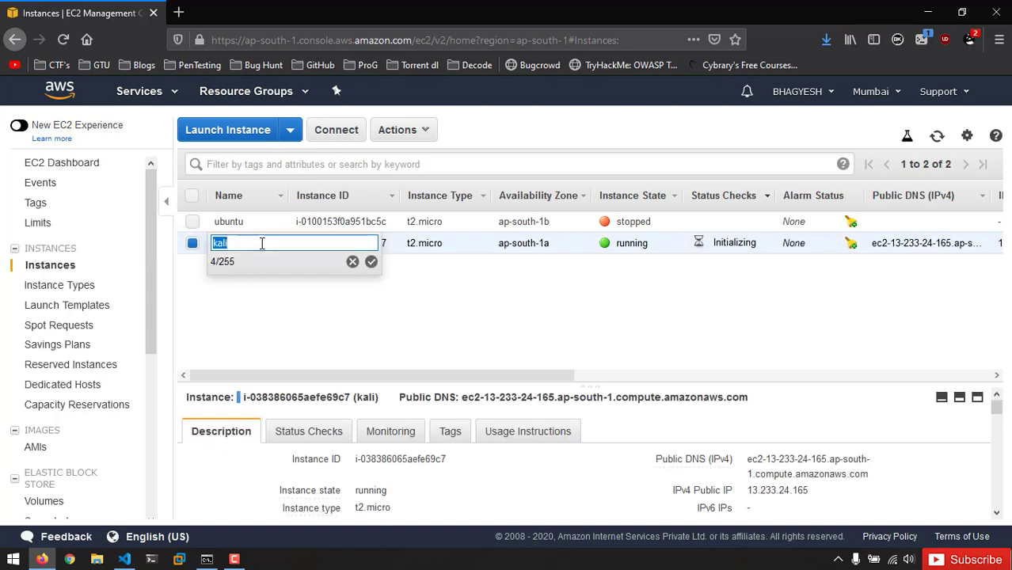
{"action": "key", "text": "End"}
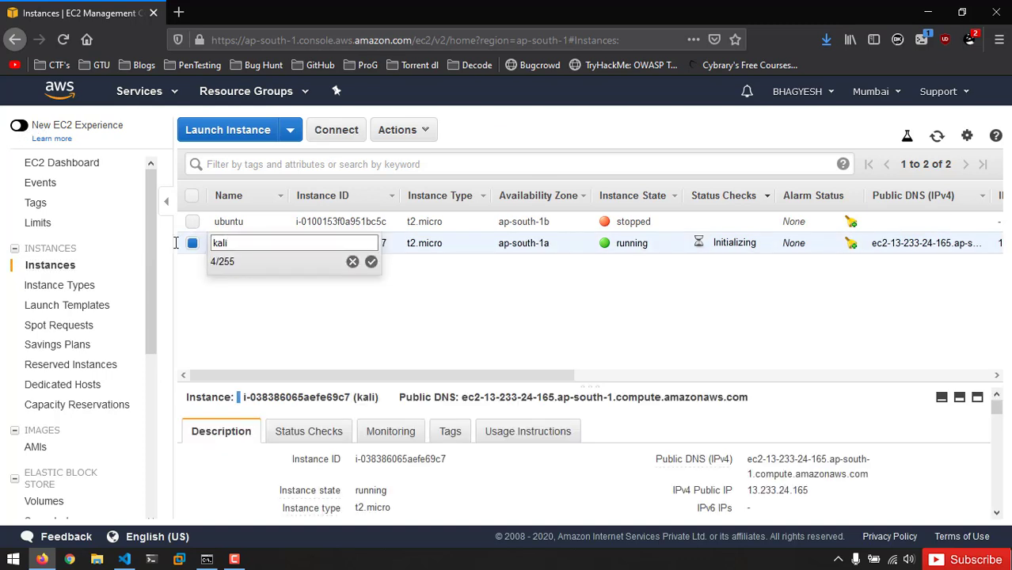
{"action": "left_click", "coordinate": [370, 261]}
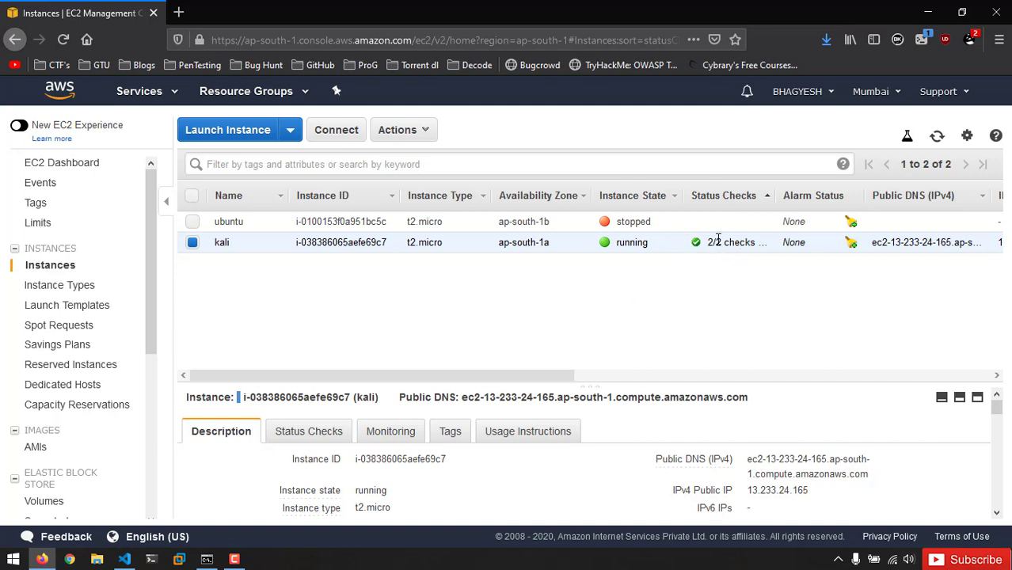
{"action": "key", "text": "alt+Tab"}
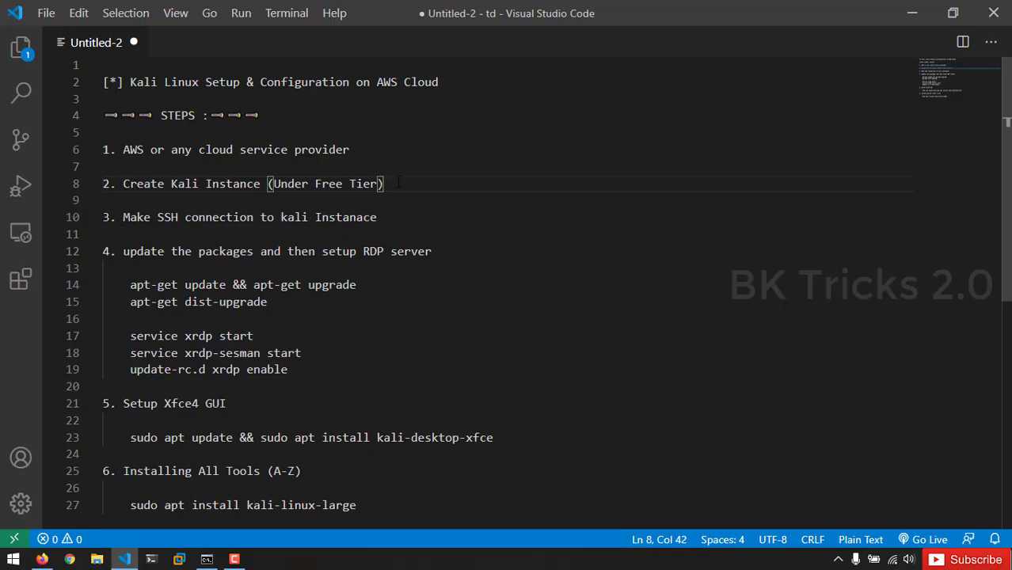
Step: Review the notes from the Create Kali Instance step down to the SSH connection step
{"action": "left_click_drag", "start_coordinate": [399, 183], "coordinate": [98, 180]}
{"action": "left_click", "coordinate": [185, 217]}
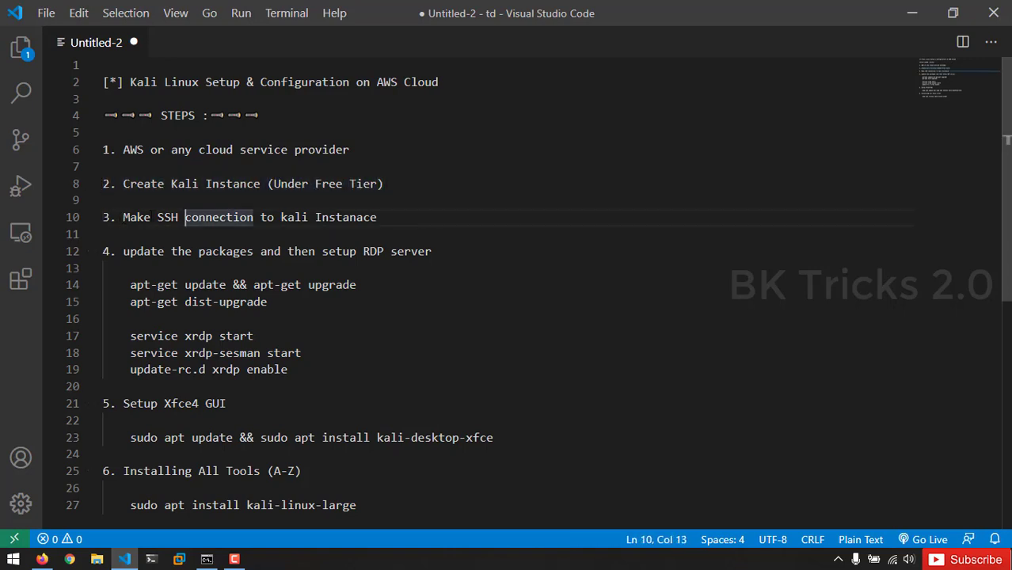
{"action": "key", "text": "alt+Tab"}
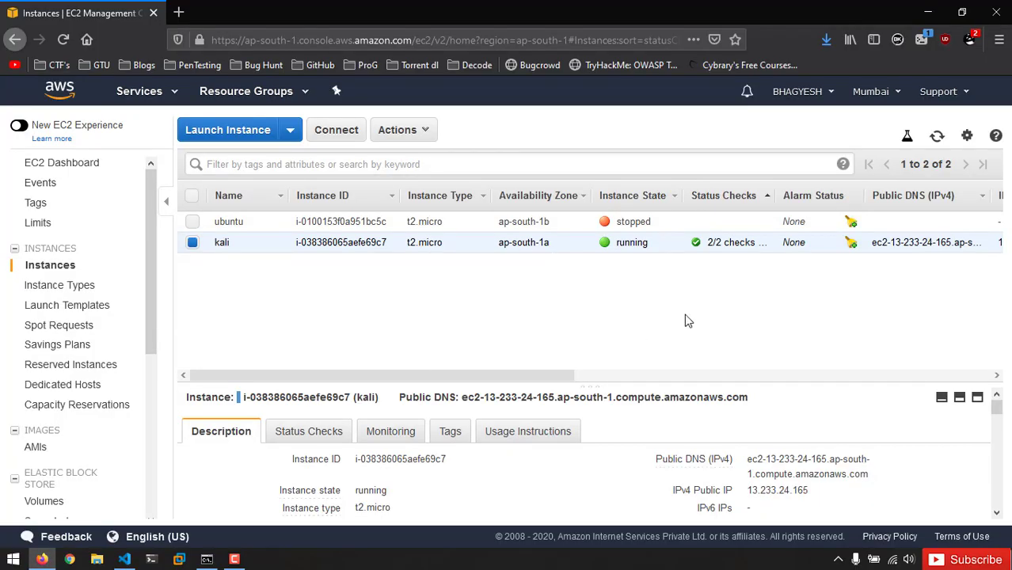
Step: Launch Command Prompt via 'cmd', confirm test-kali.pem was downloaded, and begin changing into Downloads
{"action": "key", "text": "super"}
{"action": "type", "text": "cmd"}
{"action": "key", "text": "Return"}
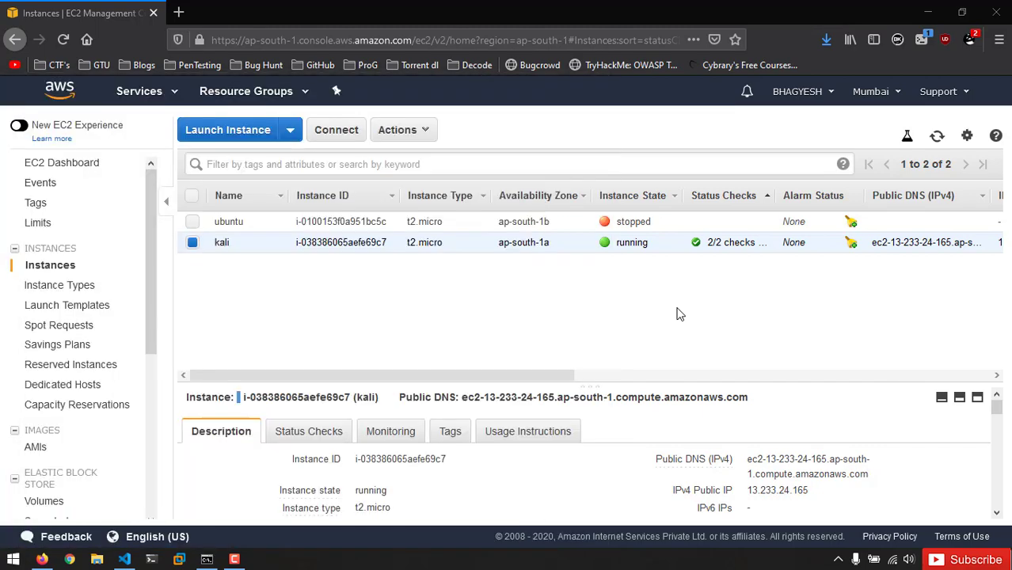
{"action": "left_click", "coordinate": [826, 38]}
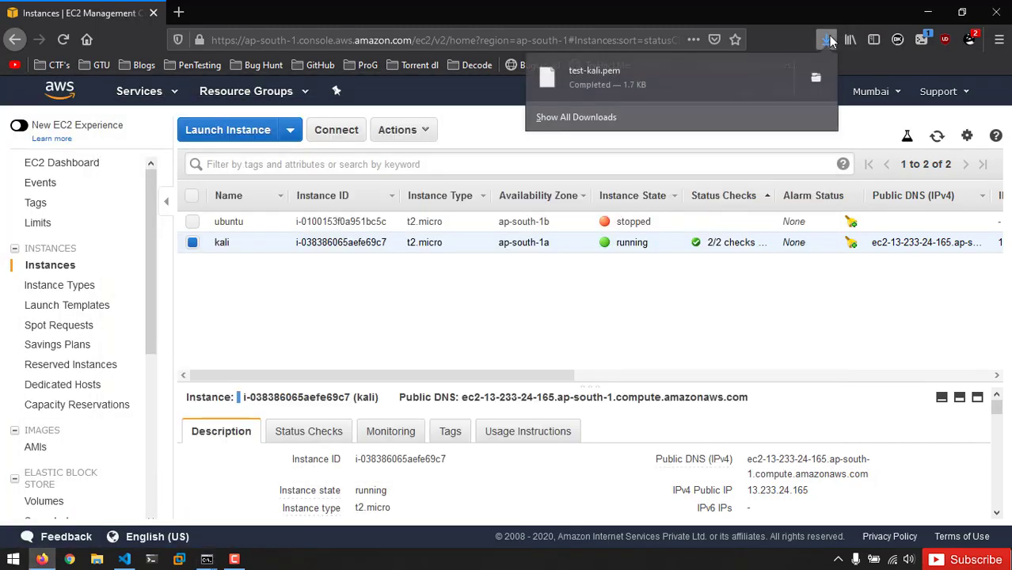
{"action": "left_click", "coordinate": [537, 319]}
{"action": "key", "text": "alt+Tab"}
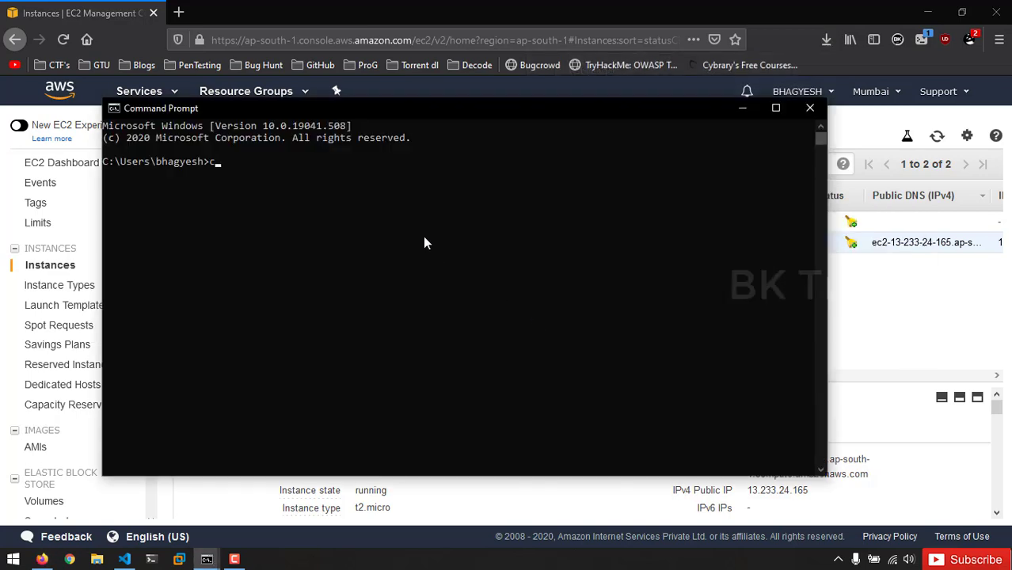
{"action": "type", "text": "cd Dow"}
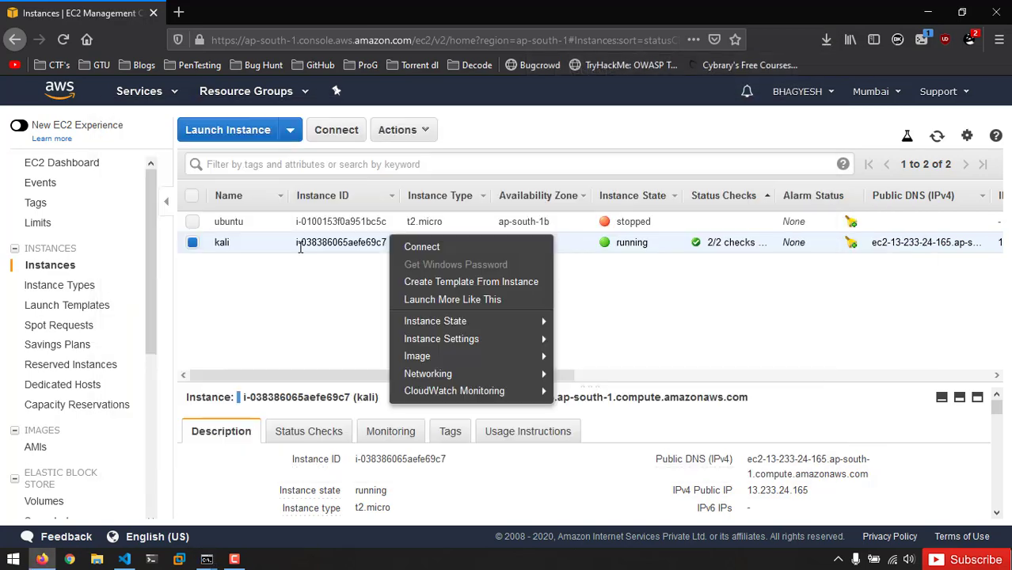
Step: Review the kali instance's Connect page, including the example ssh command and its root username
{"action": "right_click", "coordinate": [309, 188]}
{"action": "left_click", "coordinate": [256, 272]}
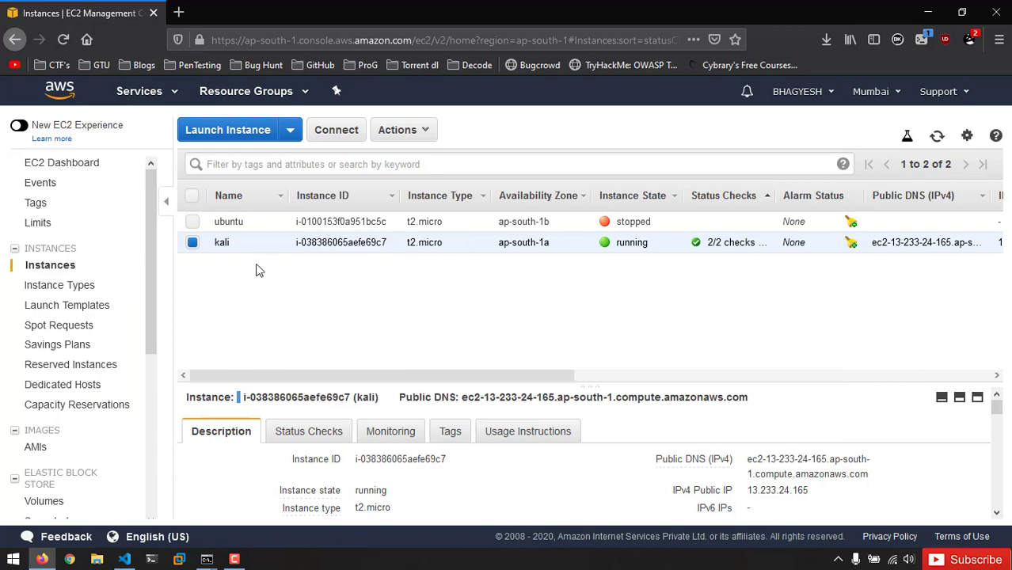
{"action": "right_click", "coordinate": [249, 242]}
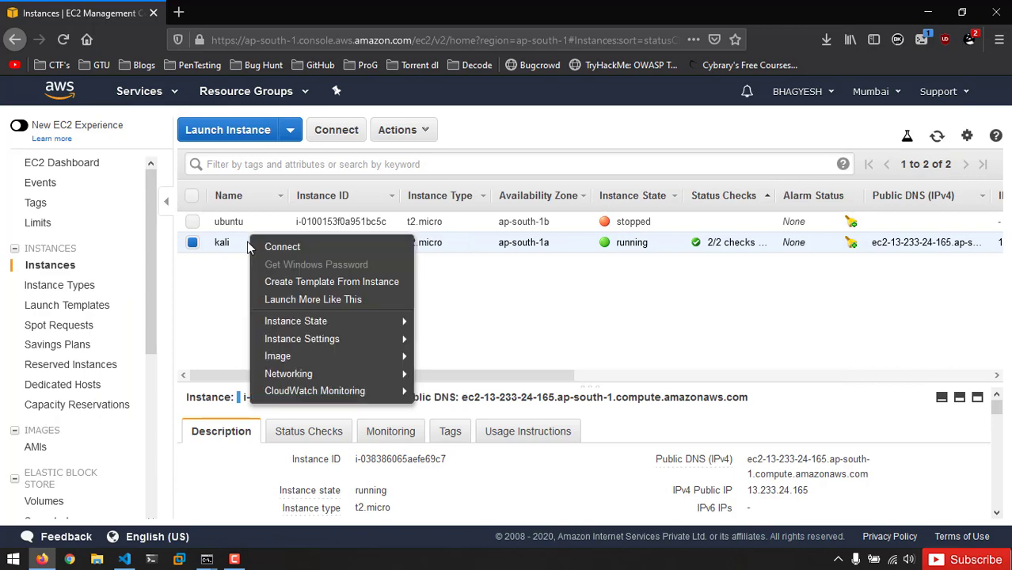
{"action": "left_click", "coordinate": [309, 247]}
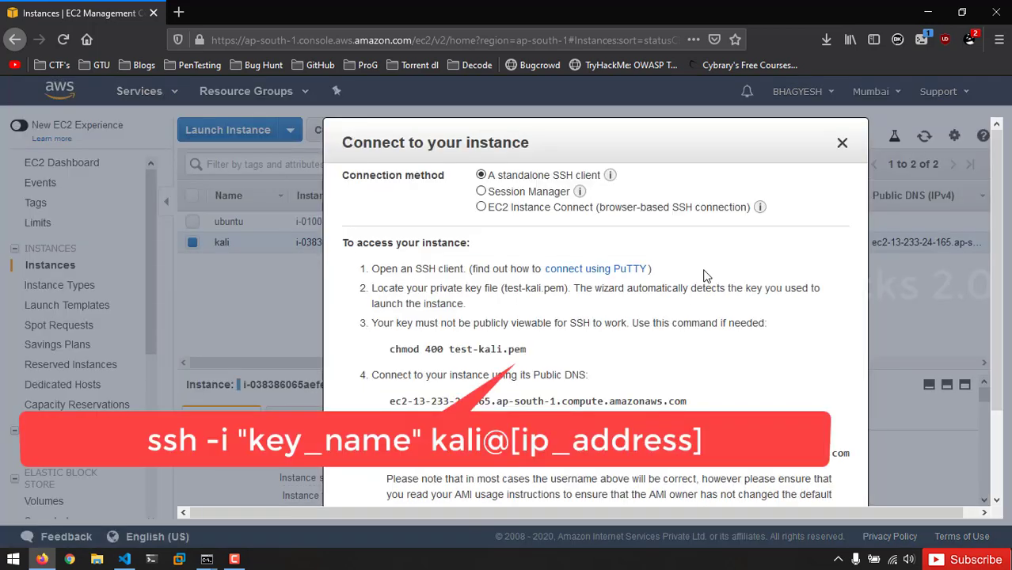
{"action": "scroll", "coordinate": [393, 348], "scroll_direction": "down", "scroll_amount": 3}
{"action": "left_click_drag", "start_coordinate": [389, 350], "coordinate": [849, 349]}
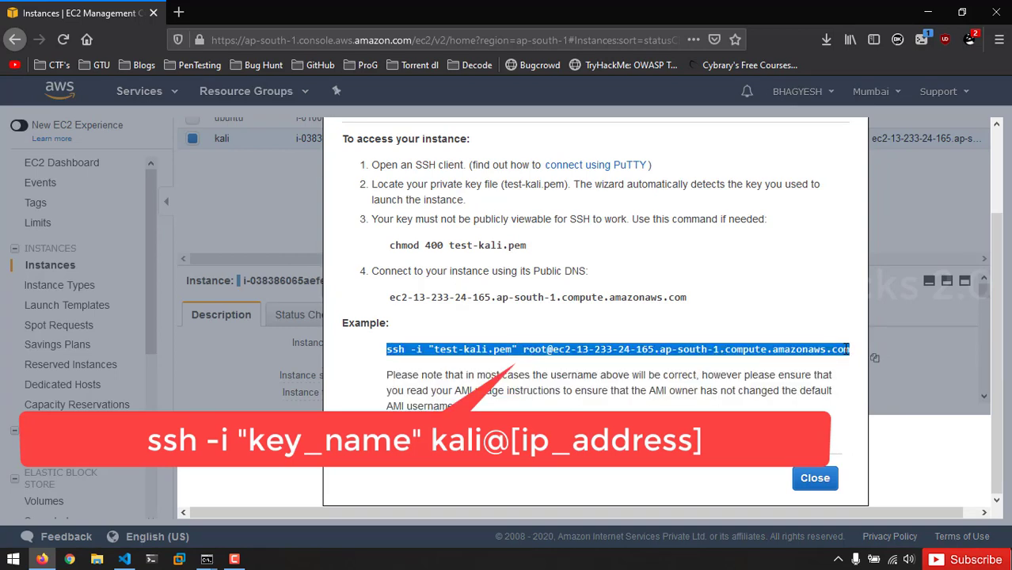
{"action": "left_click", "coordinate": [545, 354]}
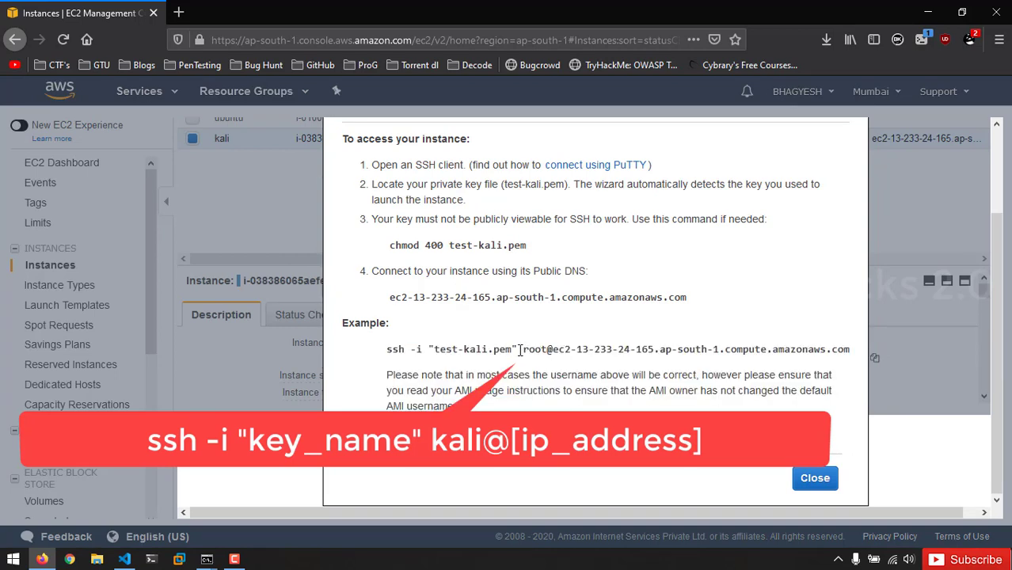
{"action": "left_click_drag", "start_coordinate": [522, 349], "coordinate": [543, 349]}
{"action": "left_click", "coordinate": [545, 356]}
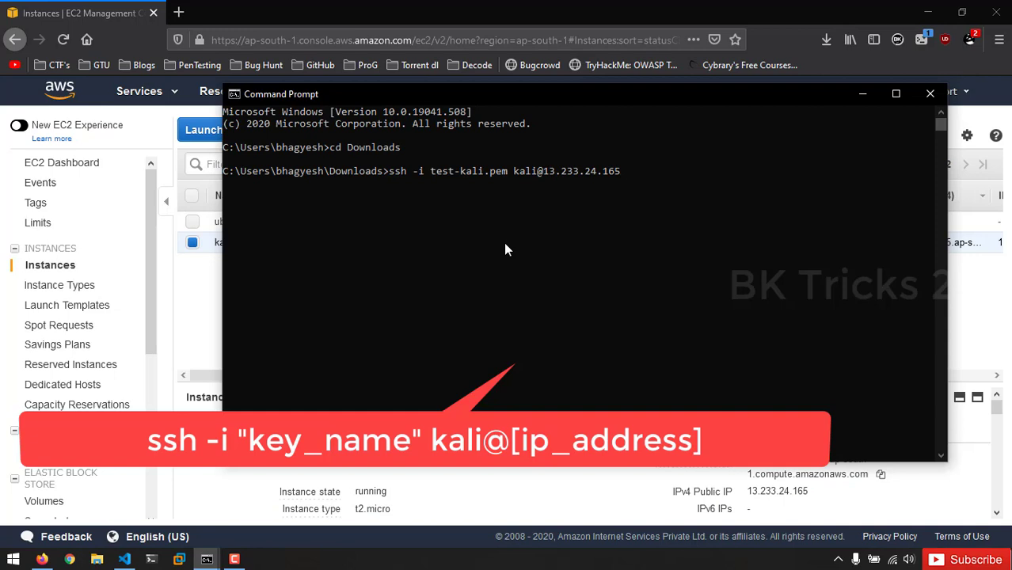
Step: Connect to the Kali instance over SSH, answering yes to the host key prompt
{"action": "key", "text": "Return"}
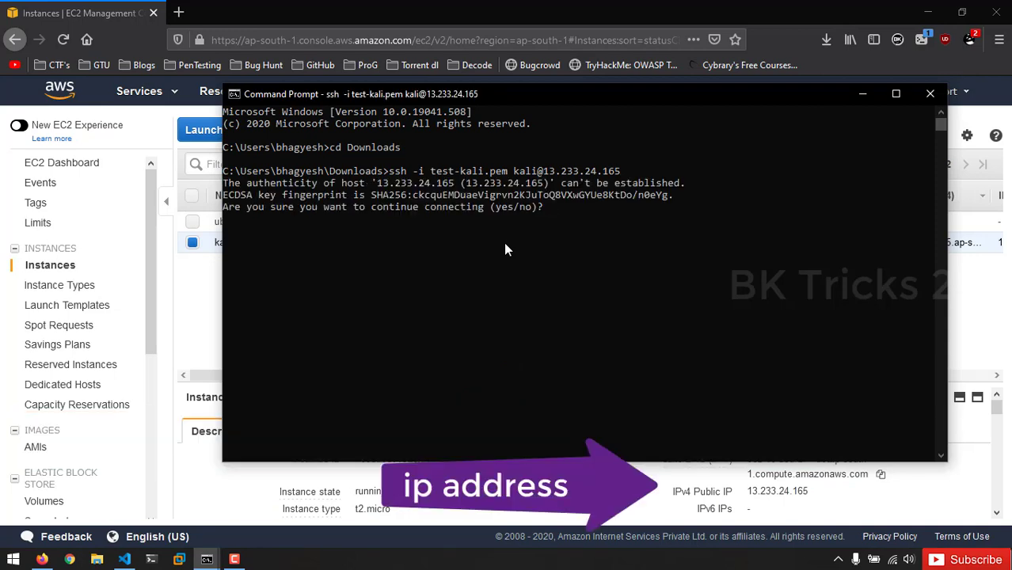
{"action": "type", "text": "yes"}
{"action": "key", "text": "Return"}
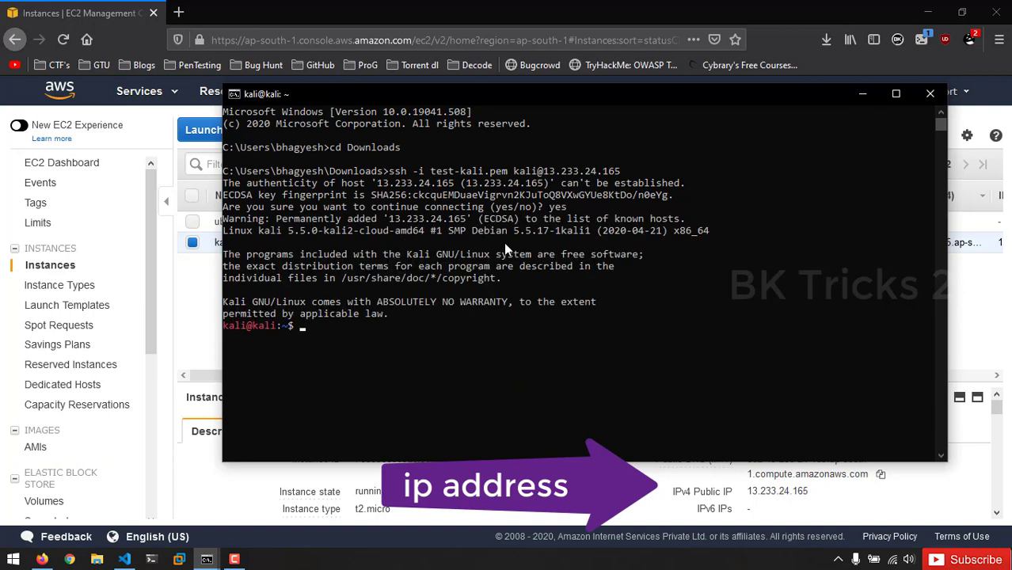
{"action": "scroll", "coordinate": [612, 266], "scroll_direction": "down", "scroll_amount": 2}
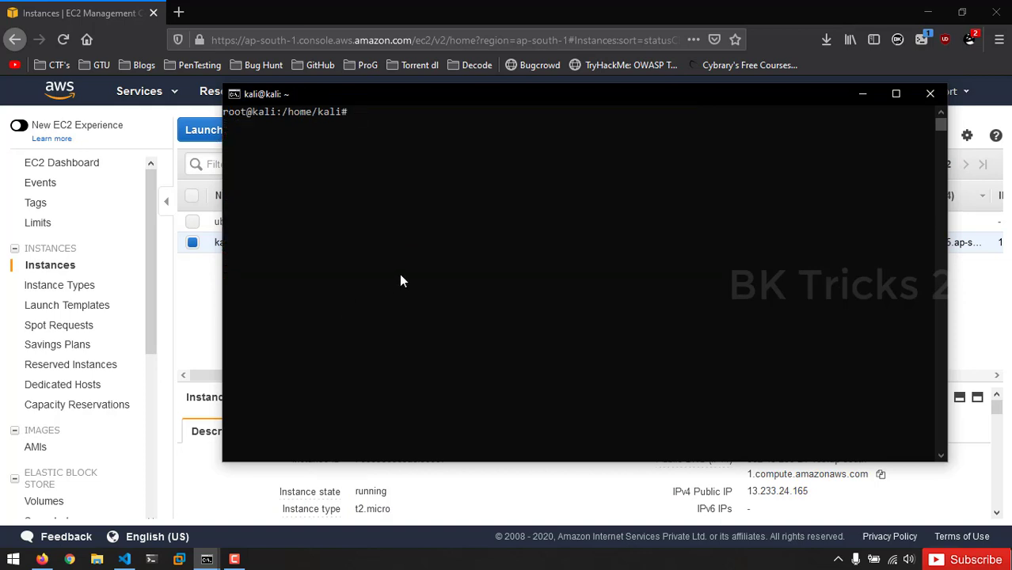
Step: Become root with sudo su and confirm it with whoami
{"action": "type", "text": "sudo su"}
{"action": "key", "text": "Return"}
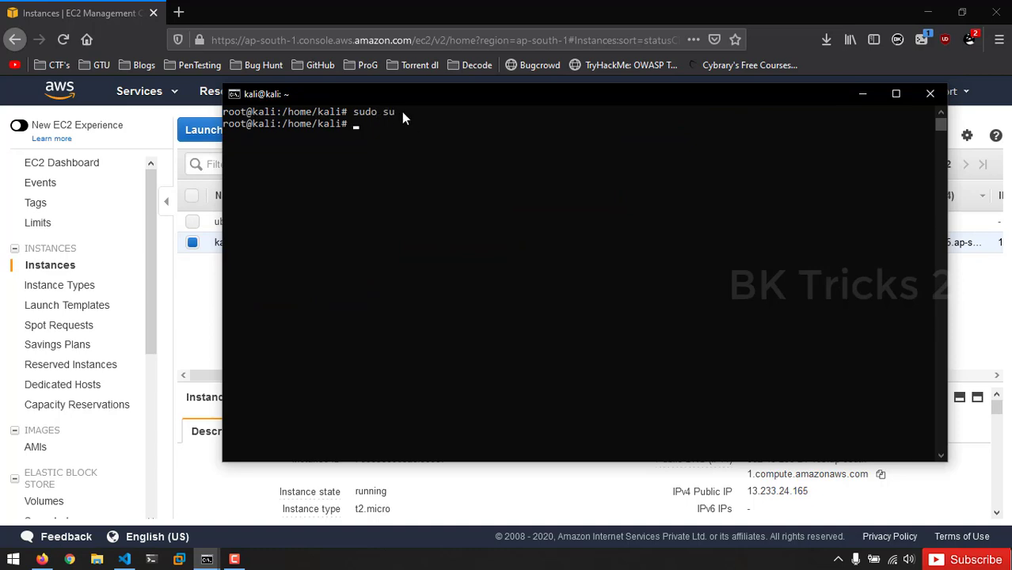
{"action": "type", "text": "whaomi"}
{"action": "key", "text": "BackSpace"}
{"action": "key", "text": "BackSpace"}
{"action": "key", "text": "BackSpace"}
{"action": "key", "text": "BackSpace"}
{"action": "key", "text": "BackSpace"}
{"action": "type", "text": "hoami"}
{"action": "key", "text": "Return"}
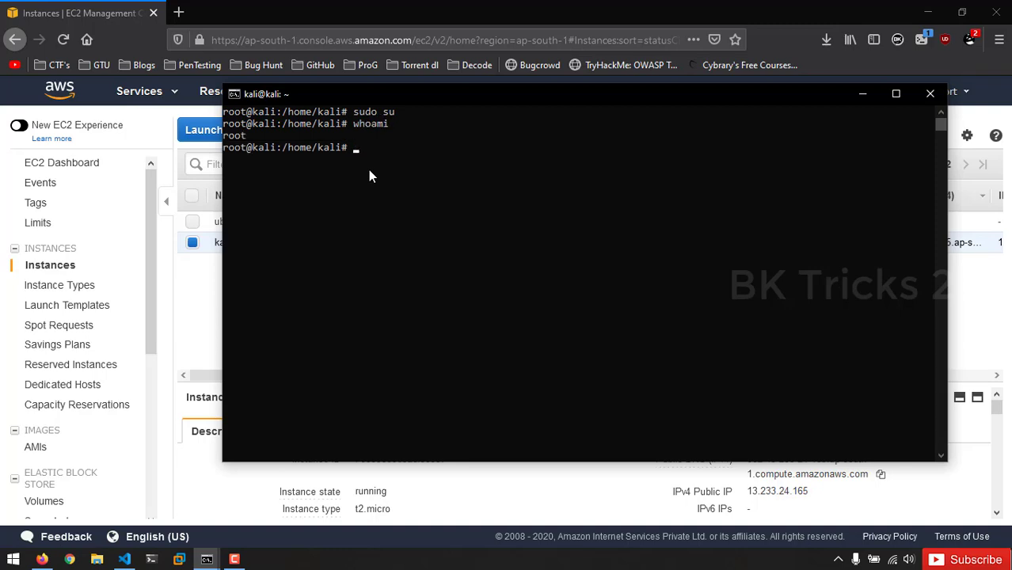
{"action": "left_click_drag", "start_coordinate": [246, 134], "coordinate": [228, 147]}
{"action": "left_click", "coordinate": [384, 160]}
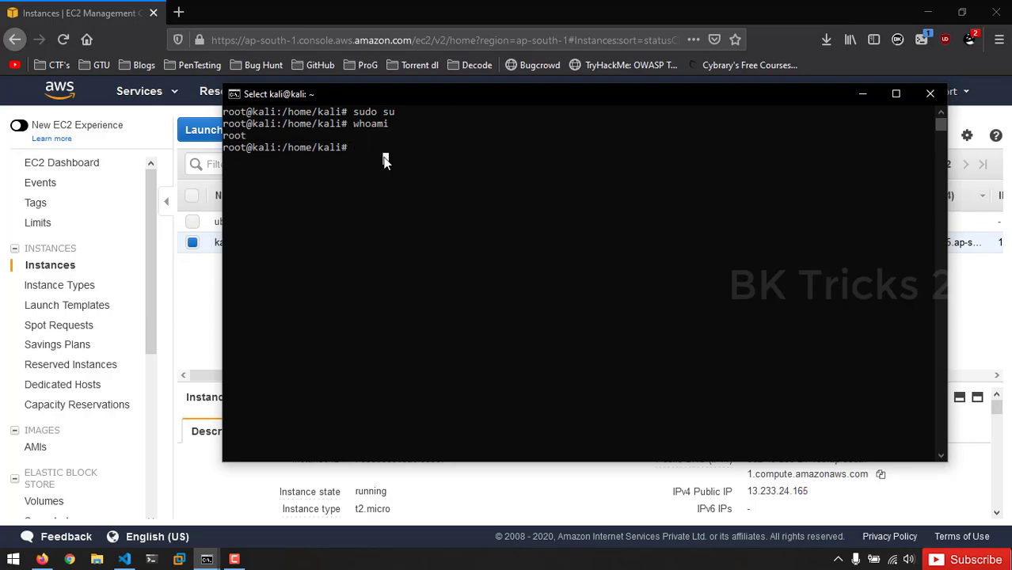
{"action": "key", "text": "alt+Tab"}
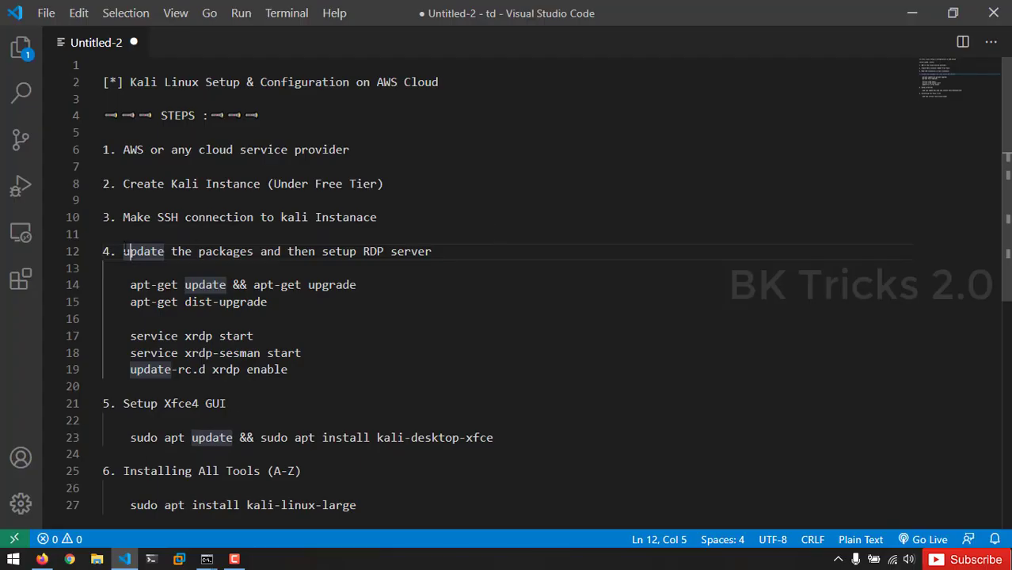
Step: Locate step 4's apt-get update && apt-get upgrade command in the notes
{"action": "left_click", "coordinate": [123, 251]}
{"action": "left_click_drag", "start_coordinate": [124, 251], "coordinate": [433, 251]}
{"action": "left_click", "coordinate": [433, 251]}
{"action": "left_click_drag", "start_coordinate": [130, 286], "coordinate": [358, 285]}
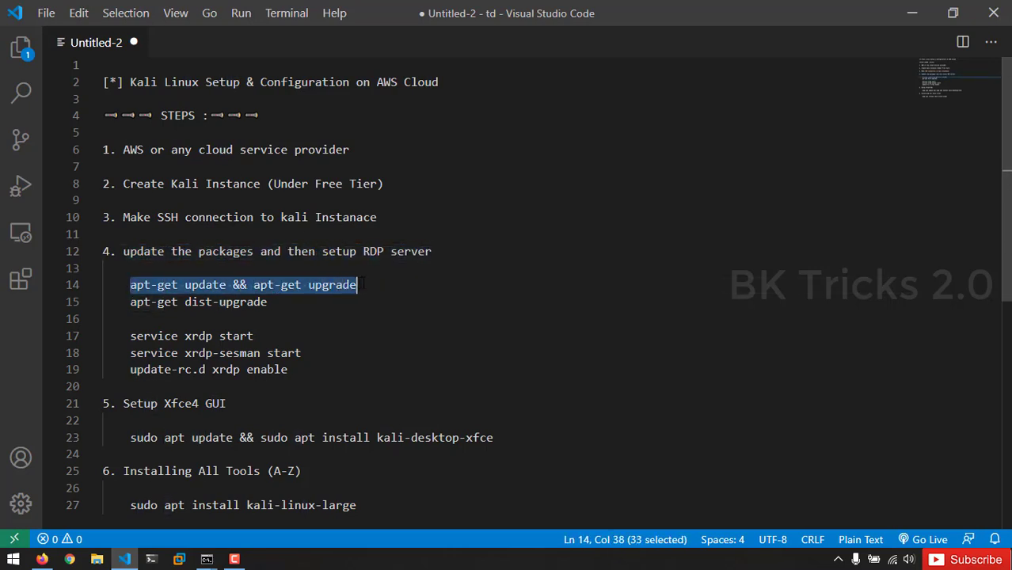
{"action": "left_click", "coordinate": [406, 287]}
{"action": "key", "text": "alt+Tab"}
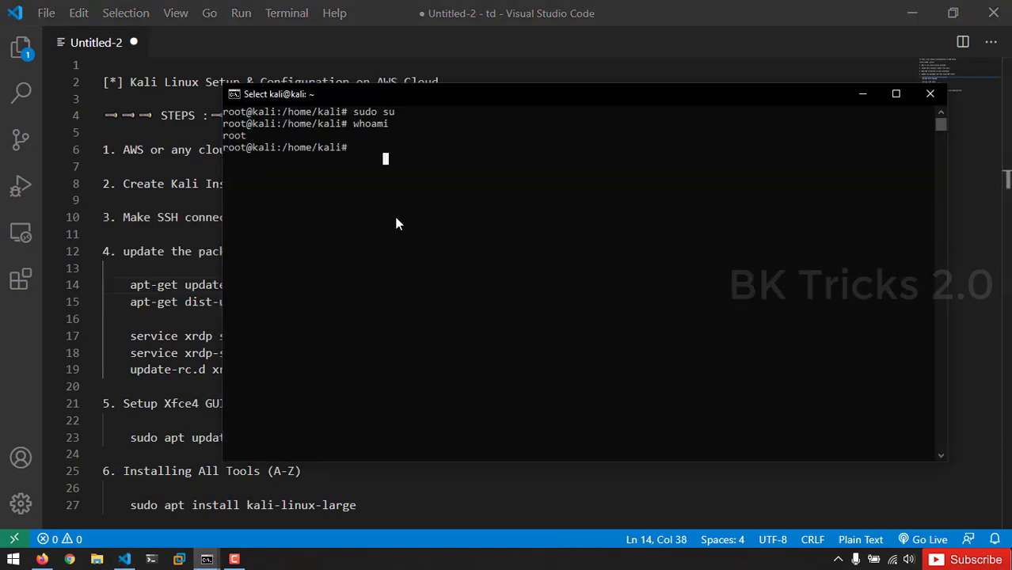
{"action": "key", "text": "Escape"}
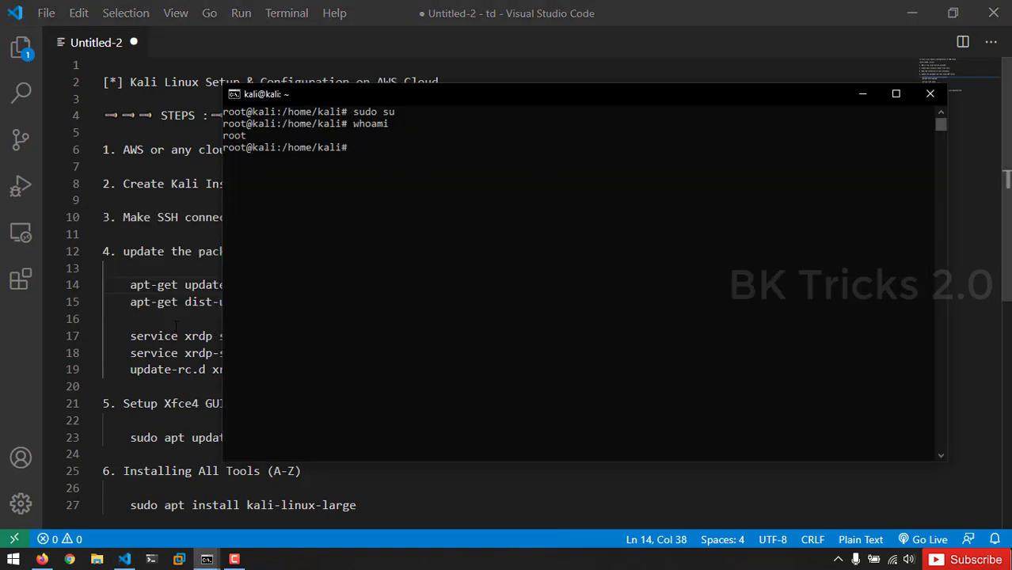
{"action": "key", "text": "alt+Tab"}
Step: Copy apt-get update && apt-get upgrade from the notes and run it in the Kali session
{"action": "left_click_drag", "start_coordinate": [245, 285], "coordinate": [356, 285]}
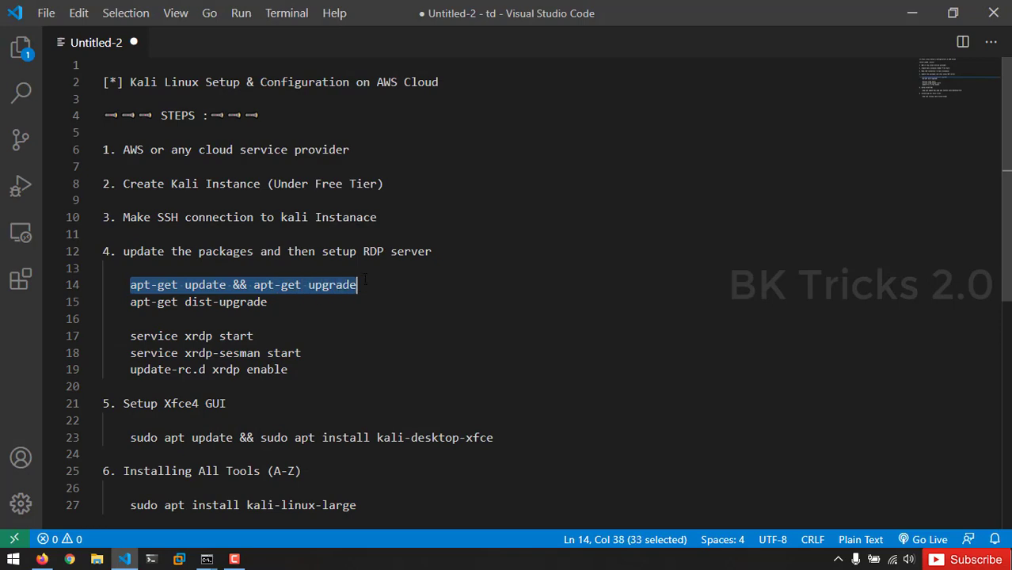
{"action": "key", "text": "ctrl+c"}
{"action": "key", "text": "alt+Tab"}
{"action": "right_click", "coordinate": [362, 166]}
{"action": "key", "text": "Return"}
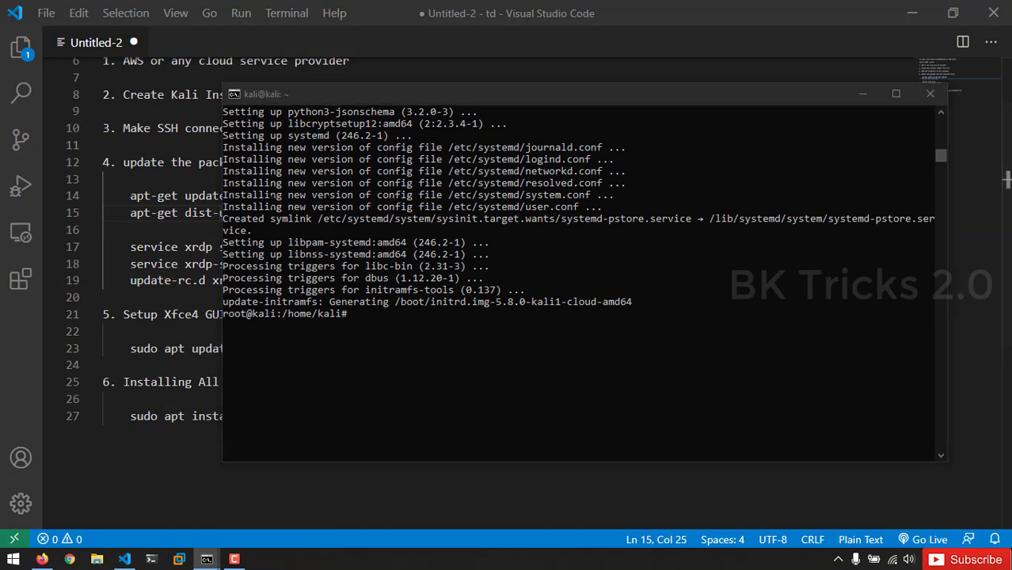
Step: Insert a blank indented line at line 16, before the xrdp commands
{"action": "key", "text": "alt+Tab"}
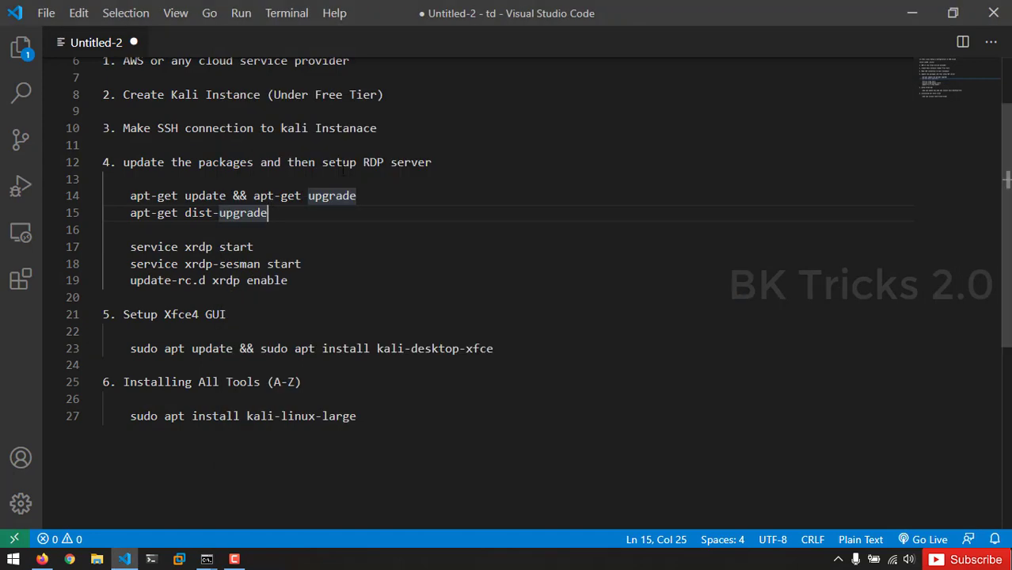
{"action": "left_click_drag", "start_coordinate": [322, 162], "coordinate": [432, 162]}
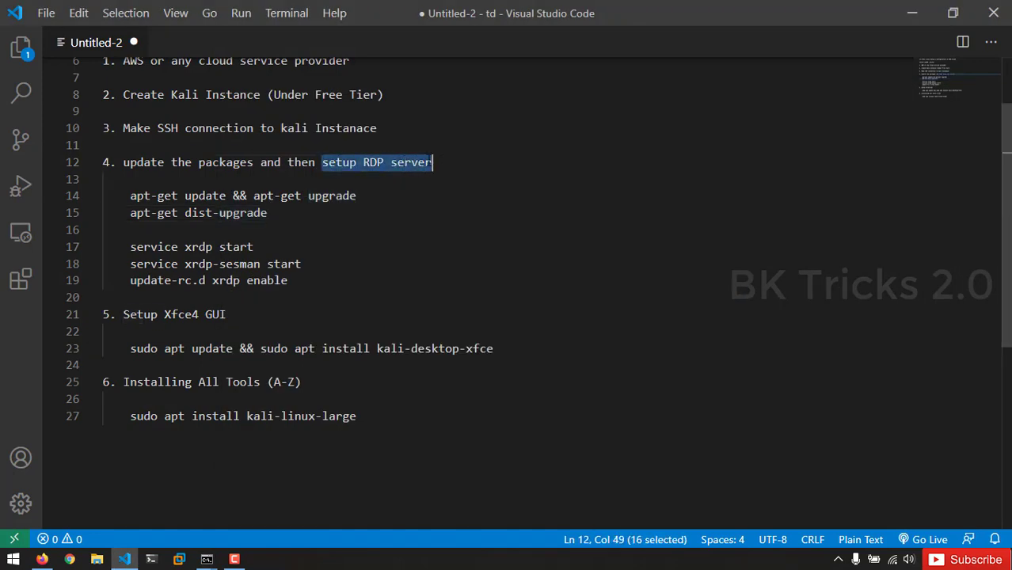
{"action": "left_click", "coordinate": [369, 163]}
{"action": "left_click", "coordinate": [339, 229]}
{"action": "key", "text": "Return"}
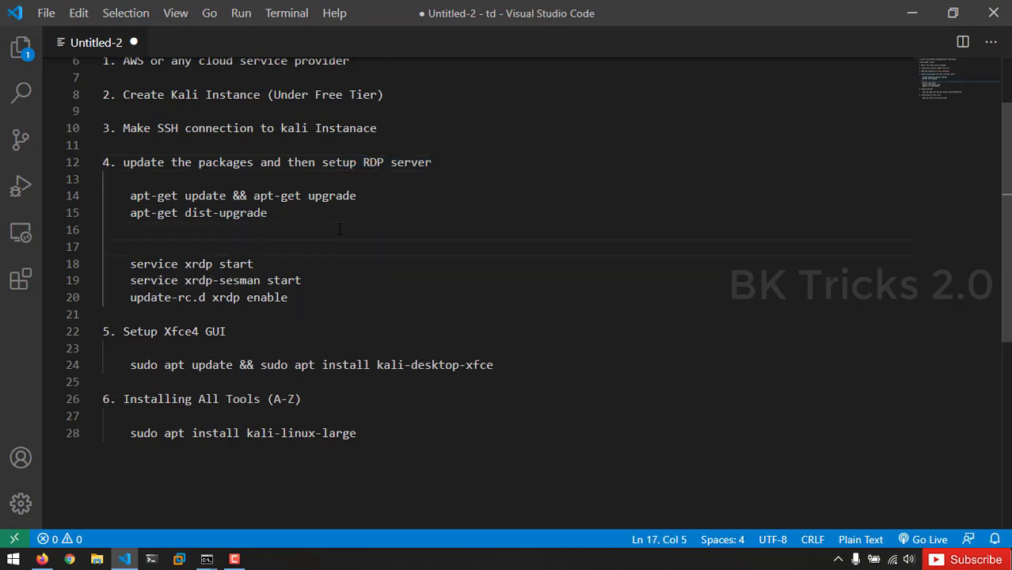
Step: Add 'apt-get install xrdp' to the notes and run it in the Kali terminal
{"action": "type", "text": "apt"}
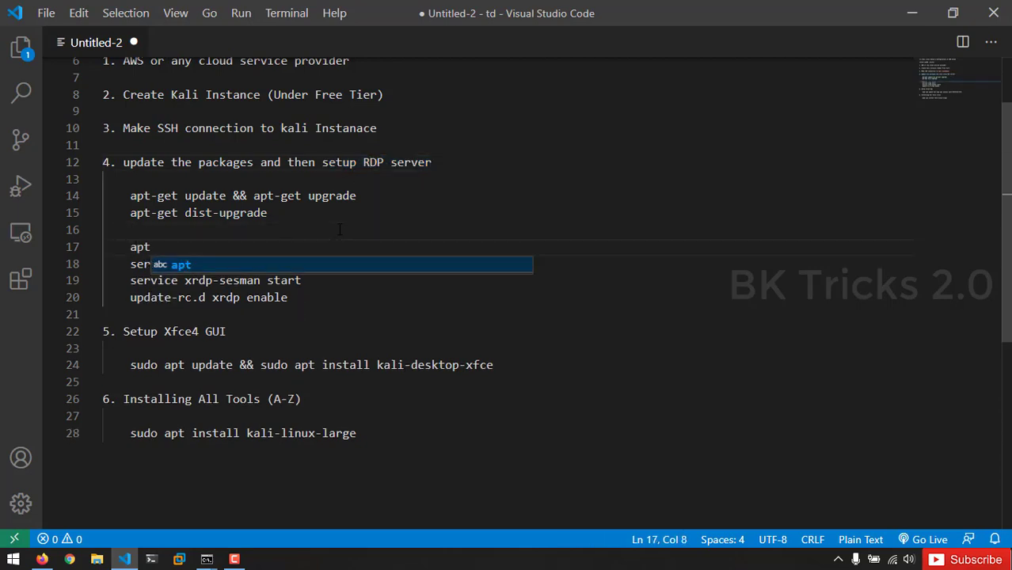
{"action": "type", "text": "-get ins"}
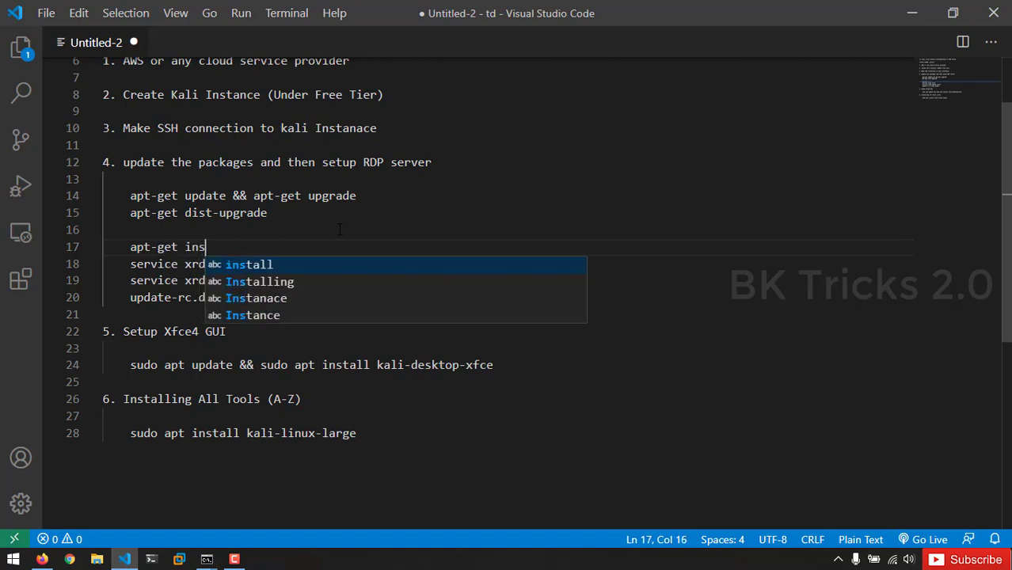
{"action": "type", "text": "tall xrdp"}
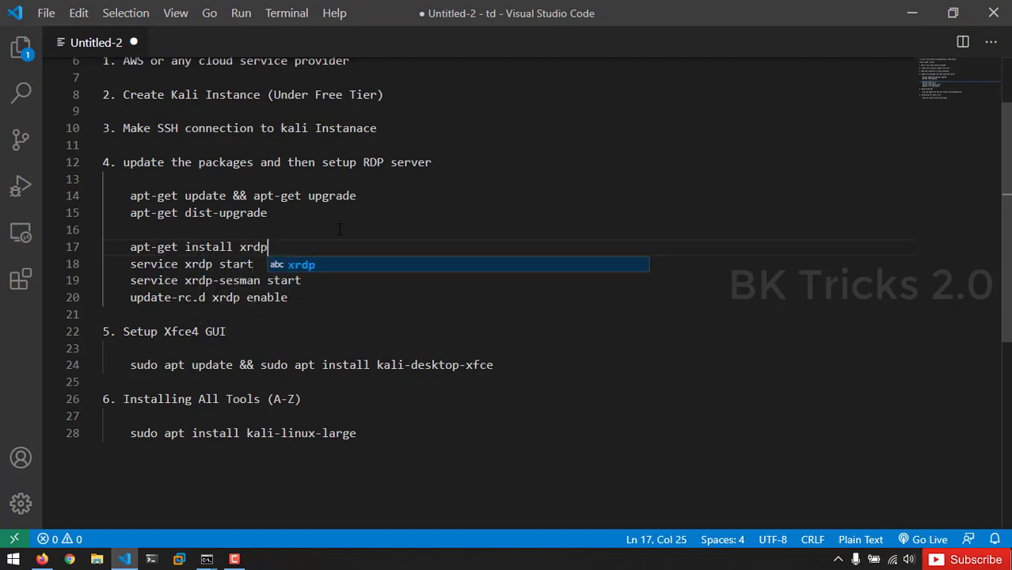
{"action": "left_click_drag", "start_coordinate": [130, 246], "coordinate": [268, 246]}
{"action": "key", "text": "ctrl+c"}
{"action": "key", "text": "alt+Tab"}
{"action": "right_click", "coordinate": [473, 266]}
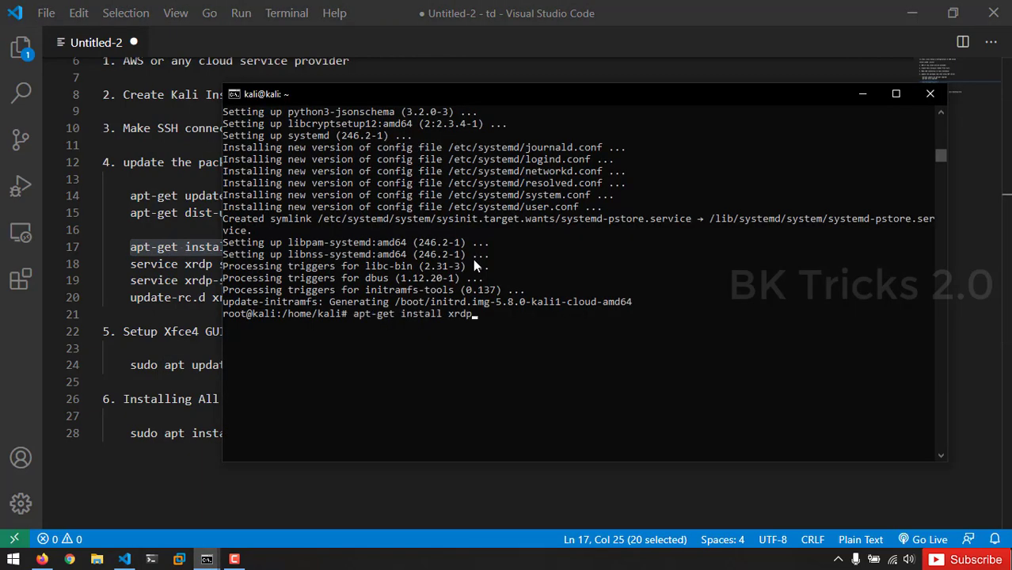
{"action": "key", "text": "Return"}
{"action": "key", "text": "Return"}
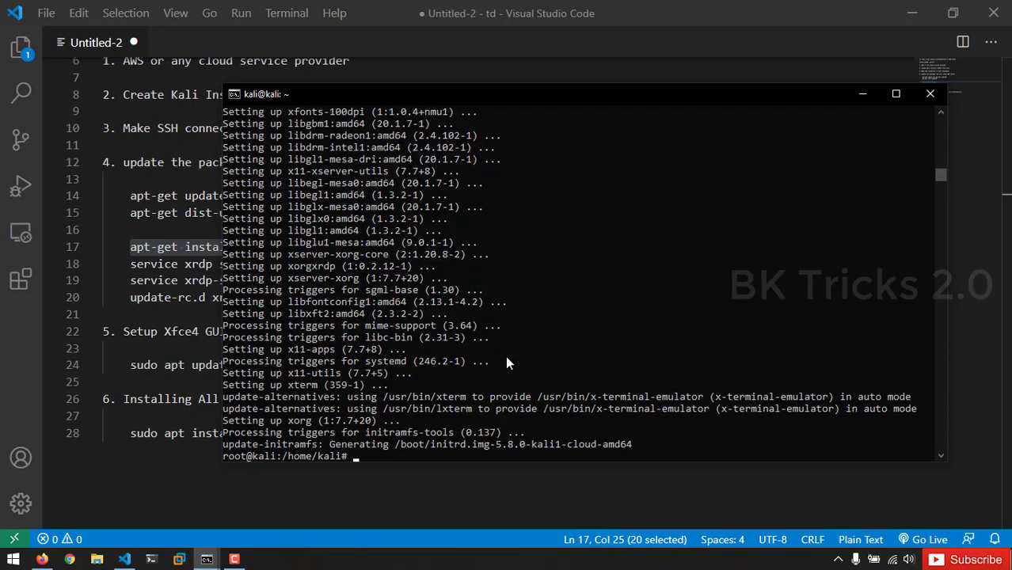
Step: Run 'service xrdp start' and the xrdp-sesman start command from the notes on Kali
{"action": "left_click", "coordinate": [144, 264]}
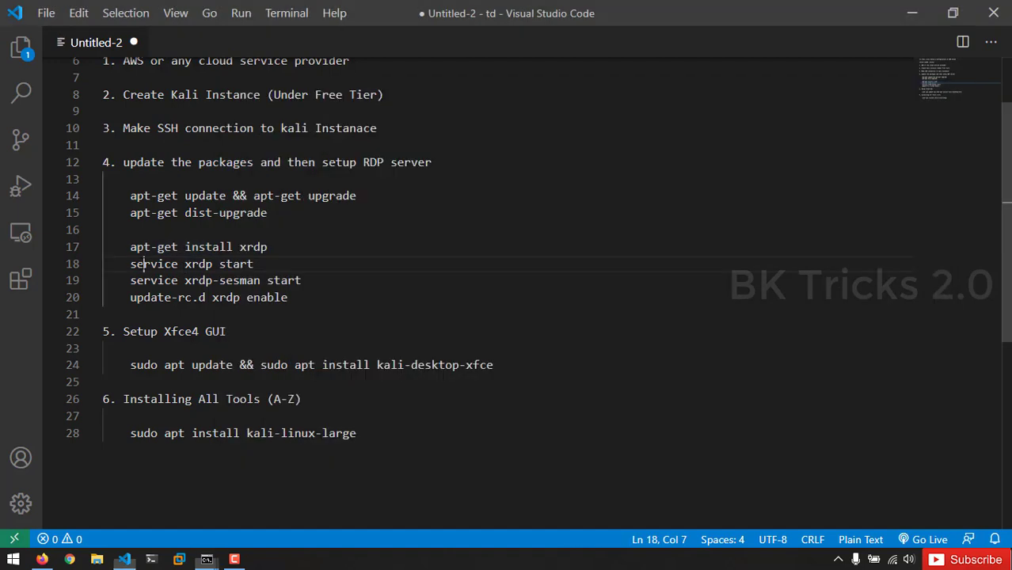
{"action": "left_click_drag", "start_coordinate": [130, 263], "coordinate": [284, 264]}
{"action": "key", "text": "ctrl+c"}
{"action": "key", "text": "alt+Tab"}
{"action": "right_click", "coordinate": [425, 268]}
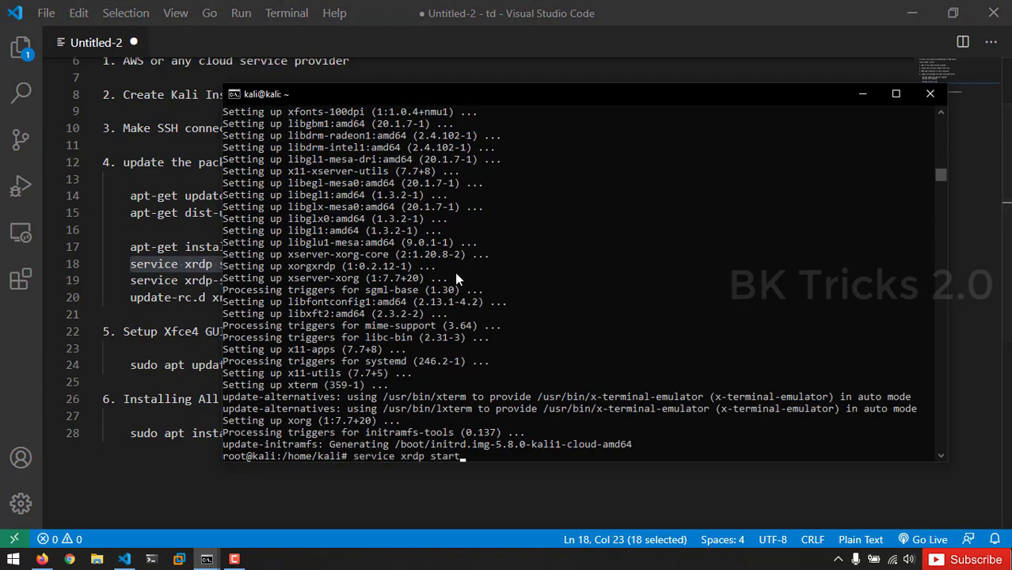
{"action": "key", "text": "Return"}
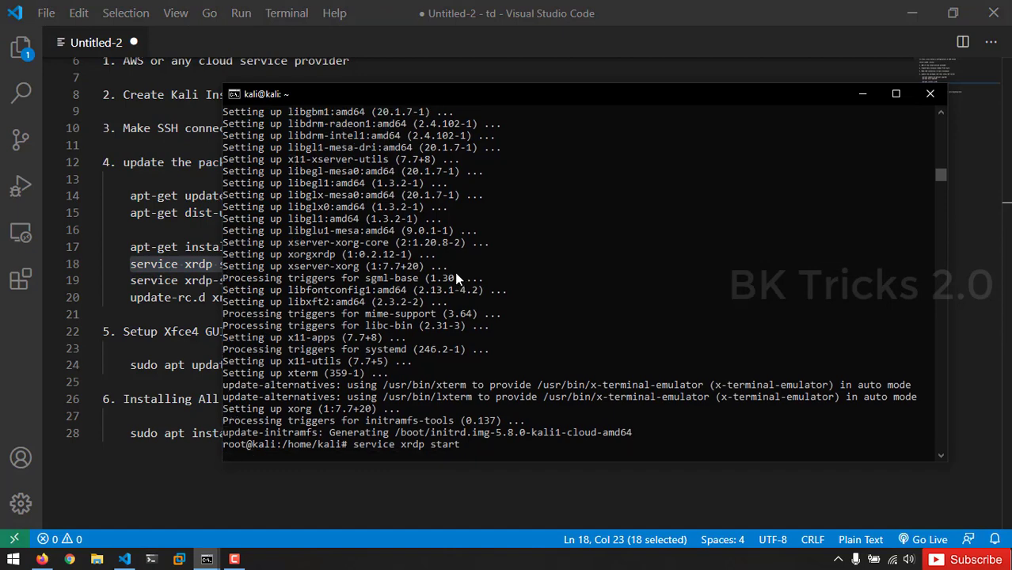
{"action": "key", "text": "alt+Tab"}
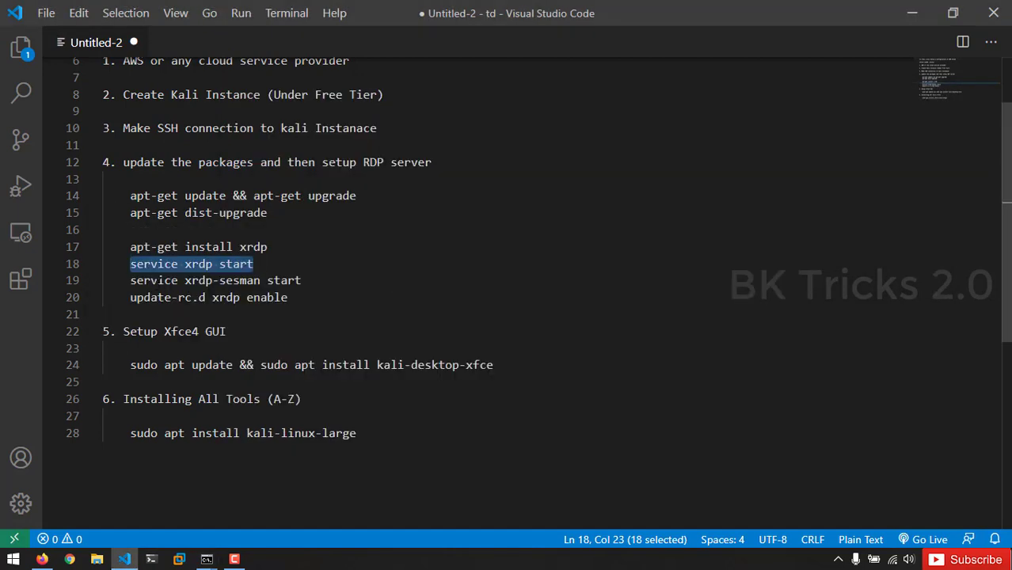
{"action": "left_click_drag", "start_coordinate": [129, 280], "coordinate": [302, 280]}
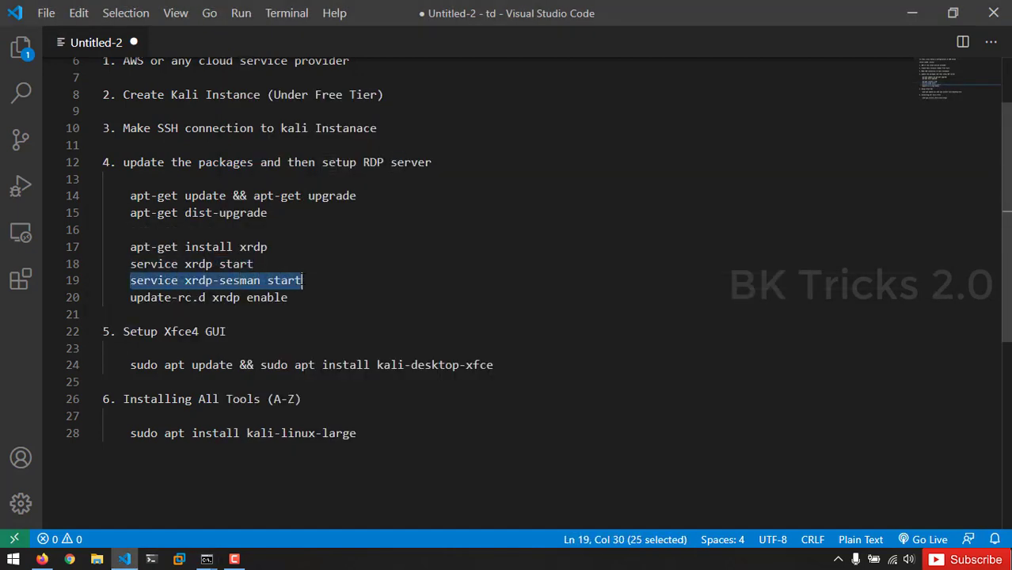
{"action": "key", "text": "ctrl+c"}
{"action": "key", "text": "alt+Tab"}
{"action": "right_click", "coordinate": [460, 274]}
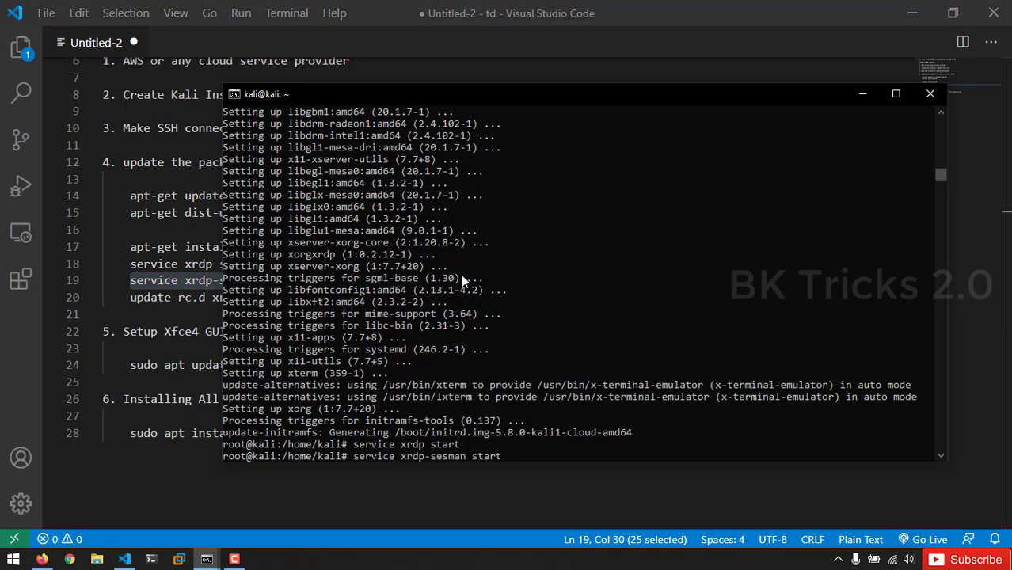
{"action": "key", "text": "Return"}
Step: Run 'update-rc.d xrdp enable' so xrdp starts at boot
{"action": "key", "text": "alt+Tab"}
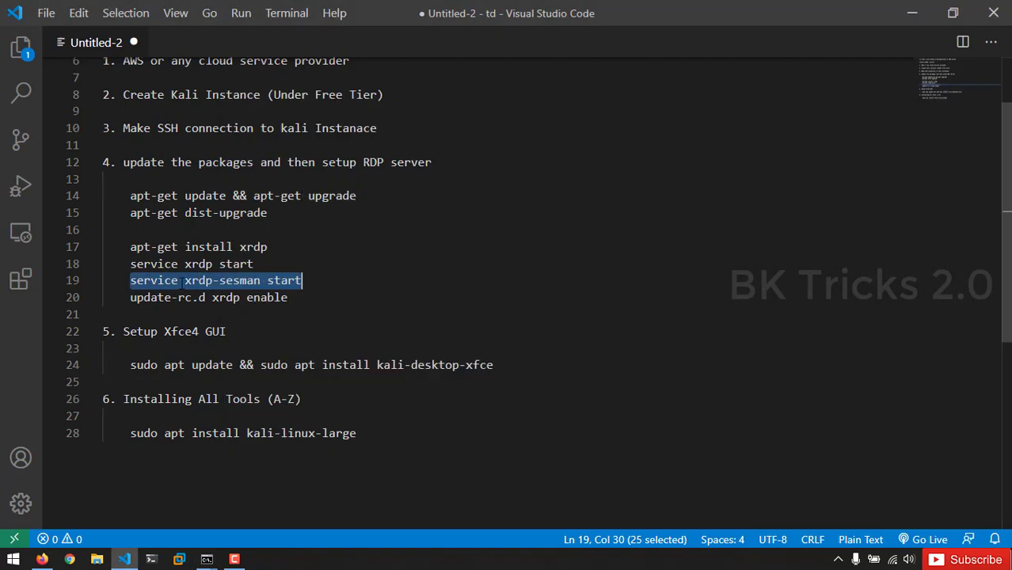
{"action": "left_click_drag", "start_coordinate": [130, 297], "coordinate": [313, 297]}
{"action": "key", "text": "ctrl+c"}
{"action": "key", "text": "alt+Tab"}
{"action": "right_click", "coordinate": [500, 302]}
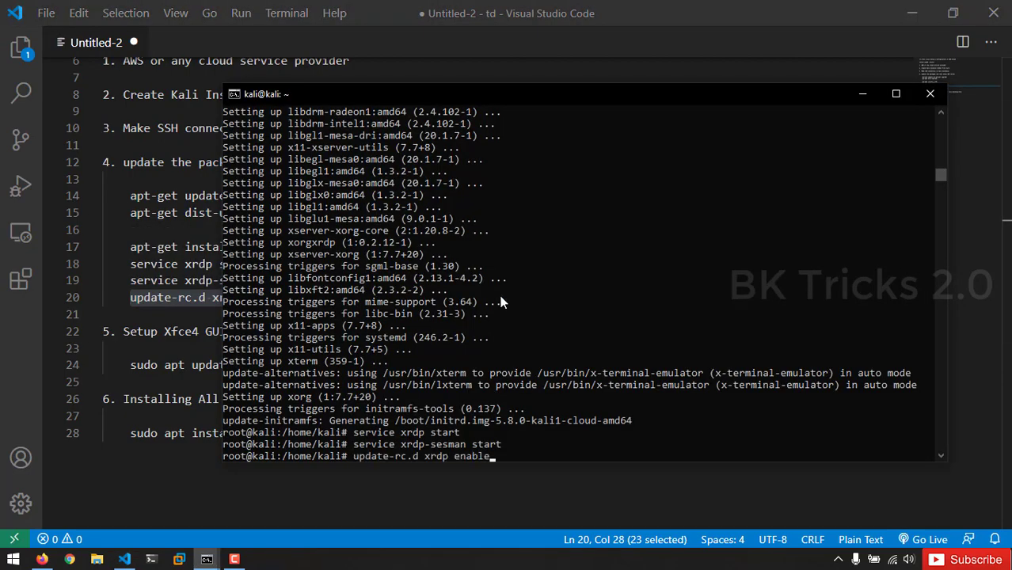
{"action": "key", "text": "Return"}
{"action": "key", "text": "alt+Tab"}
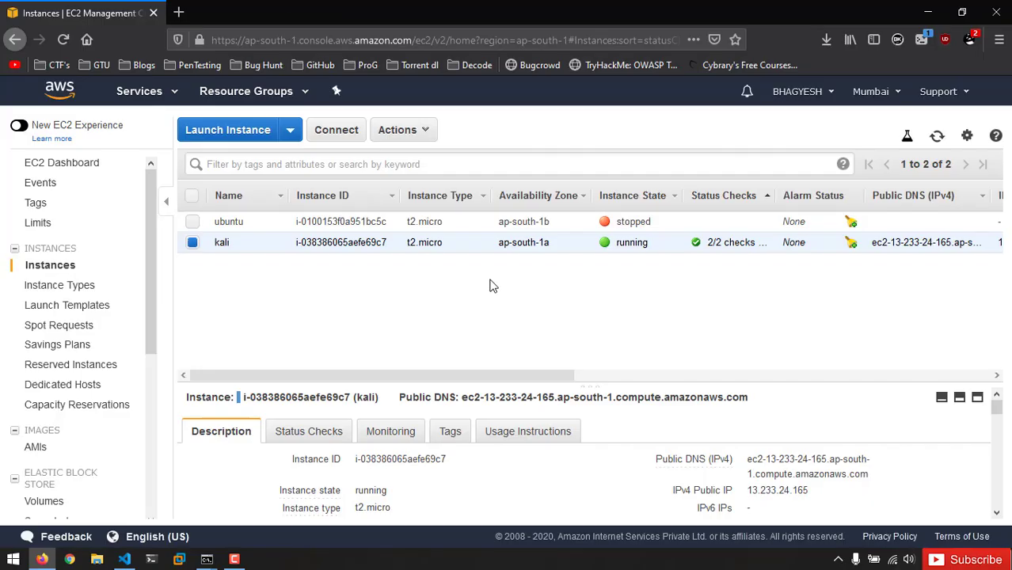
Step: Bring the Visual Studio Code setup notes back to the front
{"action": "key", "text": "alt+Tab"}
{"action": "left_click", "coordinate": [488, 283]}
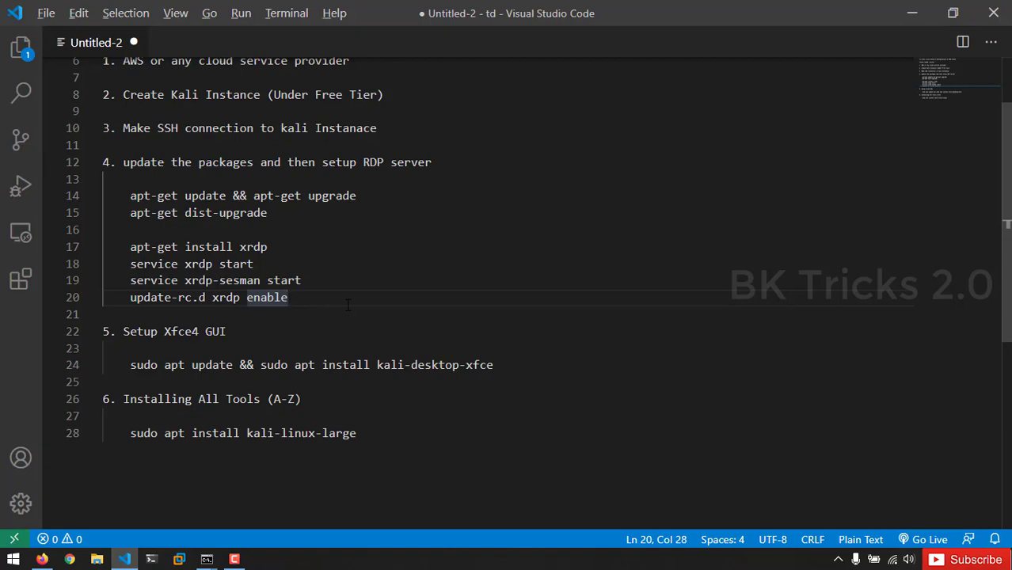
{"action": "key", "text": "alt+Tab"}
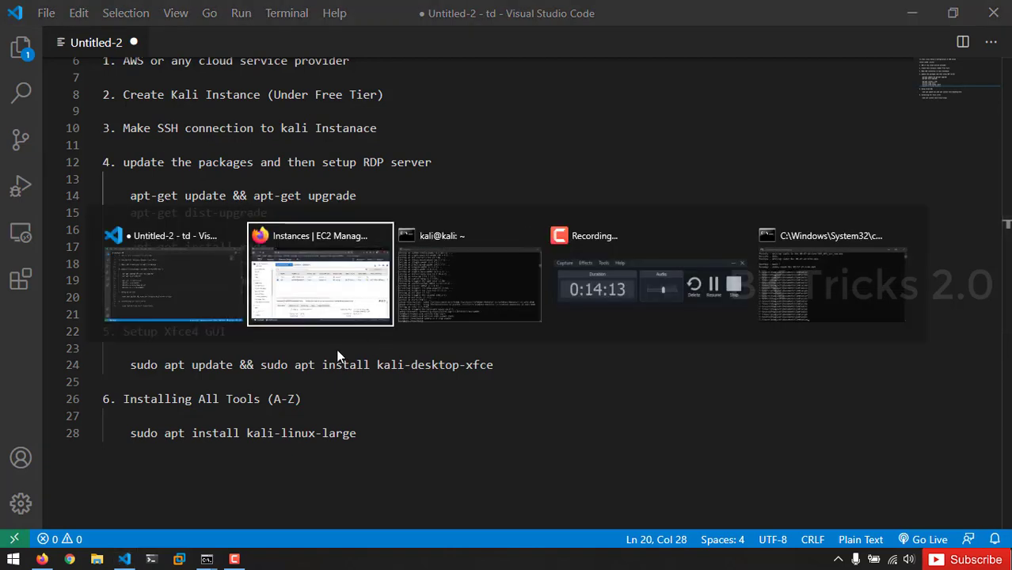
{"action": "key", "text": "Escape"}
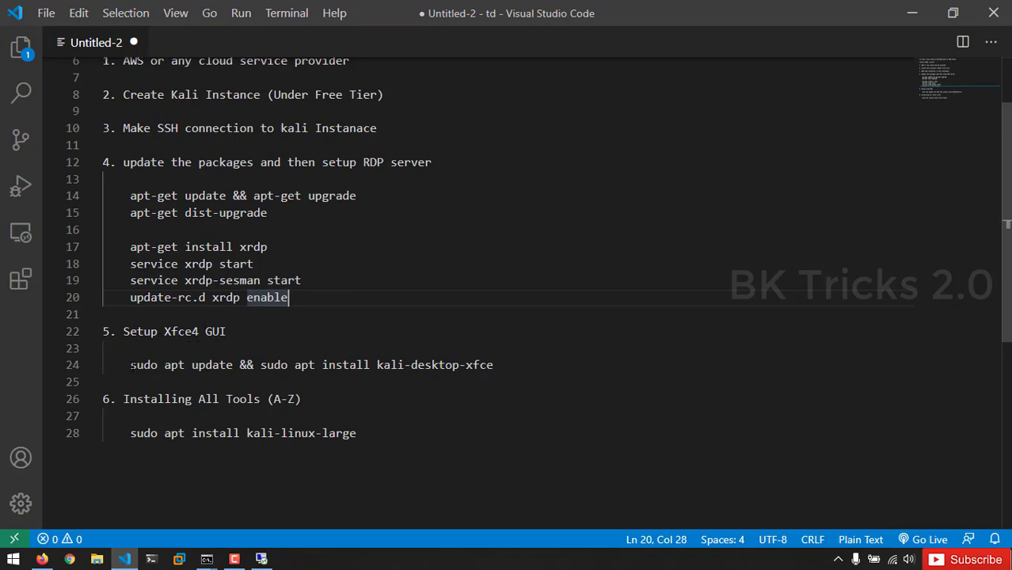
Step: Select the sudo apt install kali-desktop-xfce command on line 24
{"action": "left_click", "coordinate": [131, 365]}
{"action": "left_click_drag", "start_coordinate": [131, 365], "coordinate": [522, 366]}
{"action": "left_click", "coordinate": [144, 365]}
{"action": "double_click", "coordinate": [143, 365]}
Step: Install kali-desktop-xfce in the Kali session, then set a new password for the kali user
{"action": "key", "text": "ctrl+c"}
{"action": "left_click", "coordinate": [521, 365]}
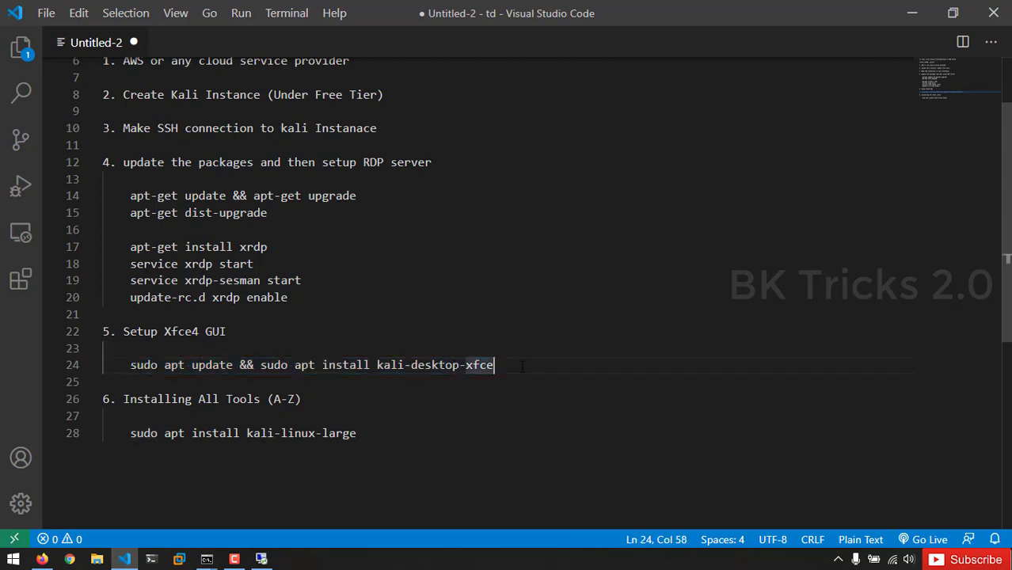
{"action": "key", "text": "alt+Tab"}
{"action": "right_click", "coordinate": [509, 266]}
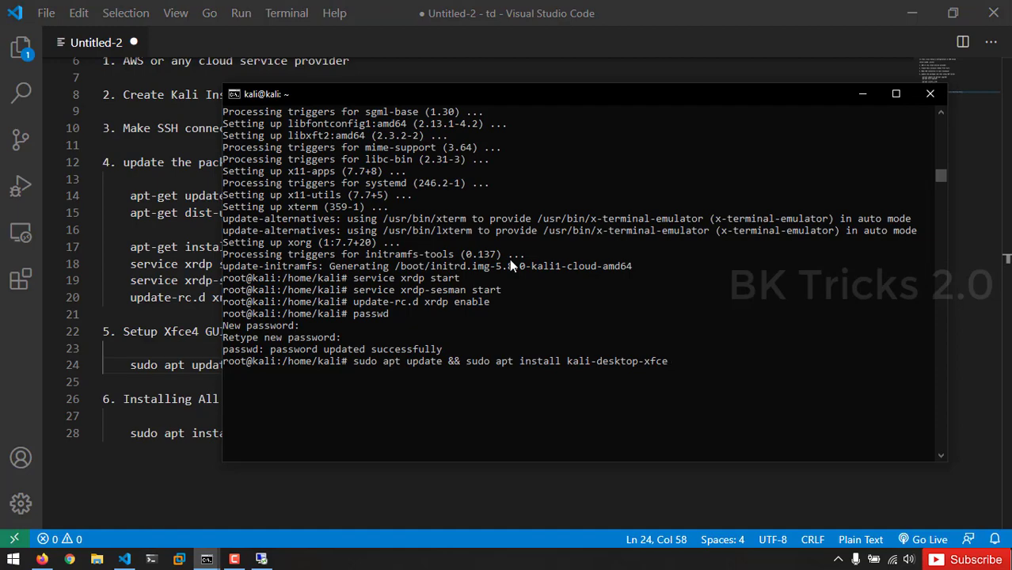
{"action": "key", "text": "Return"}
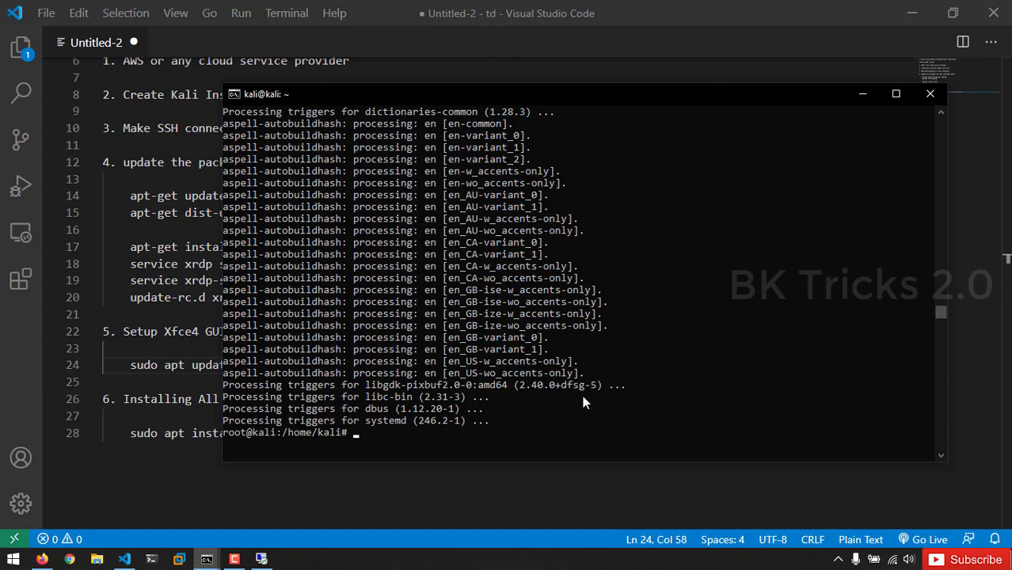
{"action": "key", "text": "alt+Tab"}
{"action": "key", "text": "alt+Tab"}
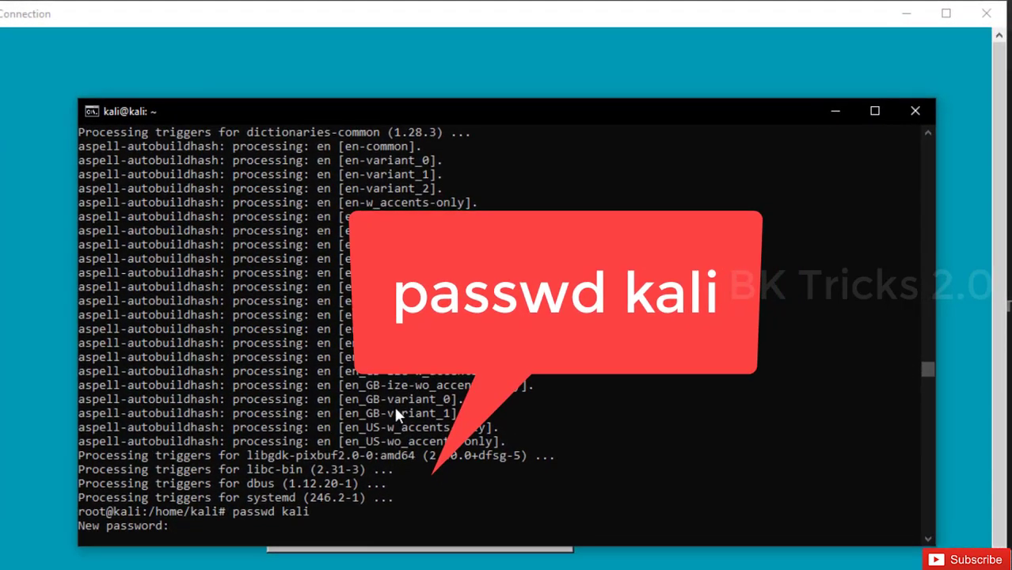
{"action": "key", "text": "Return"}
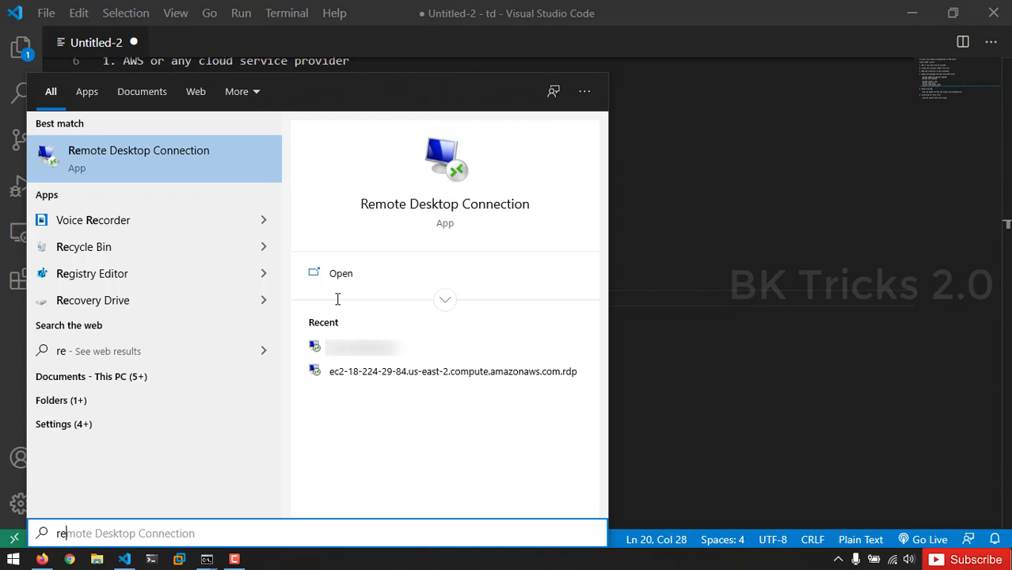
Step: Connect Remote Desktop to the instance's address and log in with the kali user's password
{"action": "key", "text": "Return"}
{"action": "key", "text": "ctrl+v"}
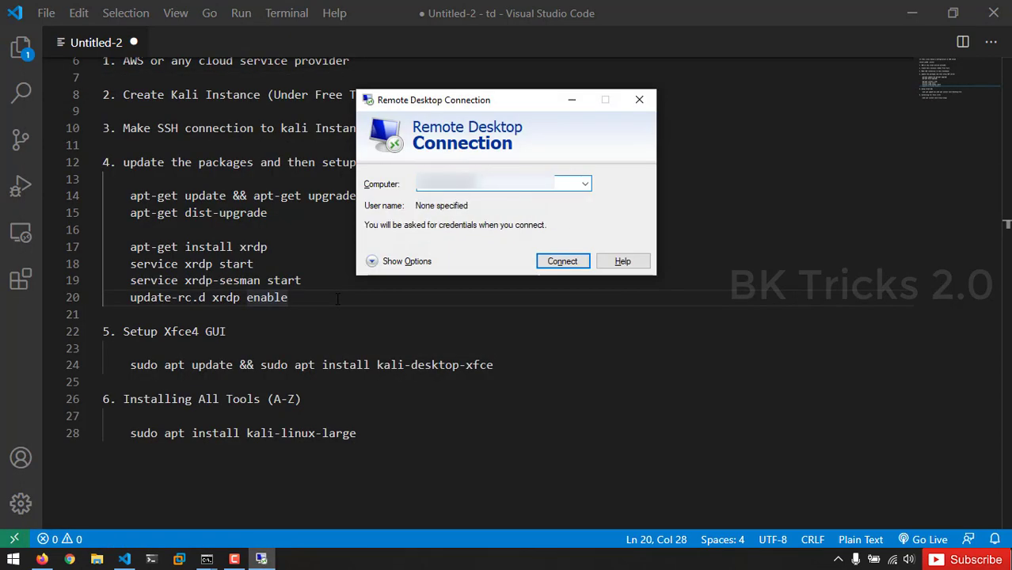
{"action": "key", "text": "Return"}
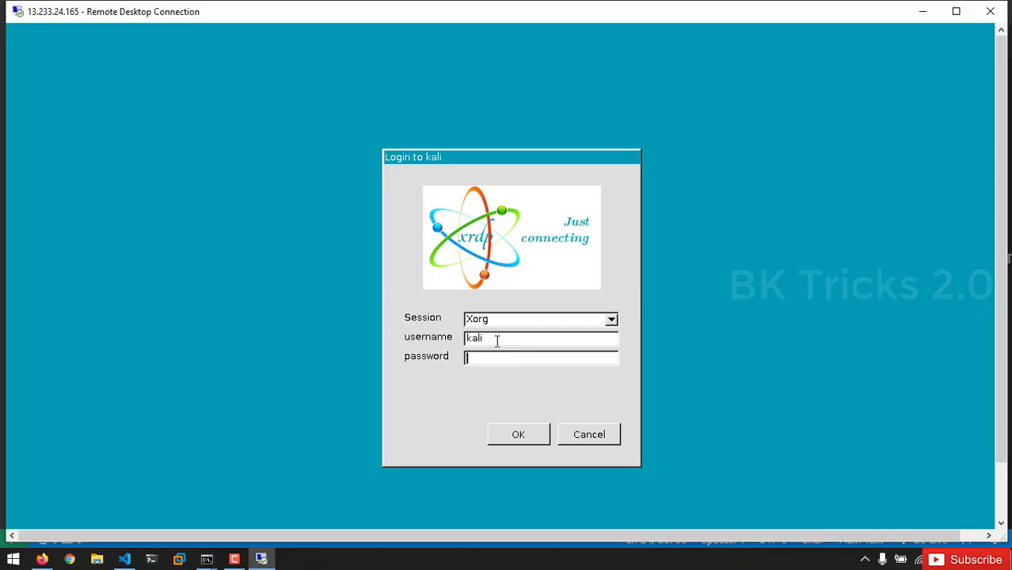
{"action": "type", "text": "********"}
{"action": "type", "text": "*"}
{"action": "key", "text": "BackSpace"}
{"action": "key", "text": "BackSpace"}
{"action": "key", "text": "BackSpace"}
{"action": "key", "text": "BackSpace"}
{"action": "key", "text": "BackSpace"}
{"action": "key", "text": "BackSpace"}
{"action": "key", "text": "BackSpace"}
{"action": "key", "text": "BackSpace"}
{"action": "key", "text": "BackSpace"}
{"action": "type", "text": "*********"}
{"action": "key", "text": "Return"}
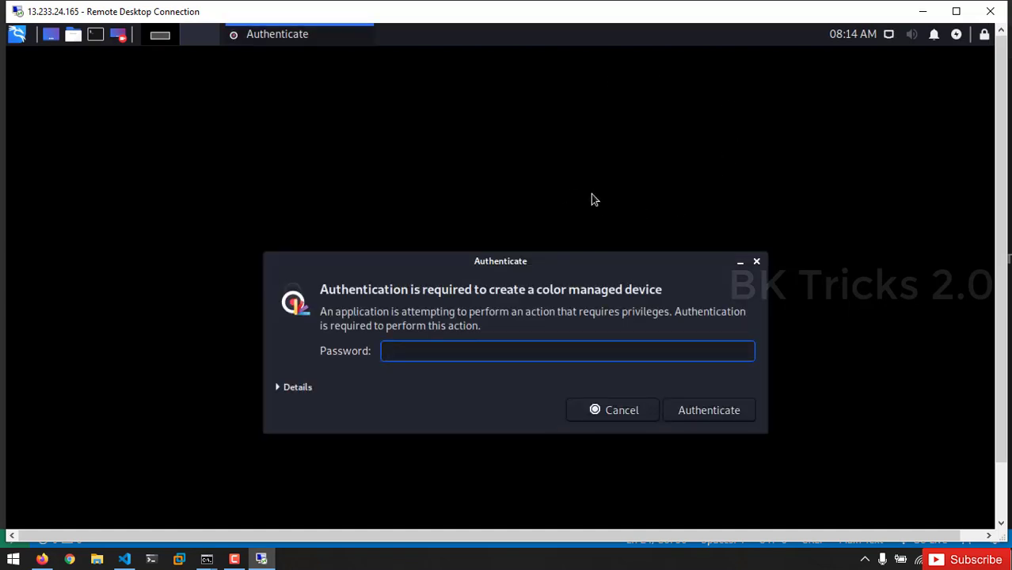
{"action": "type", "text": "•••••"}
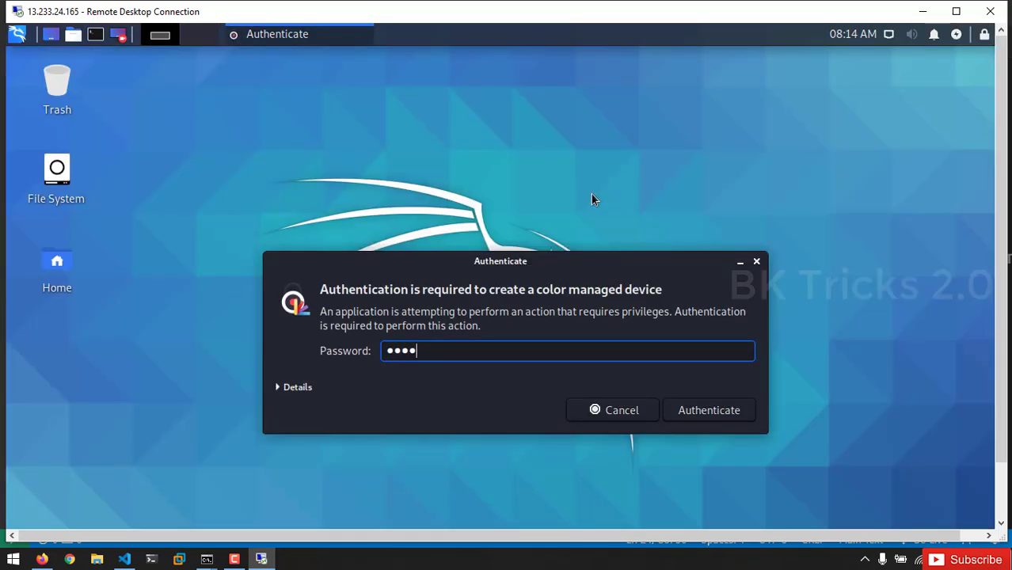
{"action": "type", "text": "••••••"}
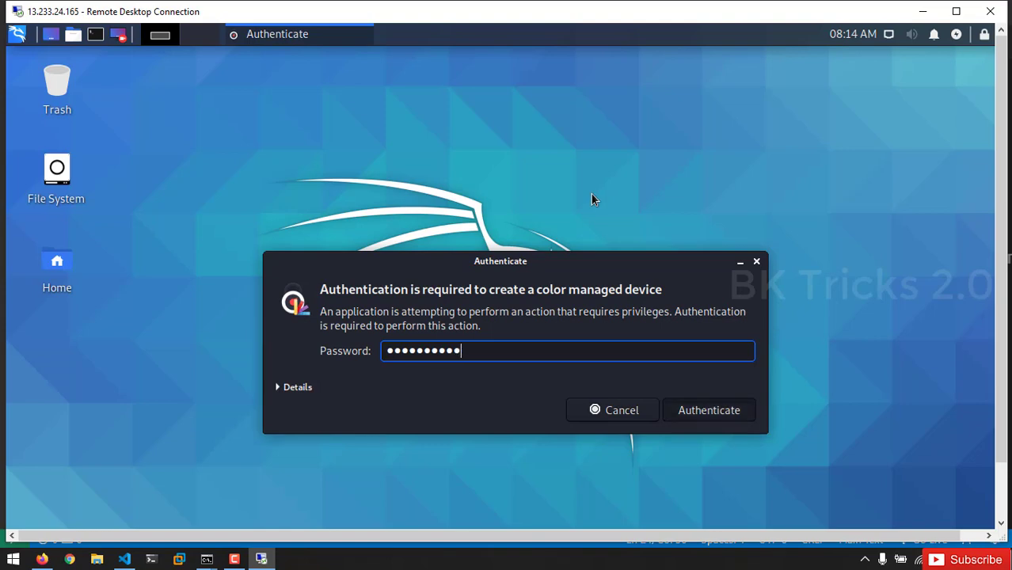
{"action": "key", "text": "Return"}
Step: Make the remote Kali Xfce desktop fill the screen and close the applications menu
{"action": "double_click", "coordinate": [473, 9]}
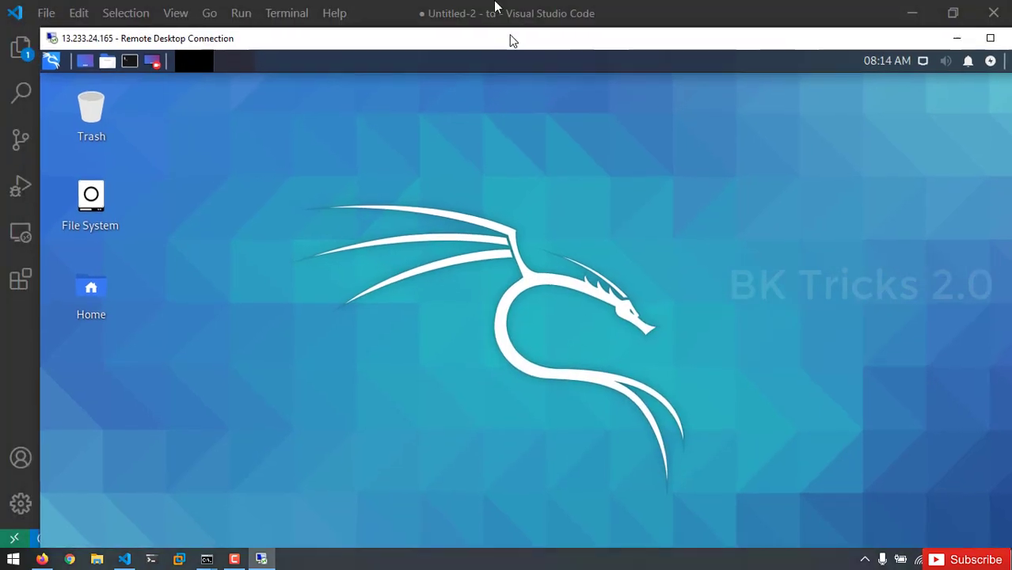
{"action": "double_click", "coordinate": [470, 6]}
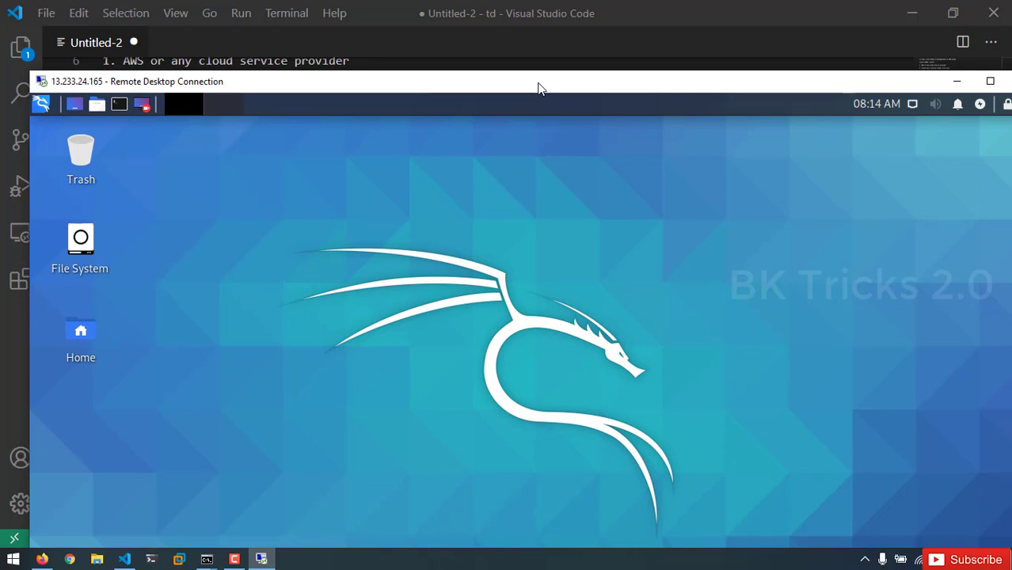
{"action": "double_click", "coordinate": [539, 89]}
{"action": "key", "text": "super"}
{"action": "left_click", "coordinate": [12, 16]}
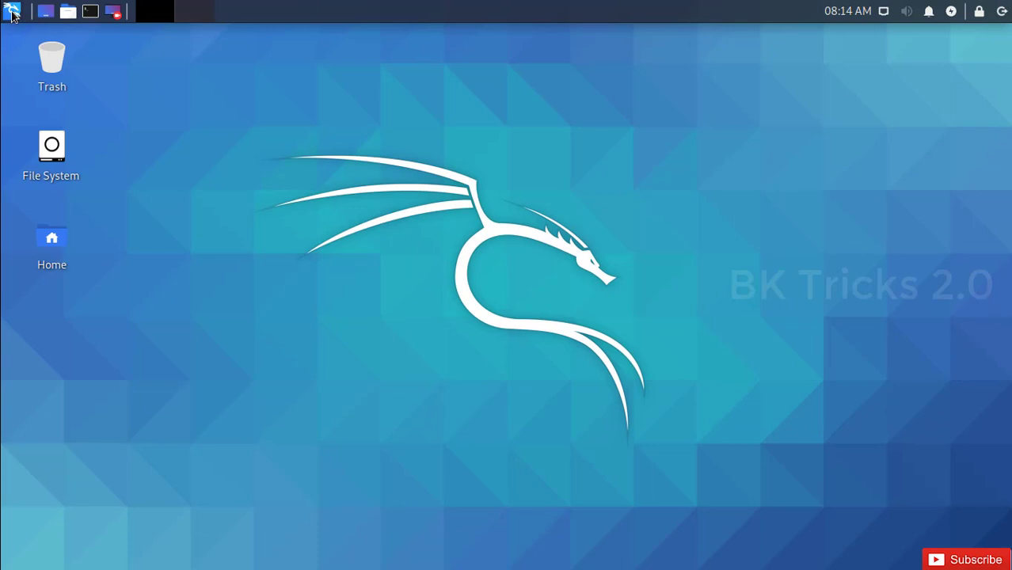
Step: Select the 'sudo apt install kali-linux-large' command in the notes and return to Remote Desktop
{"action": "left_click", "coordinate": [12, 14]}
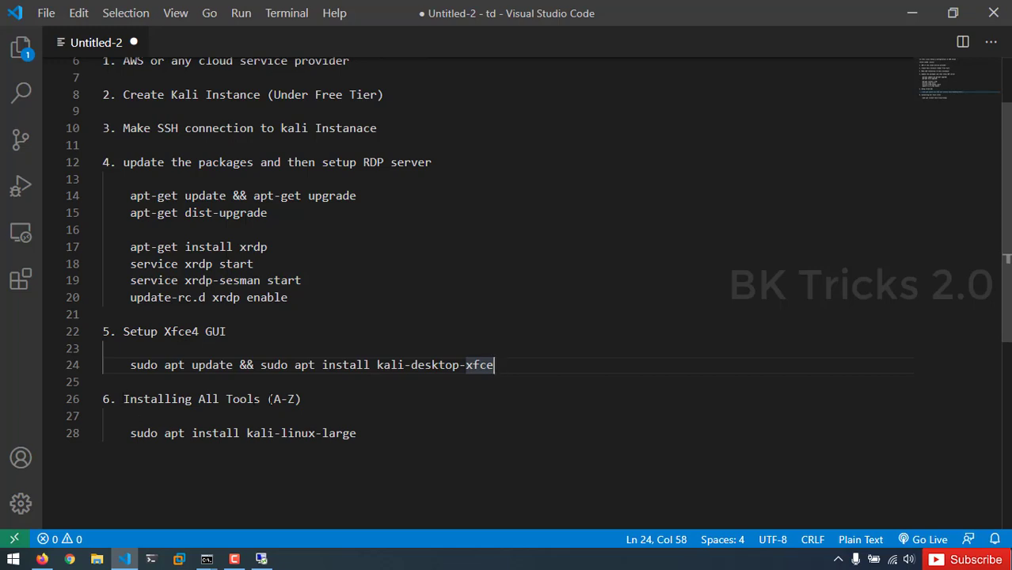
{"action": "left_click_drag", "start_coordinate": [270, 399], "coordinate": [295, 399]}
{"action": "left_click", "coordinate": [295, 399]}
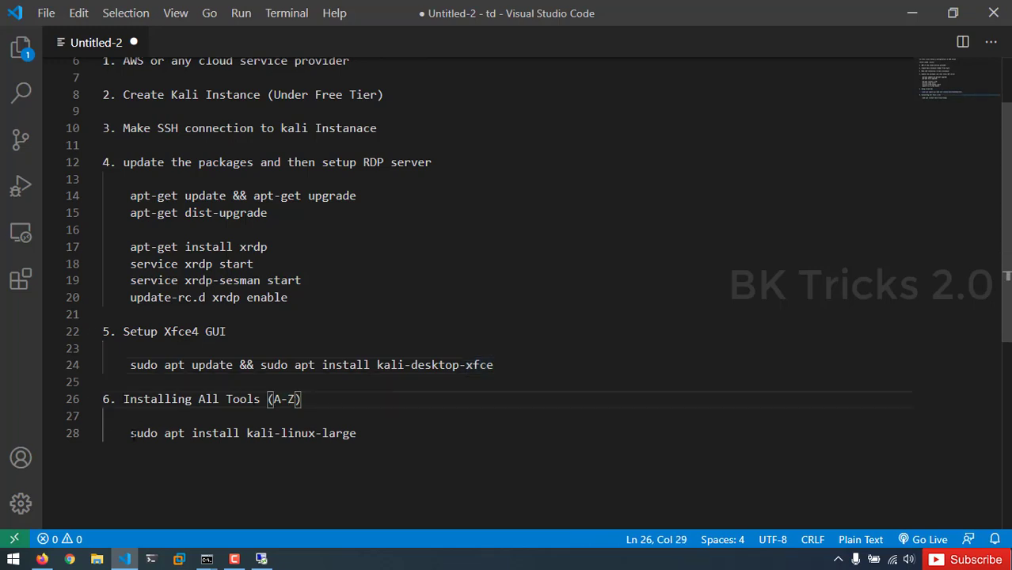
{"action": "left_click_drag", "start_coordinate": [131, 433], "coordinate": [144, 433]}
{"action": "left_click", "coordinate": [205, 399]}
{"action": "left_click", "coordinate": [268, 399]}
{"action": "left_click_drag", "start_coordinate": [268, 399], "coordinate": [294, 399]}
{"action": "left_click", "coordinate": [302, 399]}
{"action": "left_click_drag", "start_coordinate": [130, 433], "coordinate": [448, 440]}
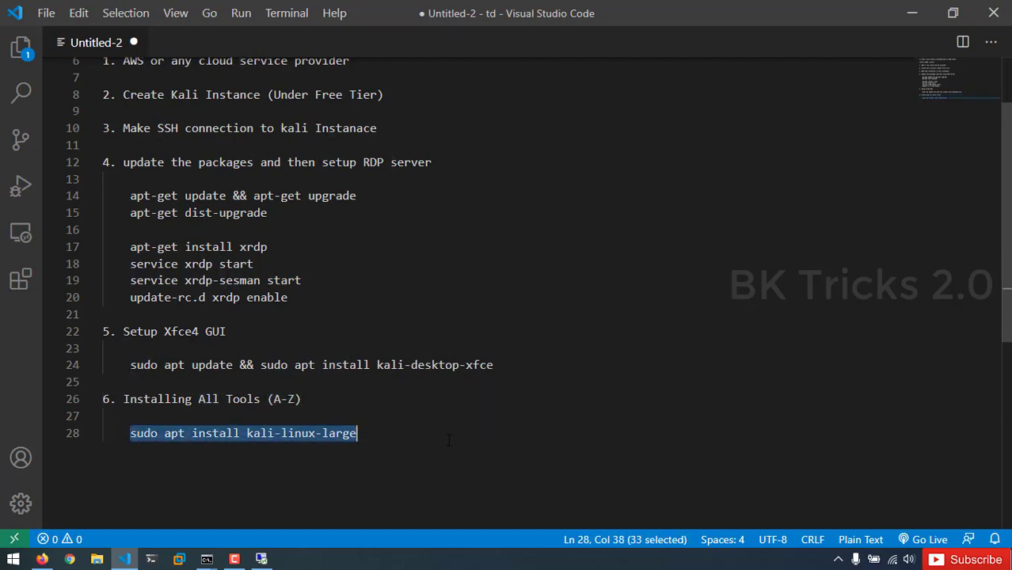
{"action": "left_click", "coordinate": [408, 440]}
{"action": "key", "text": "alt+Tab"}
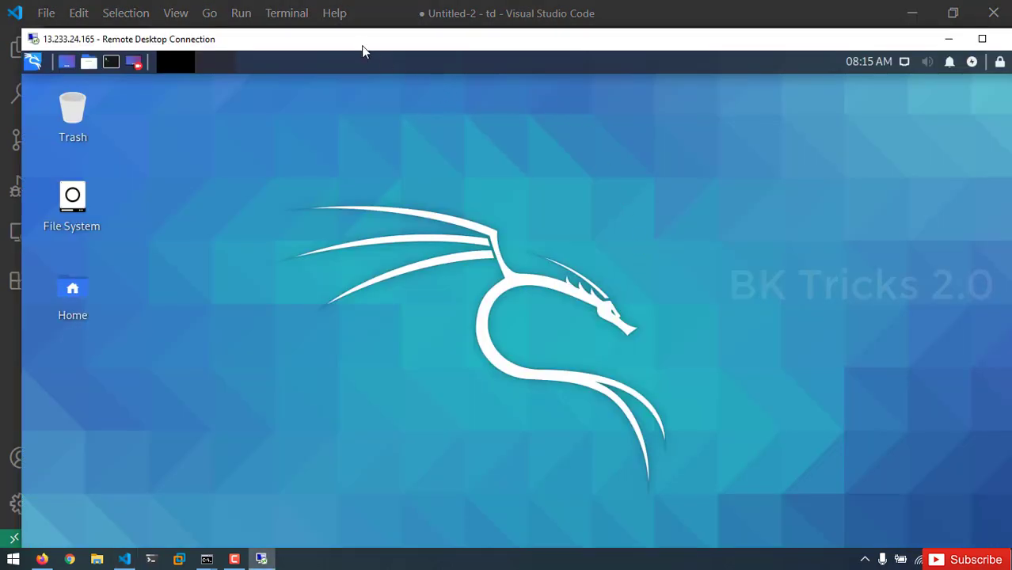
Step: In a Kali terminal, run sudo apt install kali-linux-large
{"action": "left_click", "coordinate": [112, 64]}
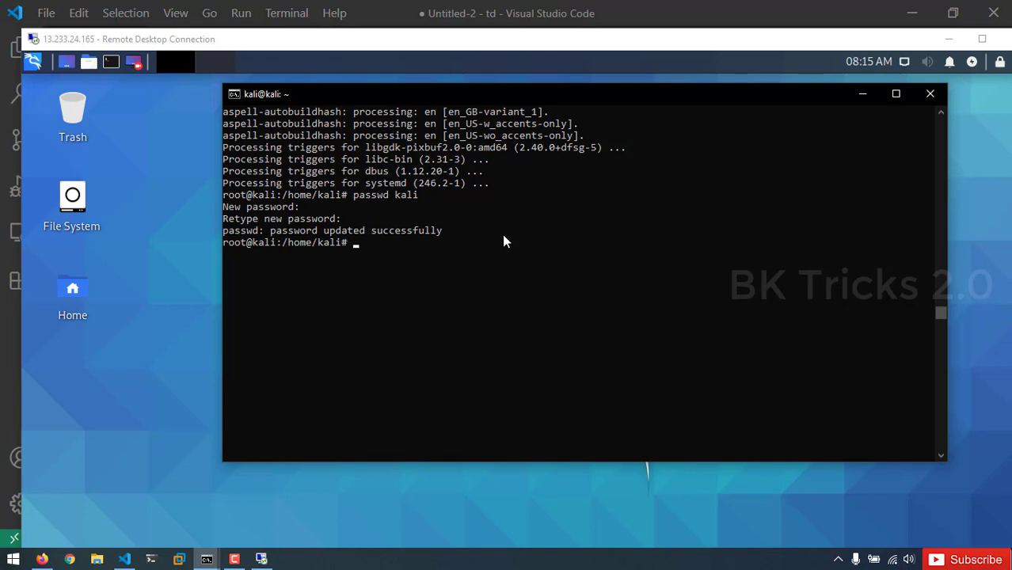
{"action": "type", "text": "sudo apt install kali-linux-large"}
{"action": "key", "text": "Return"}
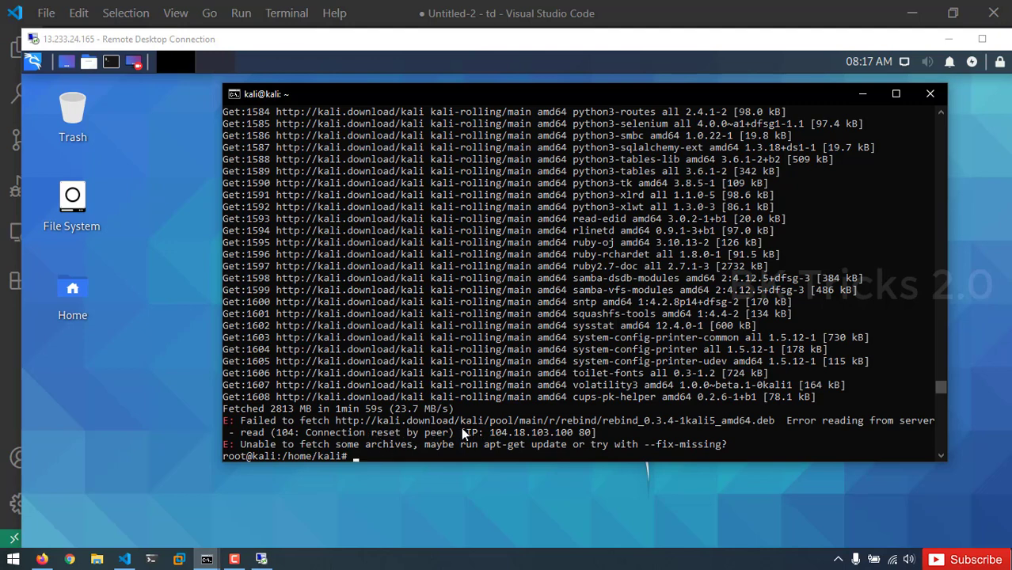
Step: After the failed fetch, run apt-get update --fix-missing, then rerun the kali-linux-large install
{"action": "left_click_drag", "start_coordinate": [483, 445], "coordinate": [719, 451]}
{"action": "right_click", "coordinate": [719, 452]}
{"action": "right_click", "coordinate": [416, 458]}
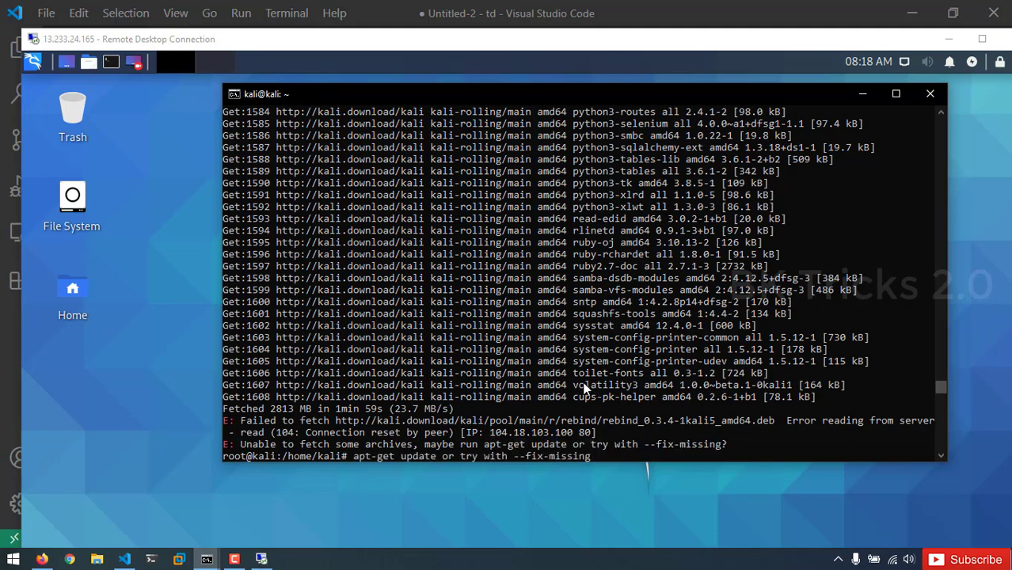
{"action": "key", "text": "Return"}
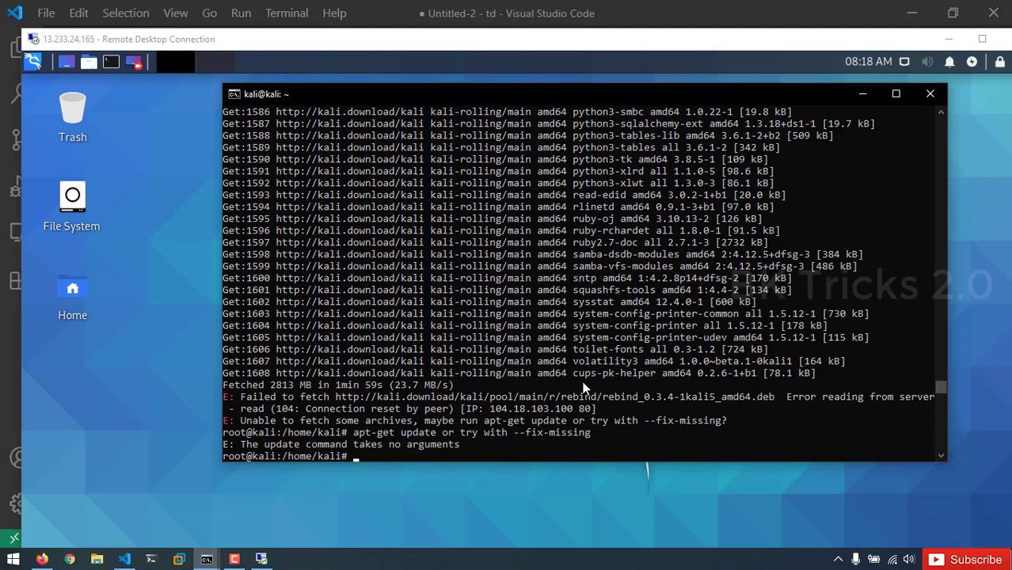
{"action": "key", "text": "Up"}
{"action": "key", "text": "Left"}
{"action": "key", "text": "Left"}
{"action": "key", "text": "Left"}
{"action": "key", "text": "Left"}
{"action": "key", "text": "Left"}
{"action": "key", "text": "Left"}
{"action": "key", "text": "Left"}
{"action": "key", "text": "Left"}
{"action": "key", "text": "Left"}
{"action": "key", "text": "Left"}
{"action": "key", "text": "Left"}
{"action": "key", "text": "Left"}
{"action": "key", "text": "Left"}
{"action": "key", "text": "Left"}
{"action": "key", "text": "Left"}
{"action": "key", "text": "Left"}
{"action": "key", "text": "Left"}
{"action": "key", "text": "Left"}
{"action": "key", "text": "Left"}
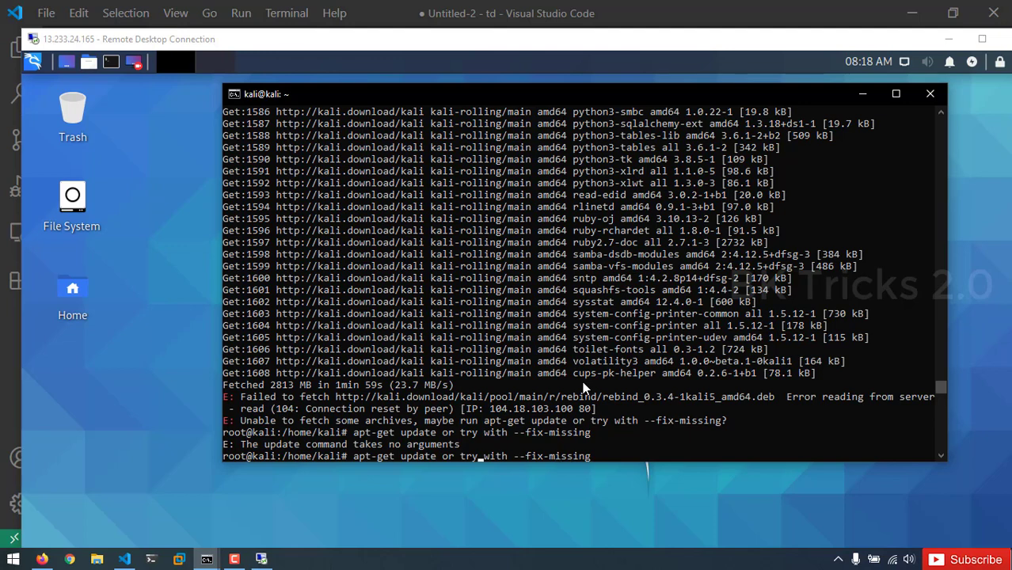
{"action": "key", "text": "Right"}
{"action": "key", "text": "Right"}
{"action": "key", "text": "Right"}
{"action": "key", "text": "Right"}
{"action": "key", "text": "Right"}
{"action": "key", "text": "BackSpace"}
{"action": "key", "text": "BackSpace"}
{"action": "key", "text": "BackSpace"}
{"action": "key", "text": "BackSpace"}
{"action": "key", "text": "BackSpace"}
{"action": "key", "text": "BackSpace"}
{"action": "key", "text": "BackSpace"}
{"action": "key", "text": "BackSpace"}
{"action": "key", "text": "BackSpace"}
{"action": "key", "text": "BackSpace"}
{"action": "key", "text": "BackSpace"}
{"action": "key", "text": "BackSpace"}
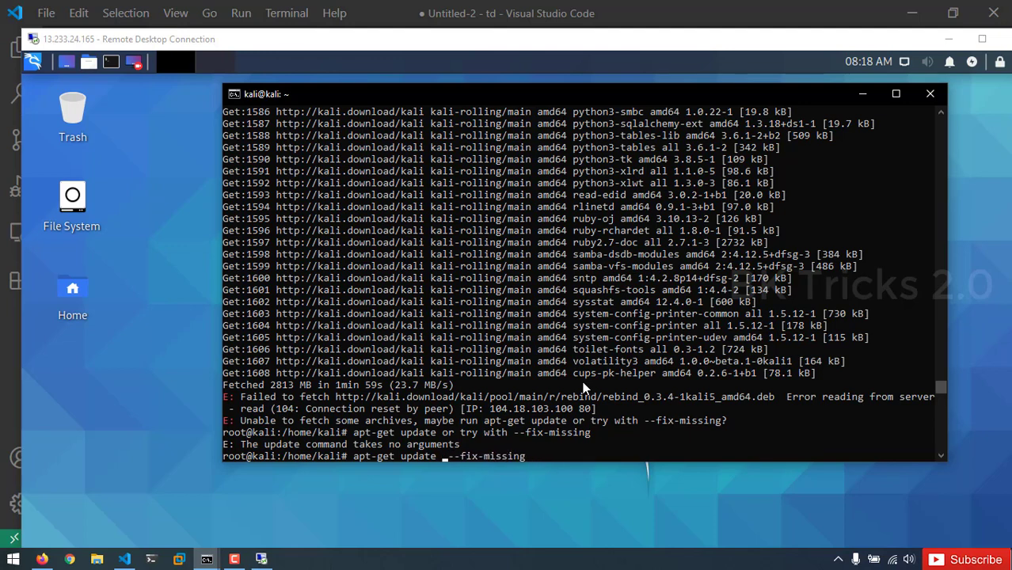
{"action": "key", "text": "Return"}
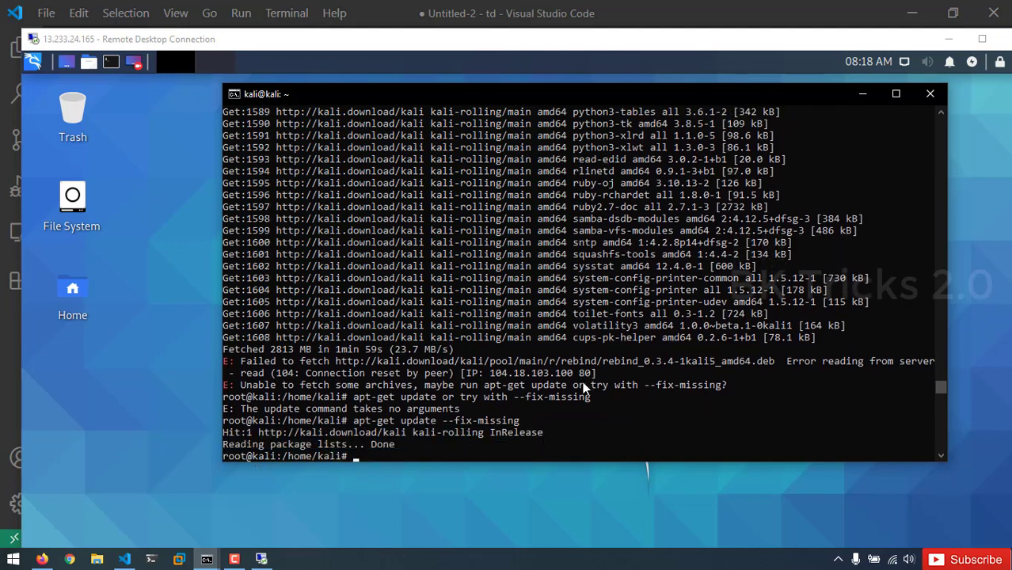
{"action": "key", "text": "Up"}
{"action": "key", "text": "Up"}
{"action": "key", "text": "Up"}
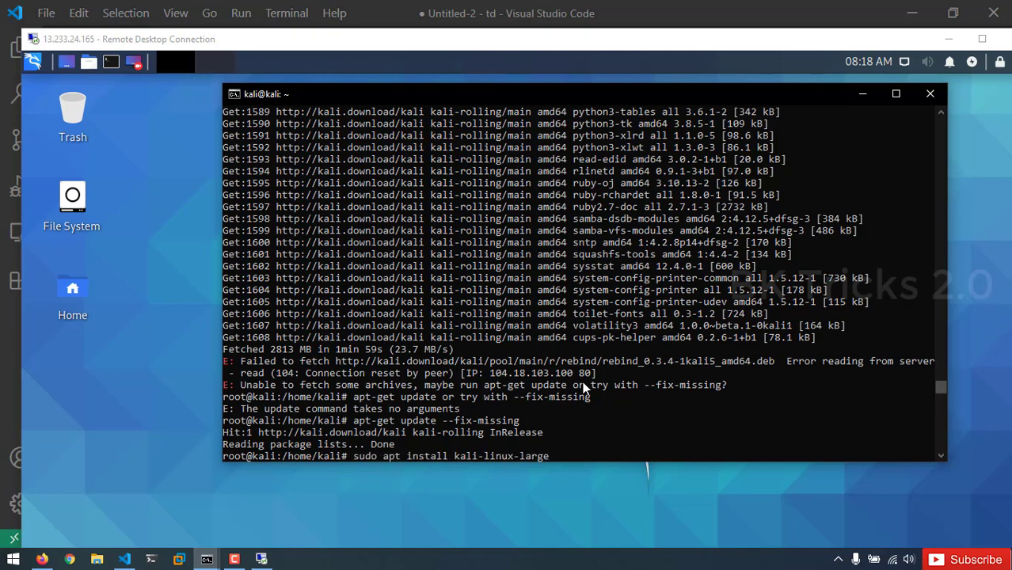
{"action": "key", "text": "Return"}
{"action": "key", "text": "Return"}
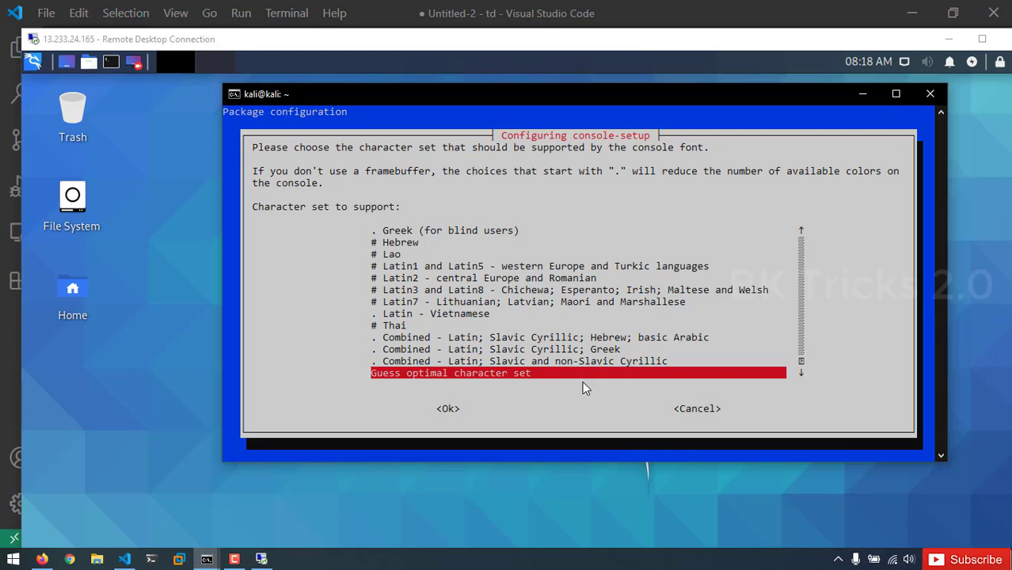
Step: Accept 'Guess optimal character set', let the install finish, then reboot the Kali instance
{"action": "key", "text": "Return"}
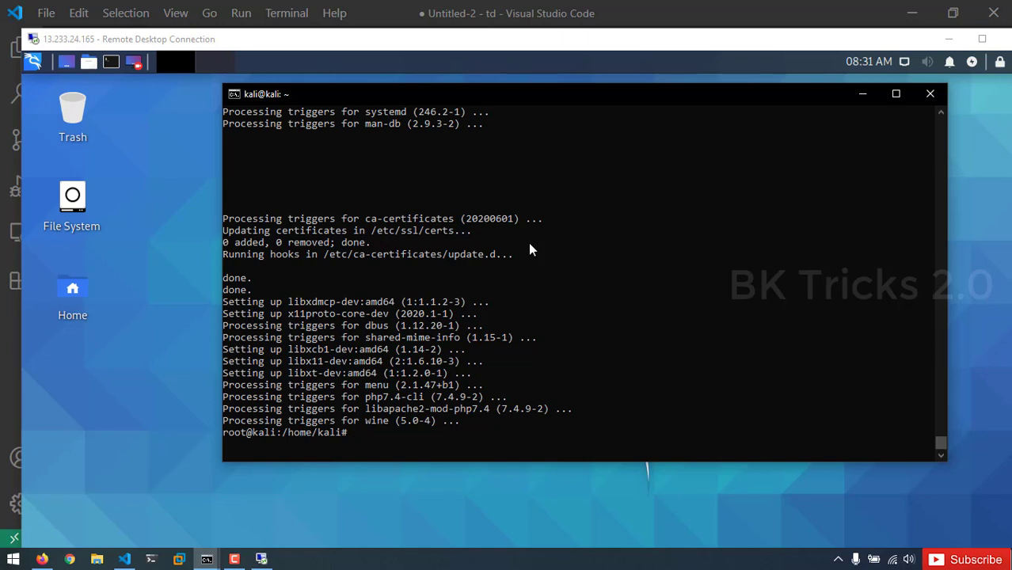
{"action": "type", "text": "reboot"}
{"action": "key", "text": "Return"}
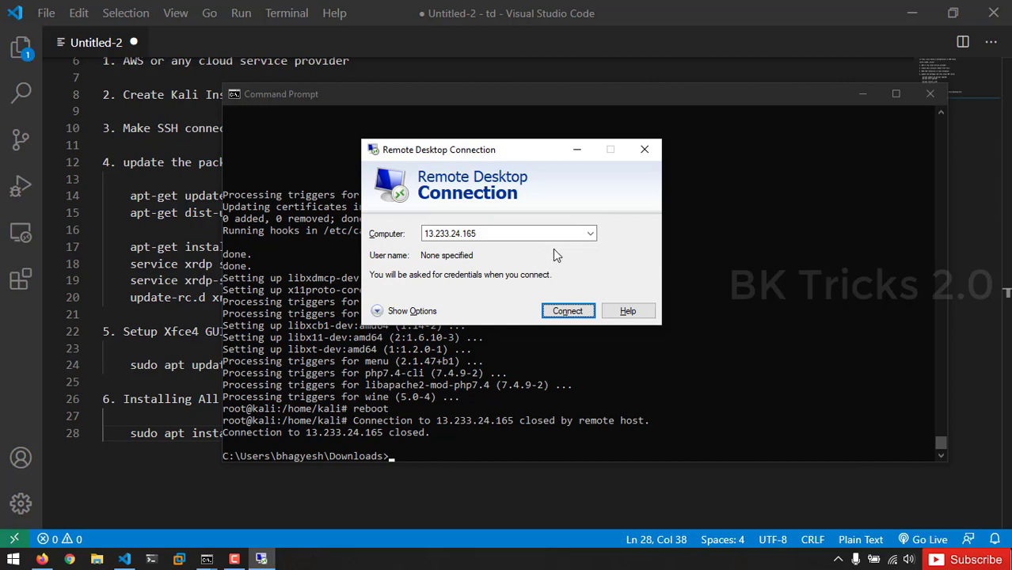
Step: Dismiss the Remote Desktop prompt, close Command Prompt, and clear the old computer address
{"action": "left_click", "coordinate": [645, 150]}
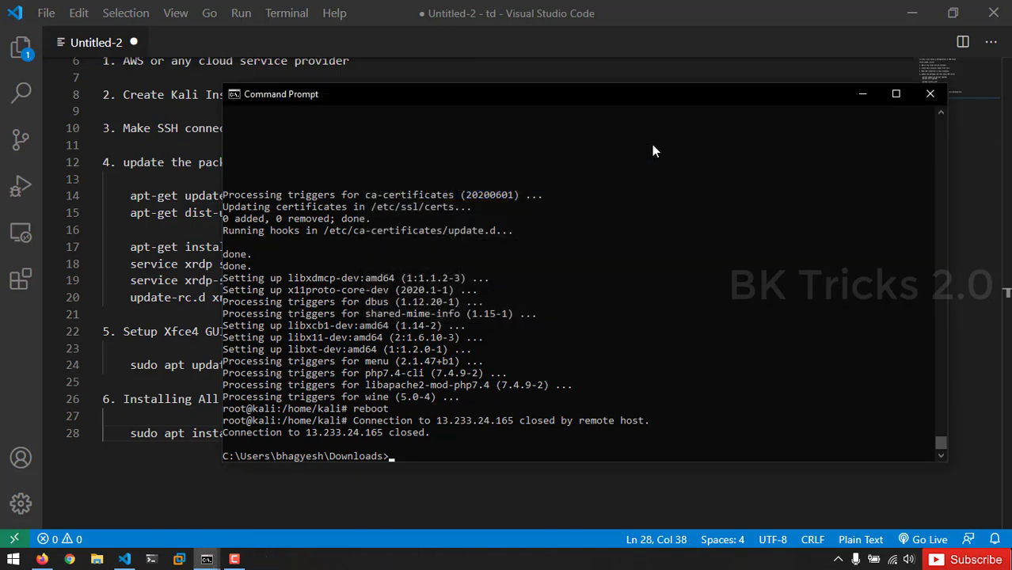
{"action": "left_click", "coordinate": [930, 93]}
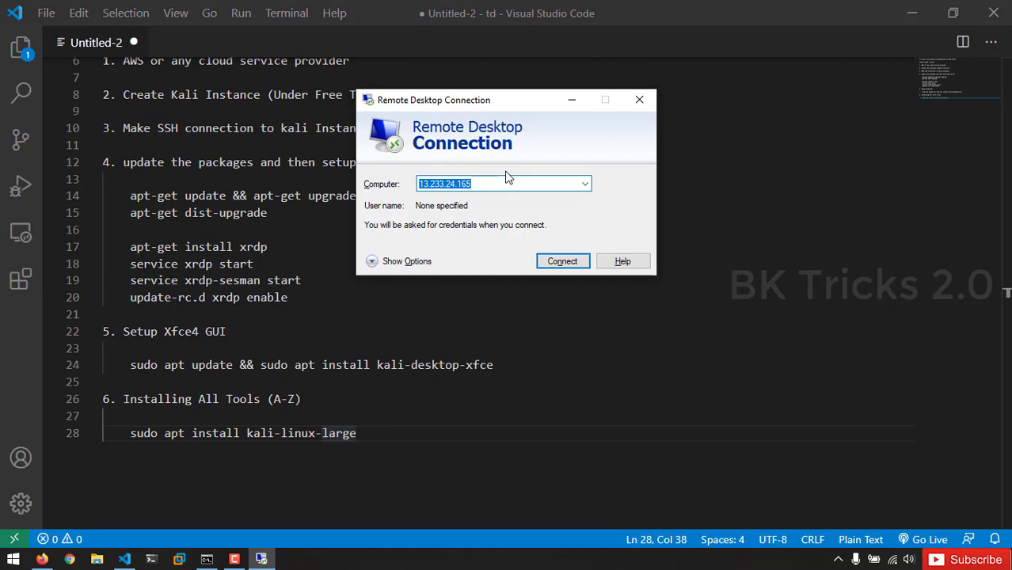
{"action": "key", "text": "BackSpace"}
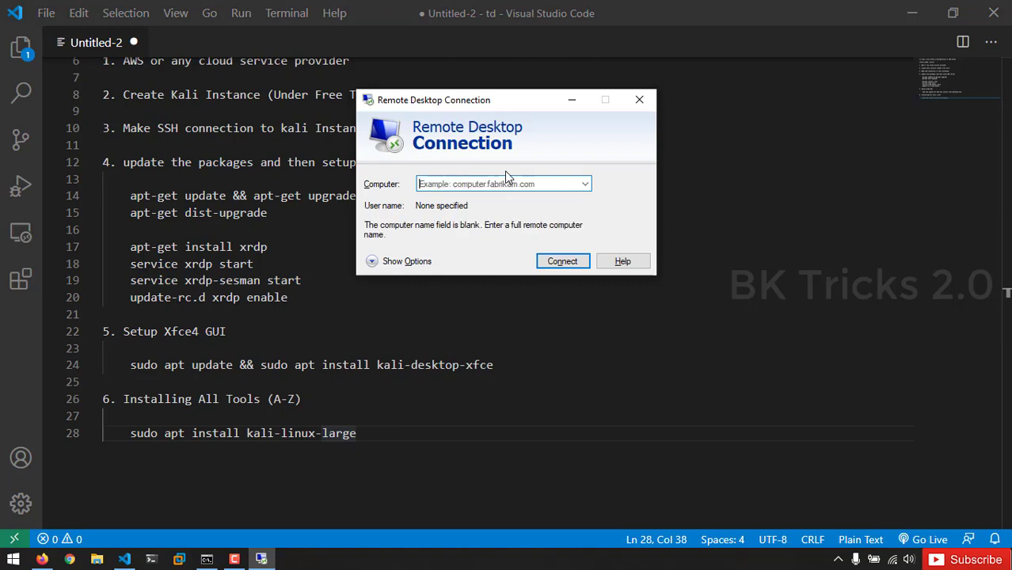
Step: Connect Remote Desktop to the instance's public IP 13.233.24.165, accepting the certificate
{"action": "key", "text": "alt+Tab"}
{"action": "key", "text": "alt+Tab"}
{"action": "key", "text": "alt+Tab"}
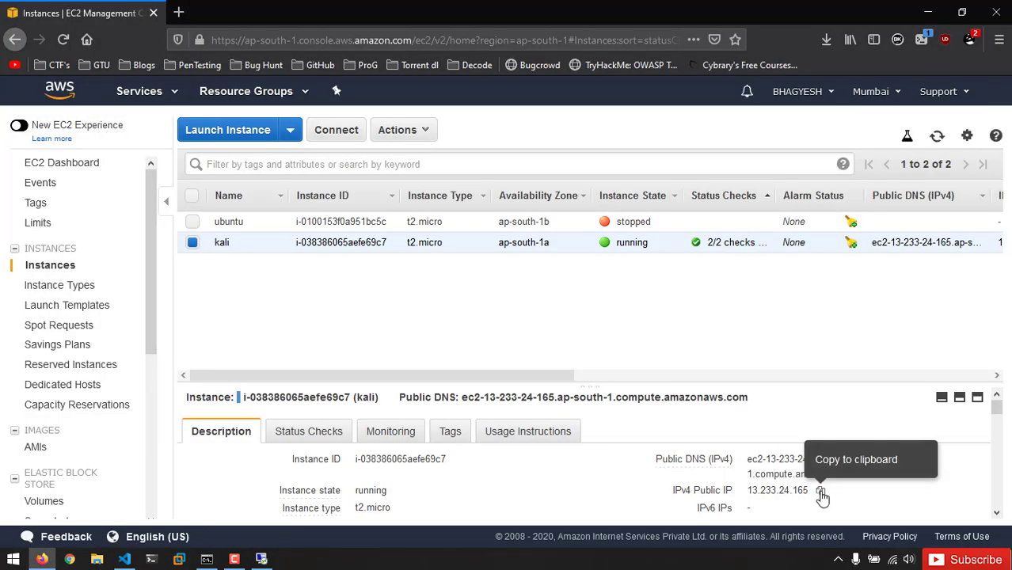
{"action": "left_click", "coordinate": [820, 490]}
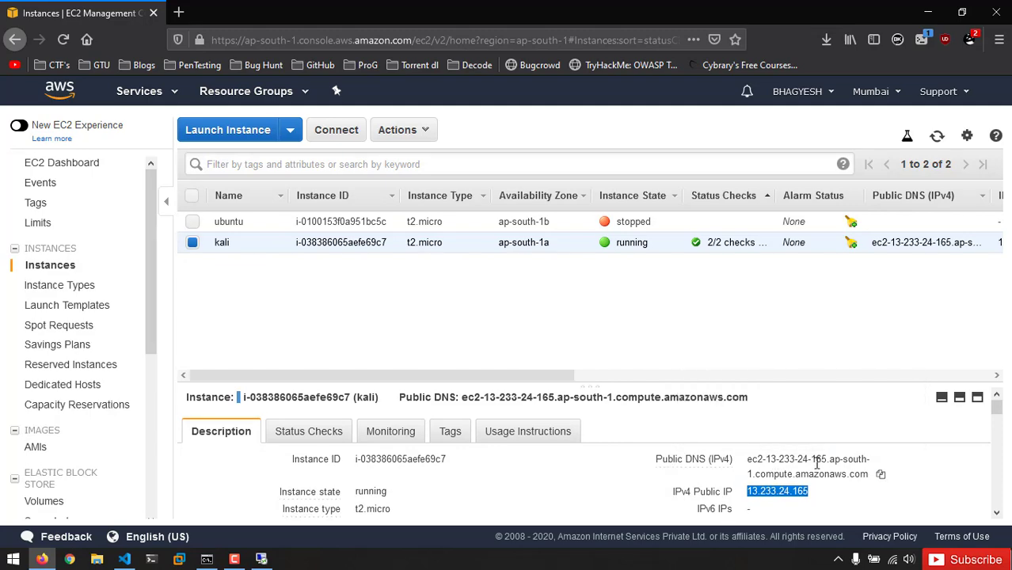
{"action": "left_click", "coordinate": [853, 509]}
{"action": "key", "text": "alt+Tab"}
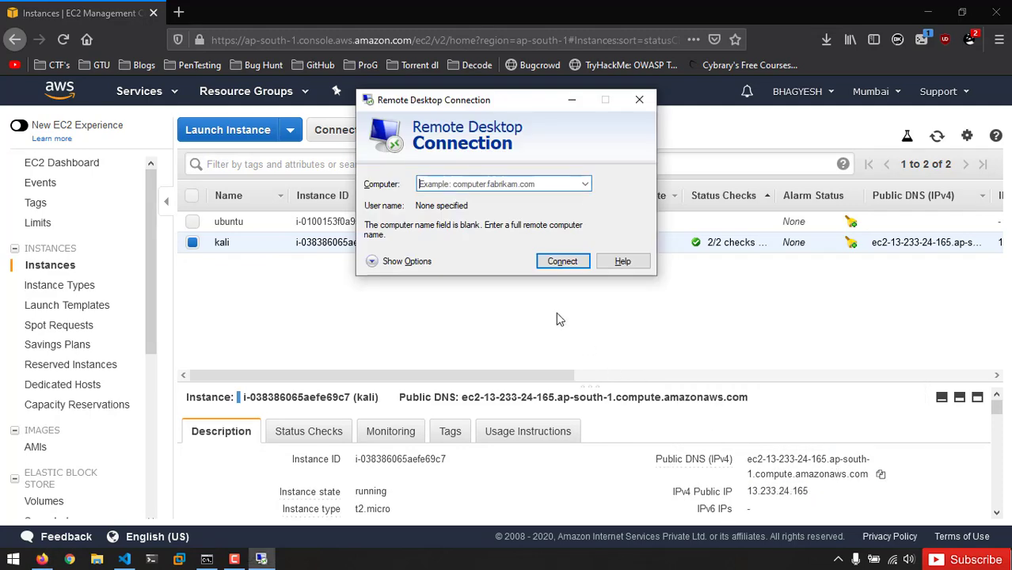
{"action": "key", "text": "ctrl+v"}
{"action": "left_click", "coordinate": [563, 262]}
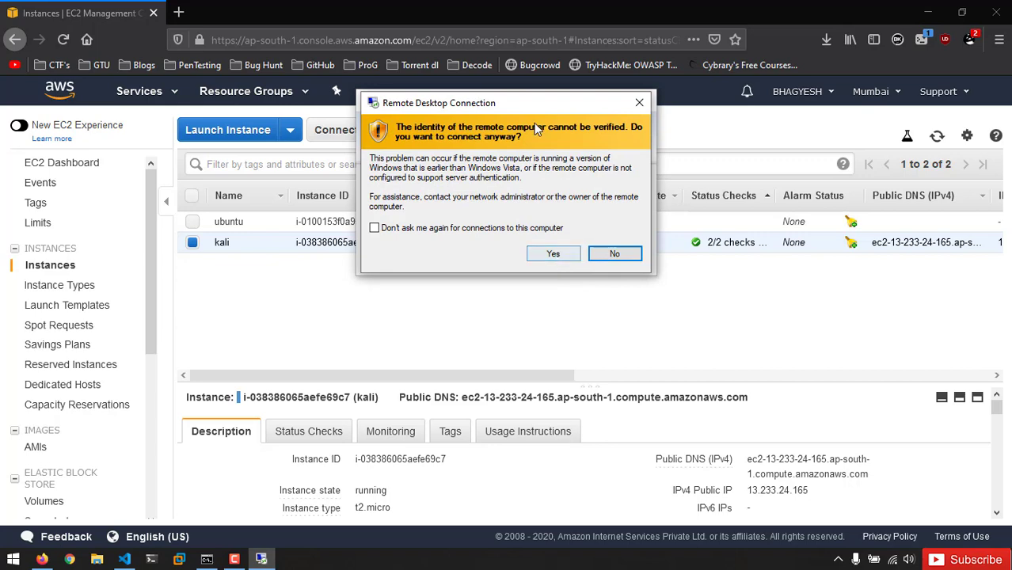
{"action": "left_click", "coordinate": [554, 255]}
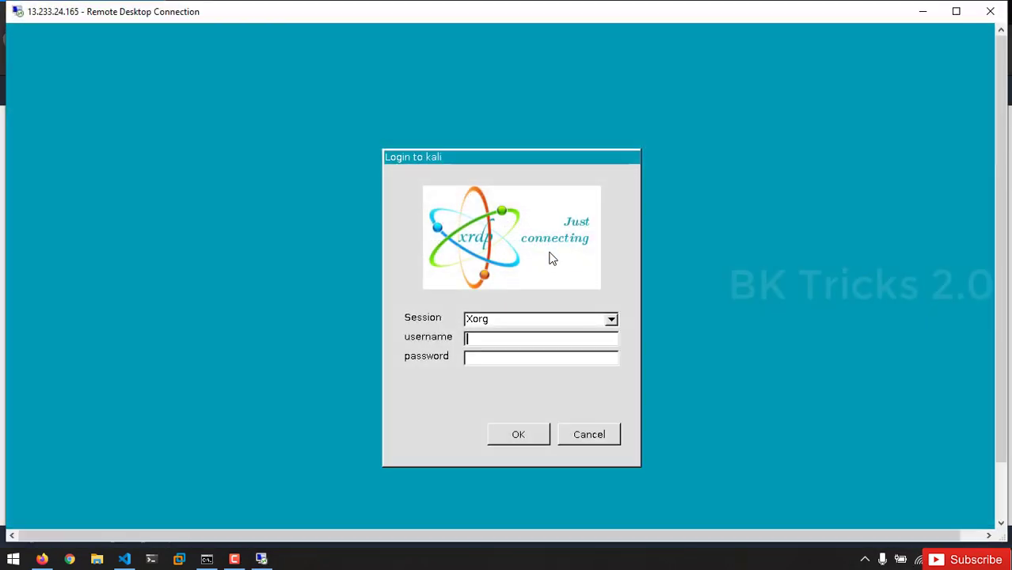
Step: Log in to xrdp as kali with the account password and confirm the authentication prompt
{"action": "type", "text": "kali"}
{"action": "key", "text": "Tab"}
{"action": "type", "text": "**********"}
{"action": "key", "text": "Return"}
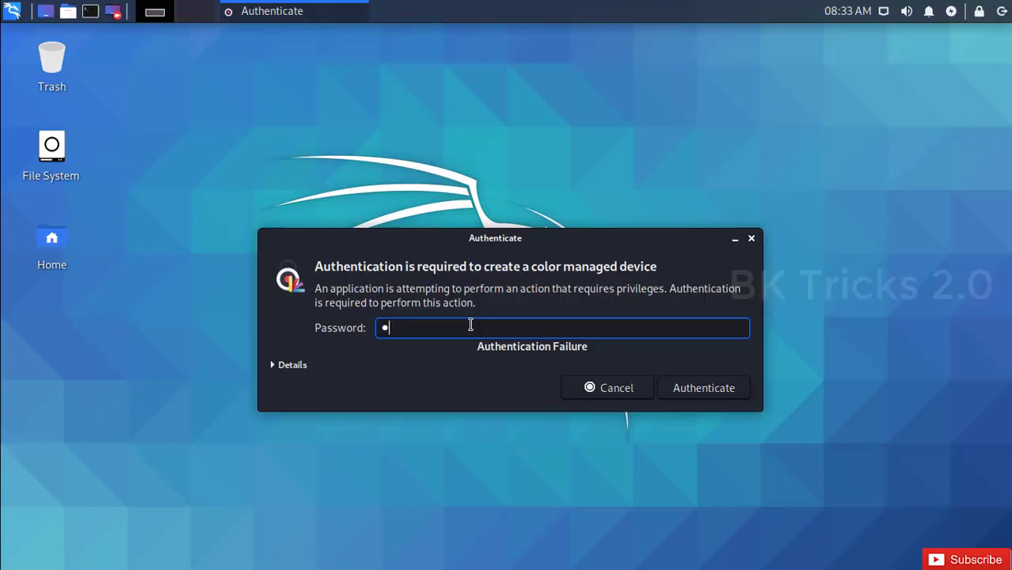
{"action": "type", "text": "*********"}
{"action": "key", "text": "Return"}
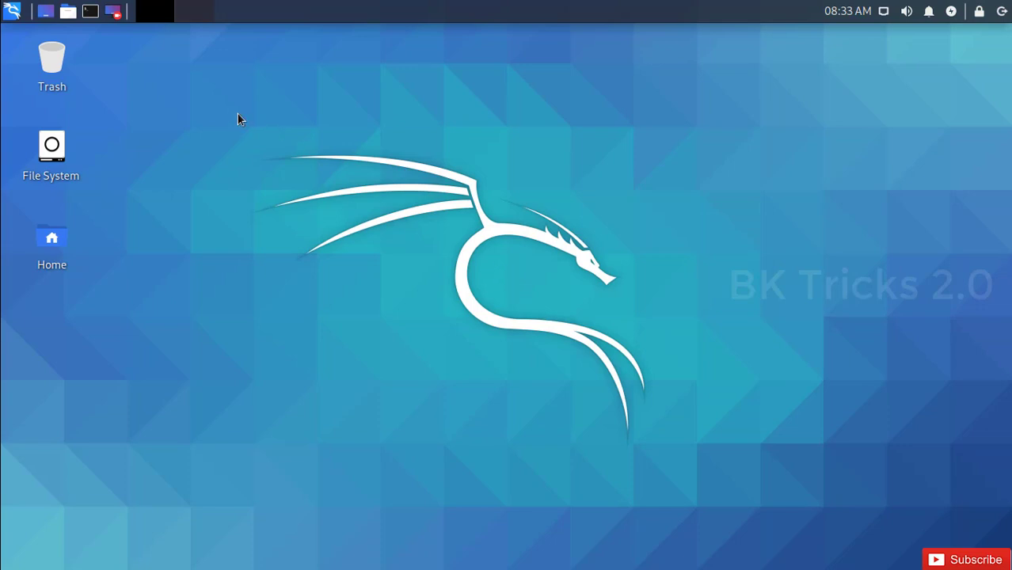
{"action": "left_click", "coordinate": [11, 12]}
{"action": "left_click", "coordinate": [91, 190]}
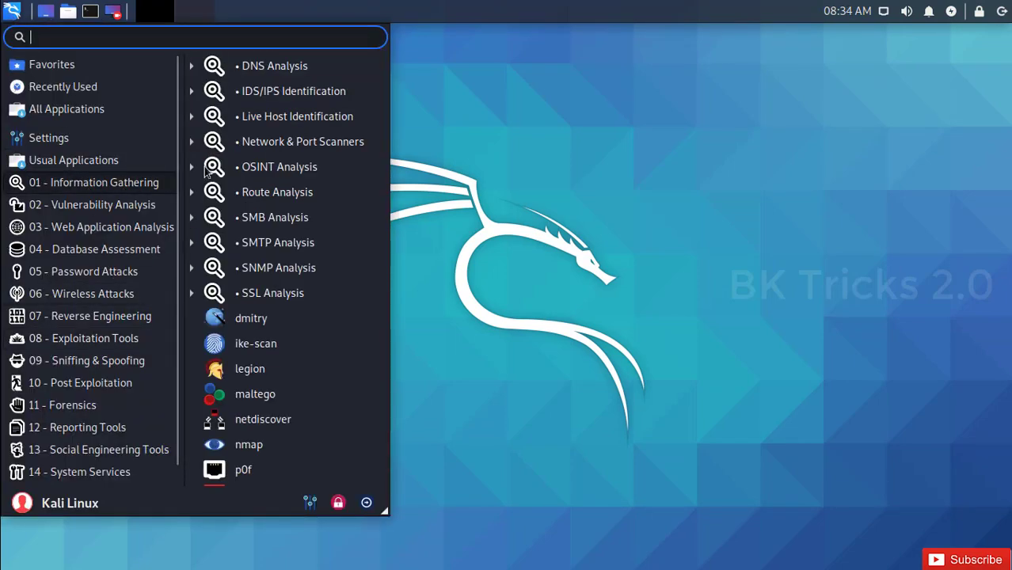
{"action": "left_click", "coordinate": [69, 206]}
{"action": "left_click", "coordinate": [101, 230]}
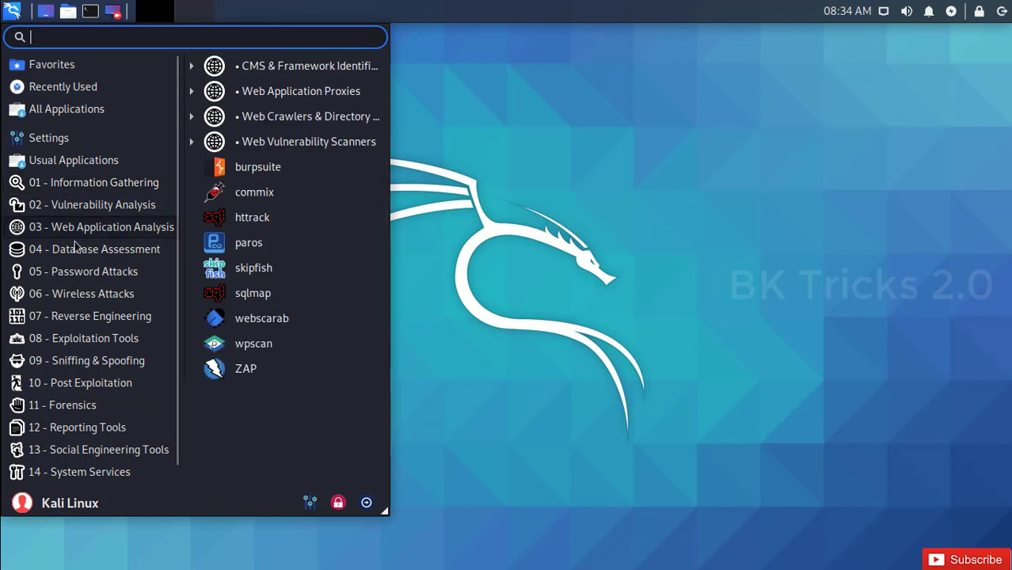
{"action": "left_click", "coordinate": [174, 248]}
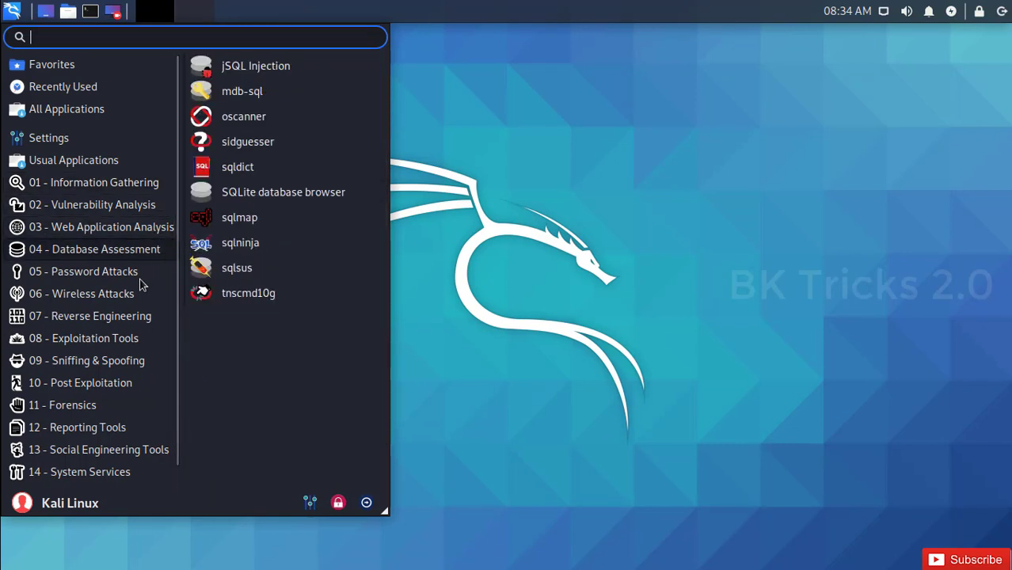
{"action": "left_click", "coordinate": [84, 275]}
{"action": "left_click", "coordinate": [63, 295]}
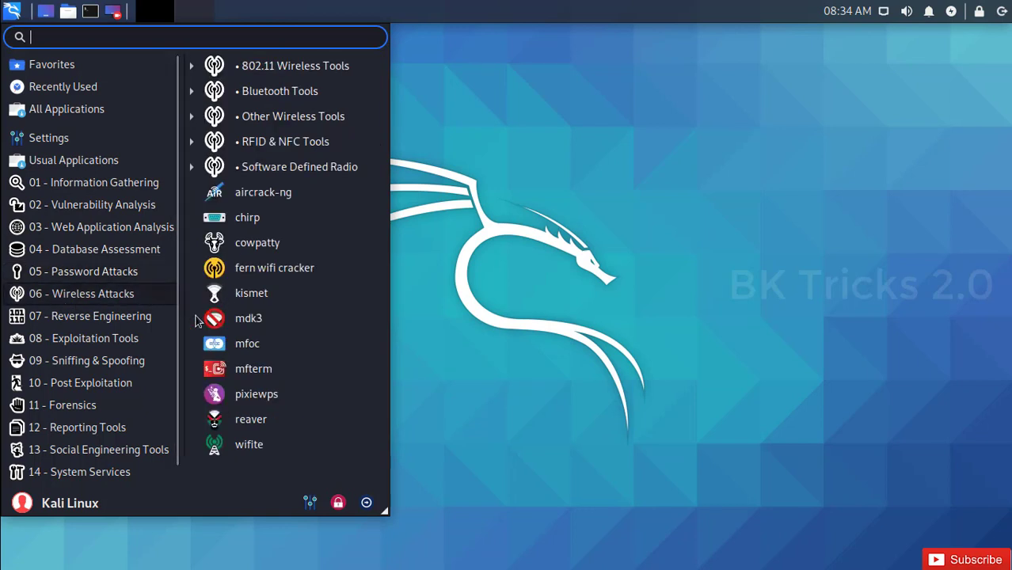
{"action": "left_click", "coordinate": [158, 317]}
{"action": "left_click", "coordinate": [169, 341]}
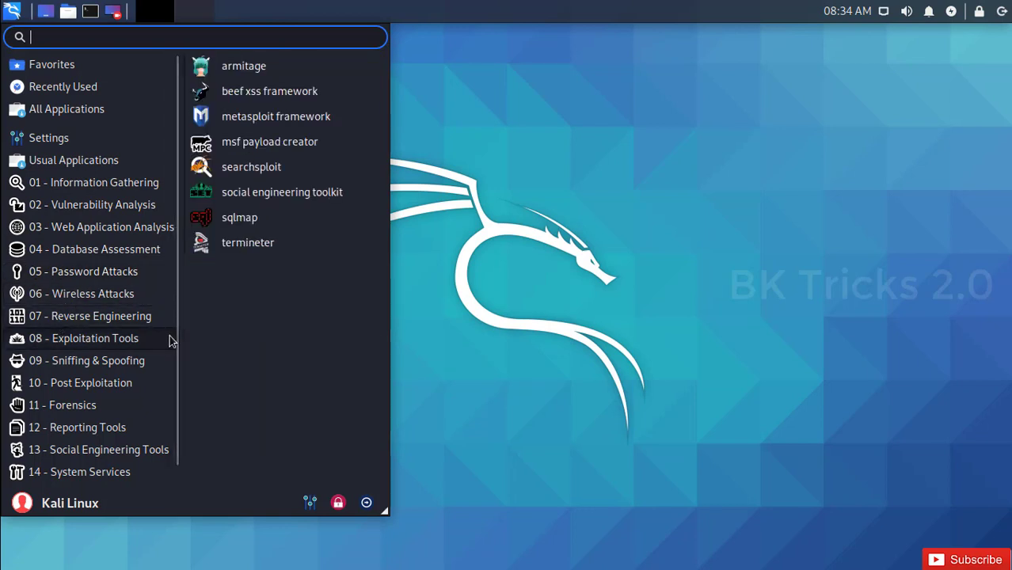
{"action": "scroll", "coordinate": [142, 337], "scroll_direction": "down", "scroll_amount": 1}
{"action": "left_click", "coordinate": [119, 343]}
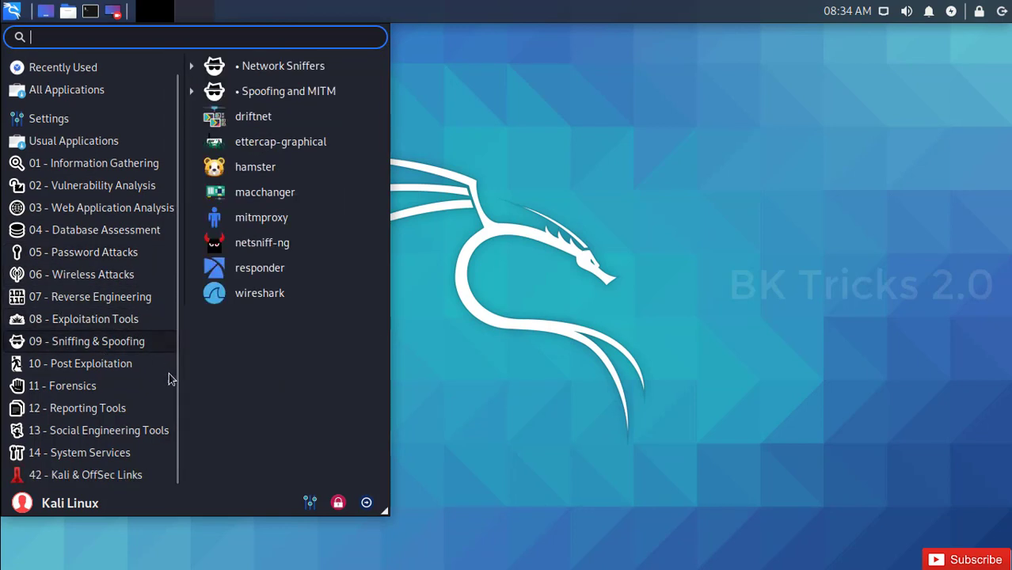
{"action": "left_click", "coordinate": [92, 367]}
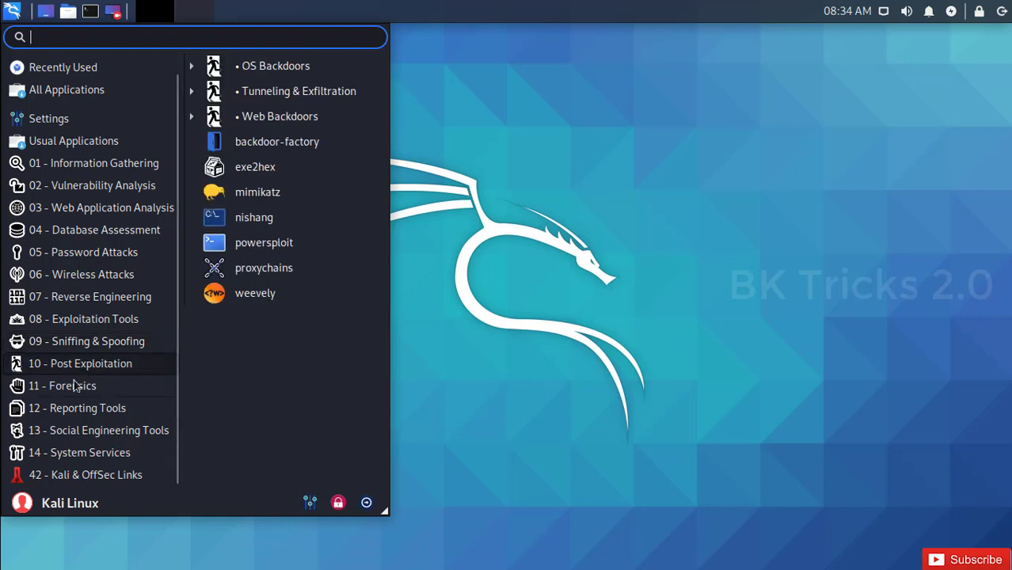
{"action": "left_click", "coordinate": [74, 385]}
{"action": "left_click", "coordinate": [84, 412]}
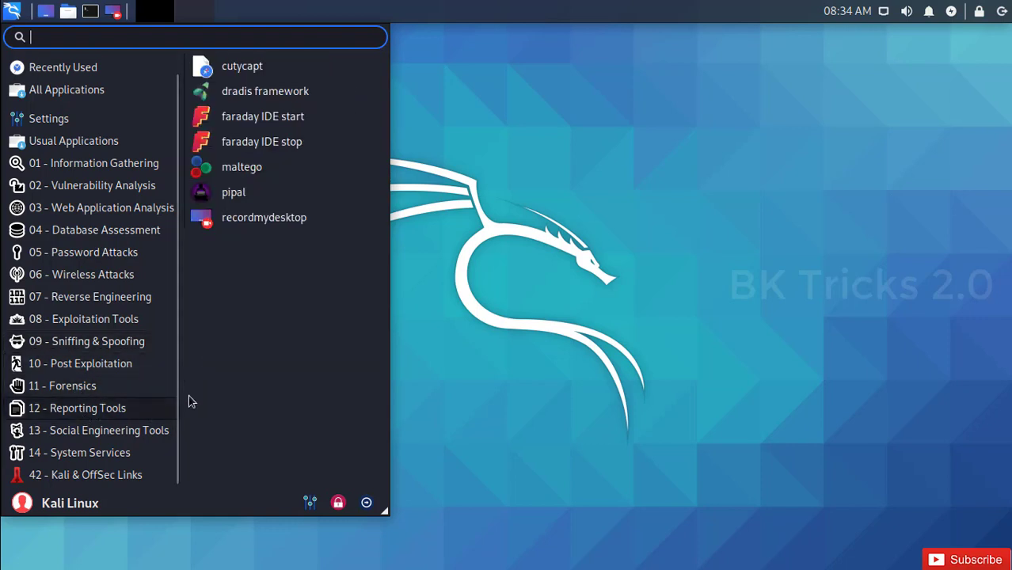
{"action": "left_click", "coordinate": [118, 438]}
{"action": "left_click", "coordinate": [165, 452]}
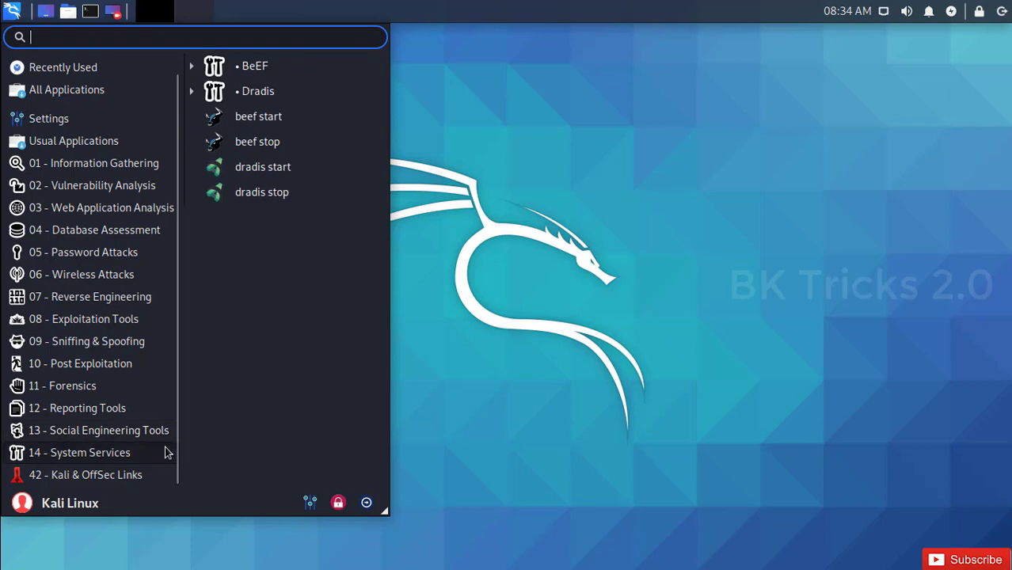
{"action": "left_click", "coordinate": [65, 182]}
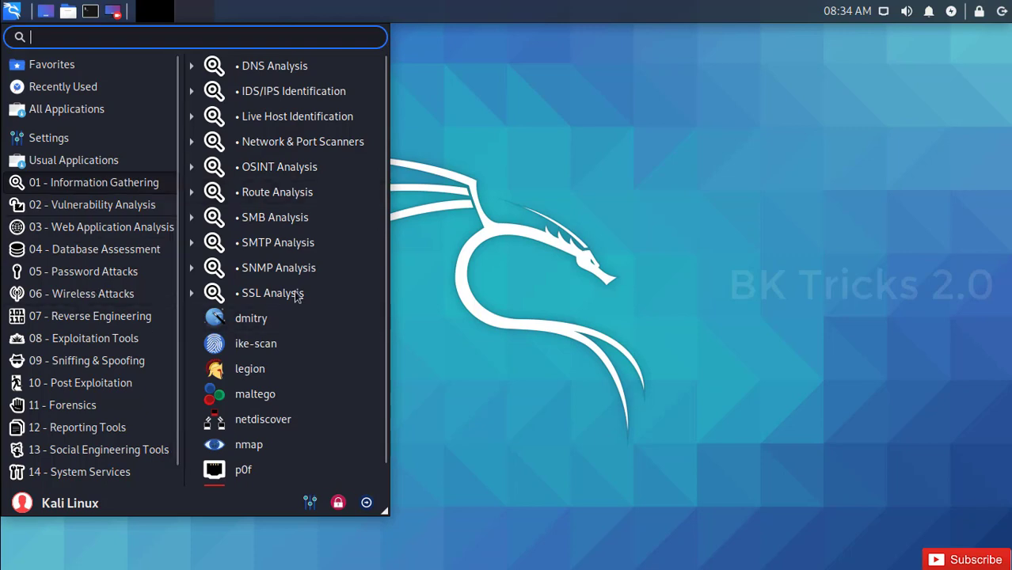
{"action": "left_click", "coordinate": [248, 447]}
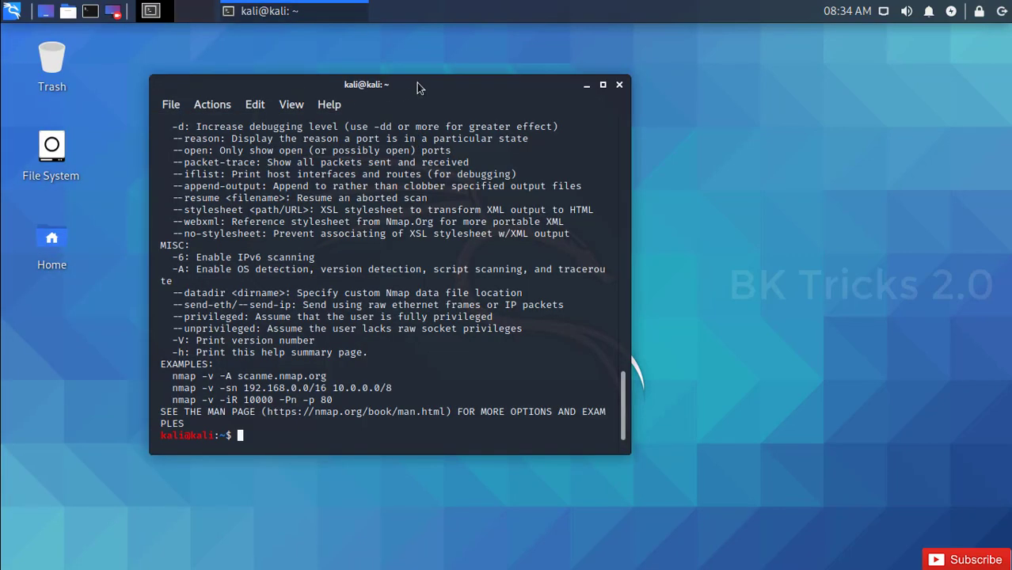
Step: Reposition the terminal and run an nmap service scan of 13.233.24.165
{"action": "left_click_drag", "start_coordinate": [450, 89], "coordinate": [592, 85]}
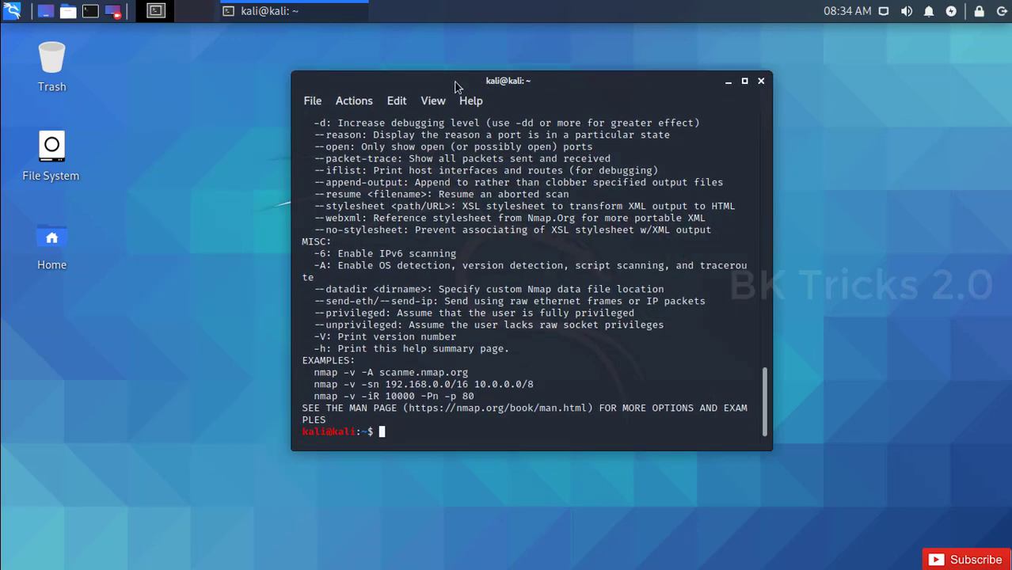
{"action": "left_click_drag", "start_coordinate": [421, 55], "coordinate": [421, 55]}
{"action": "type", "text": "n"}
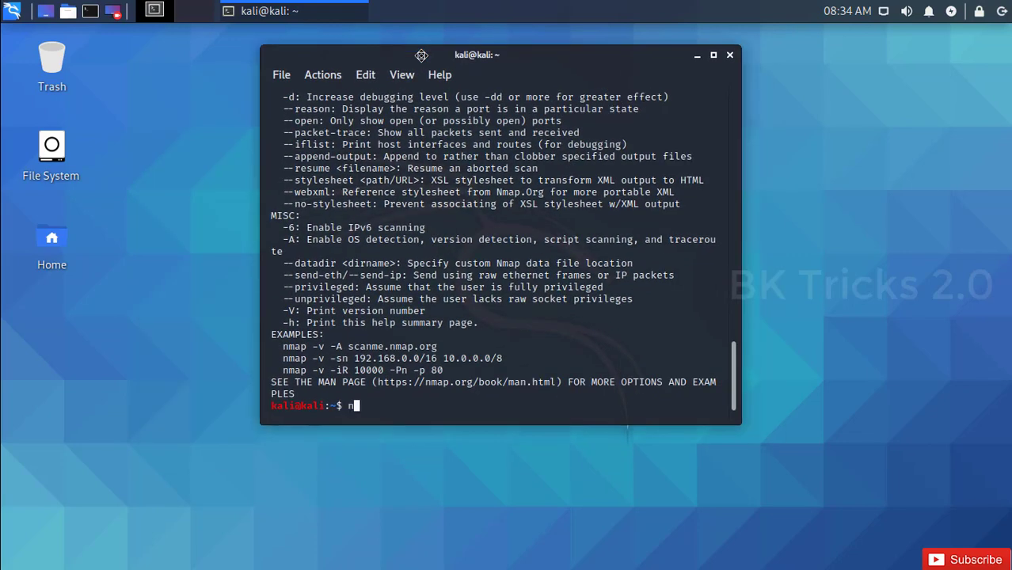
{"action": "type", "text": "amp"}
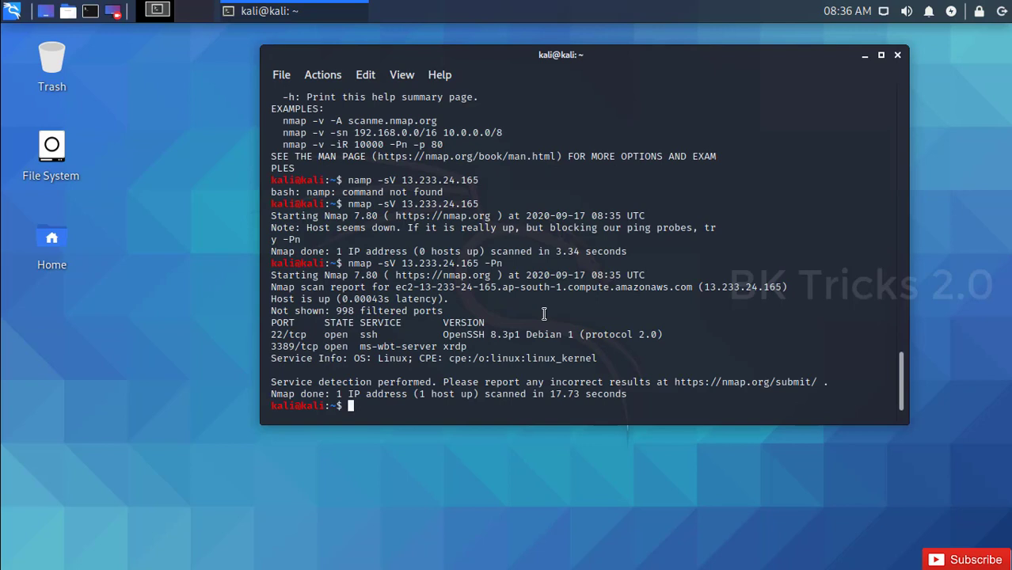
Step: Clear the screen and run sudo speedtest-cli to measure the connection speed
{"action": "key", "text": "ctrl+l"}
{"action": "type", "text": "sudo"}
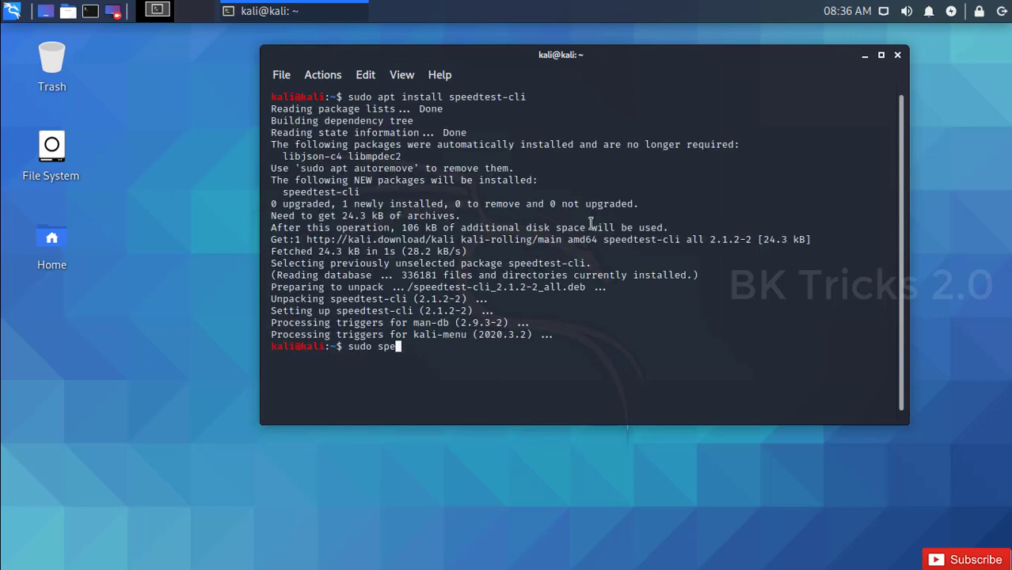
{"action": "type", "text": "eedtest-cli"}
{"action": "key", "text": "Return"}
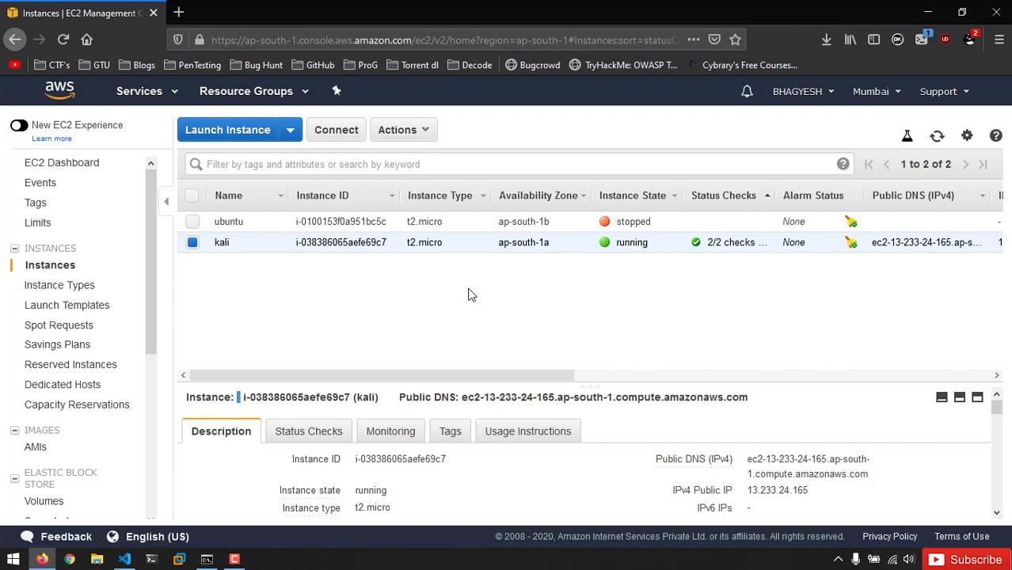
Step: Stop the kali instance via Instance State > Stop
{"action": "right_click", "coordinate": [460, 242]}
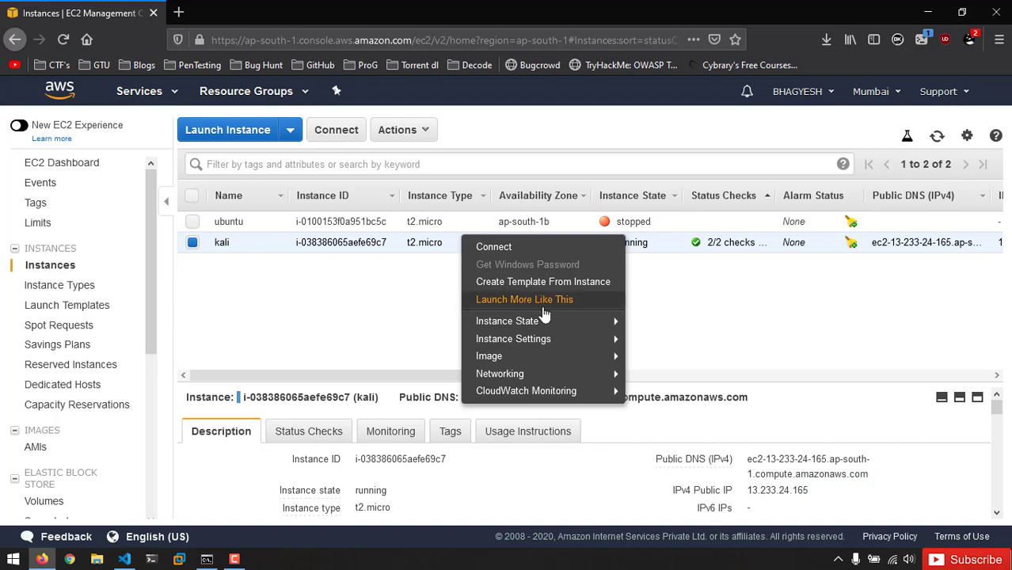
{"action": "mouse_move", "coordinate": [546, 321]}
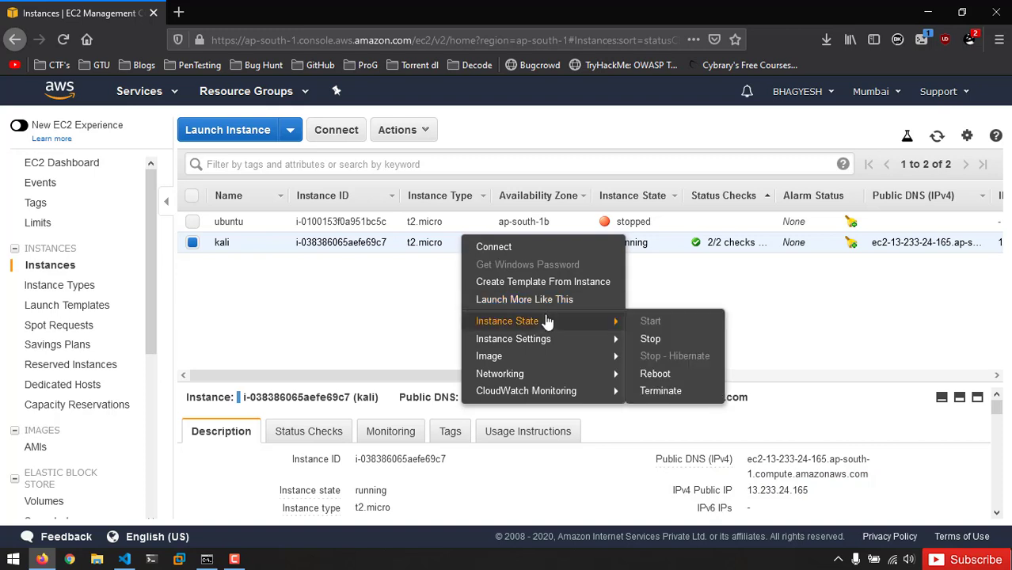
{"action": "left_click", "coordinate": [651, 338]}
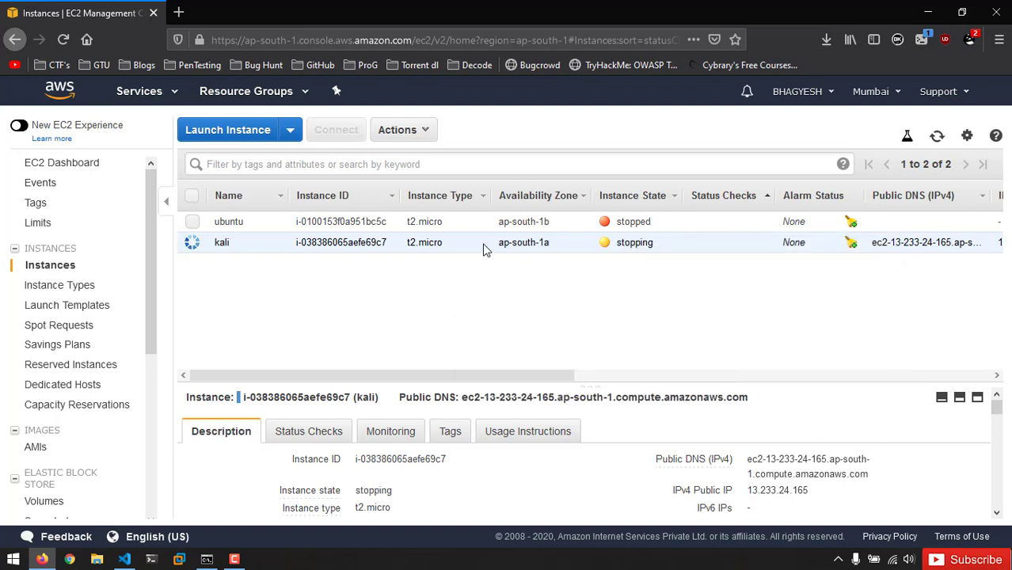
Step: Terminate the kali instance and confirm with Yes, Terminate
{"action": "right_click", "coordinate": [486, 246]}
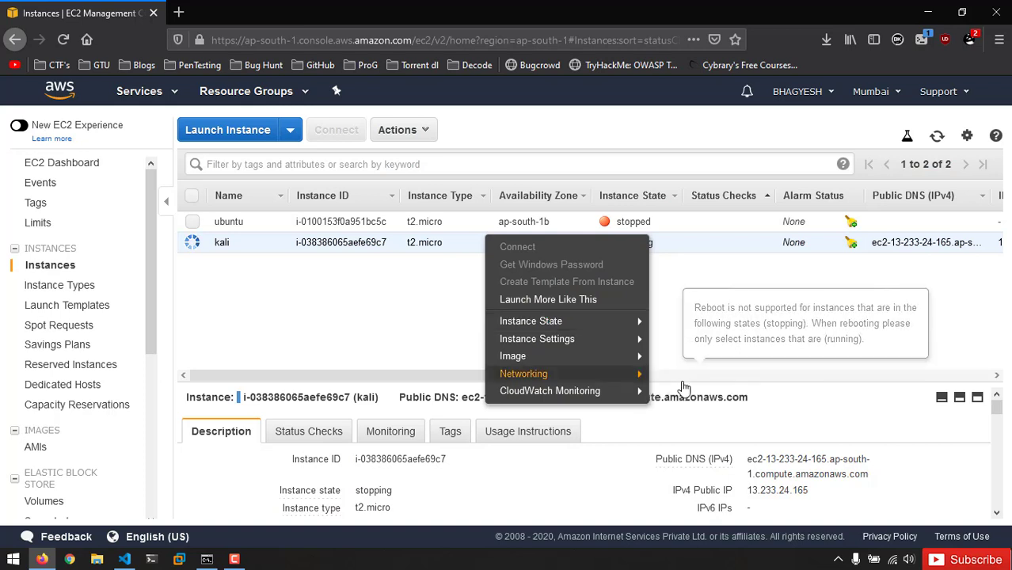
{"action": "mouse_move", "coordinate": [661, 388]}
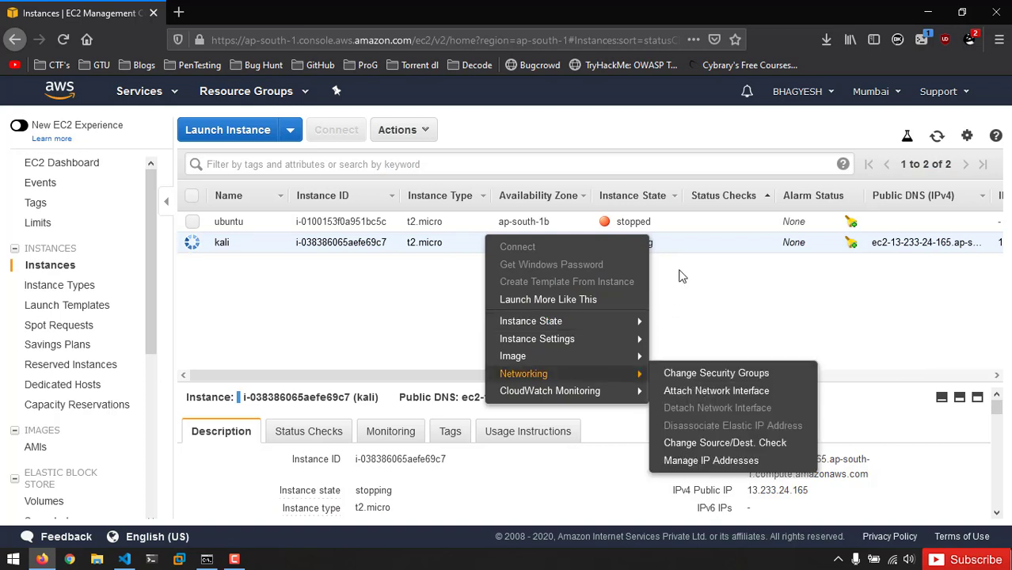
{"action": "left_click", "coordinate": [465, 272]}
{"action": "right_click", "coordinate": [517, 238]}
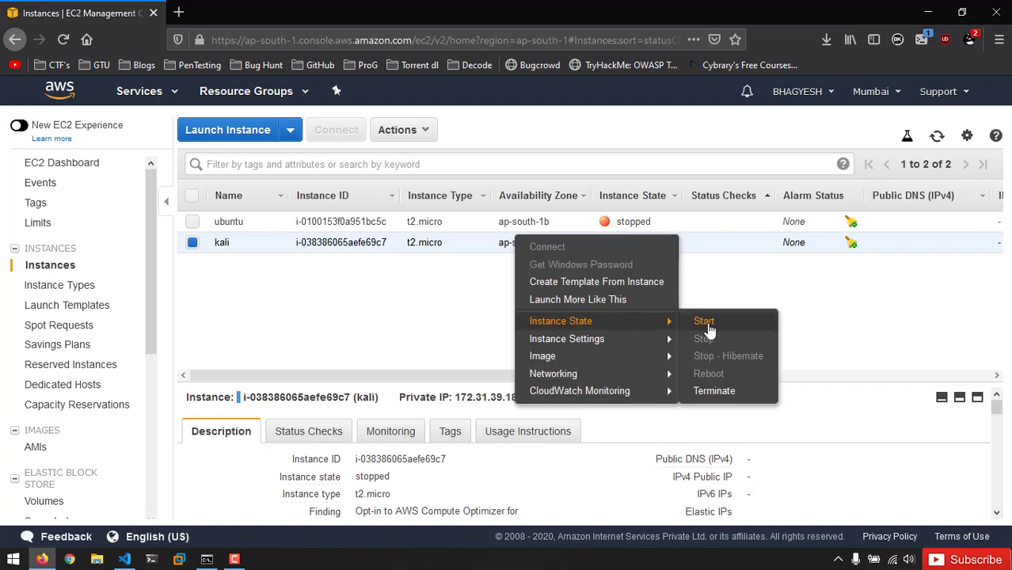
{"action": "left_click", "coordinate": [721, 394]}
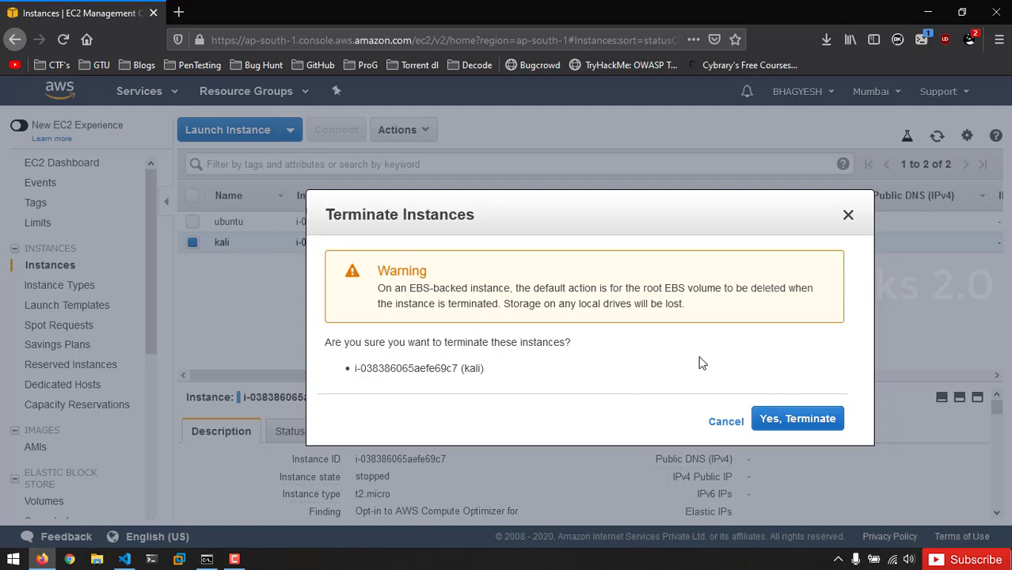
{"action": "left_click", "coordinate": [800, 420]}
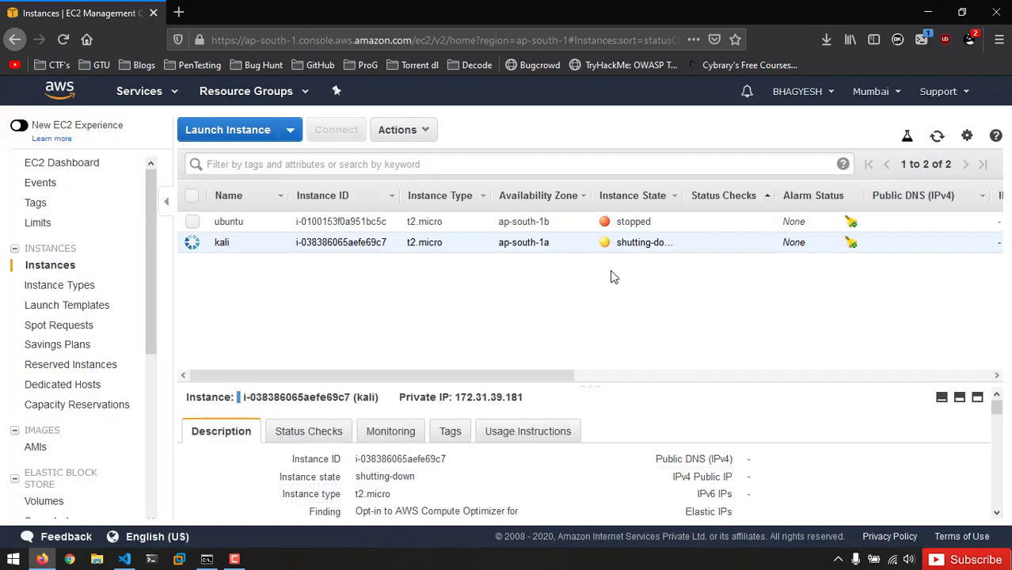